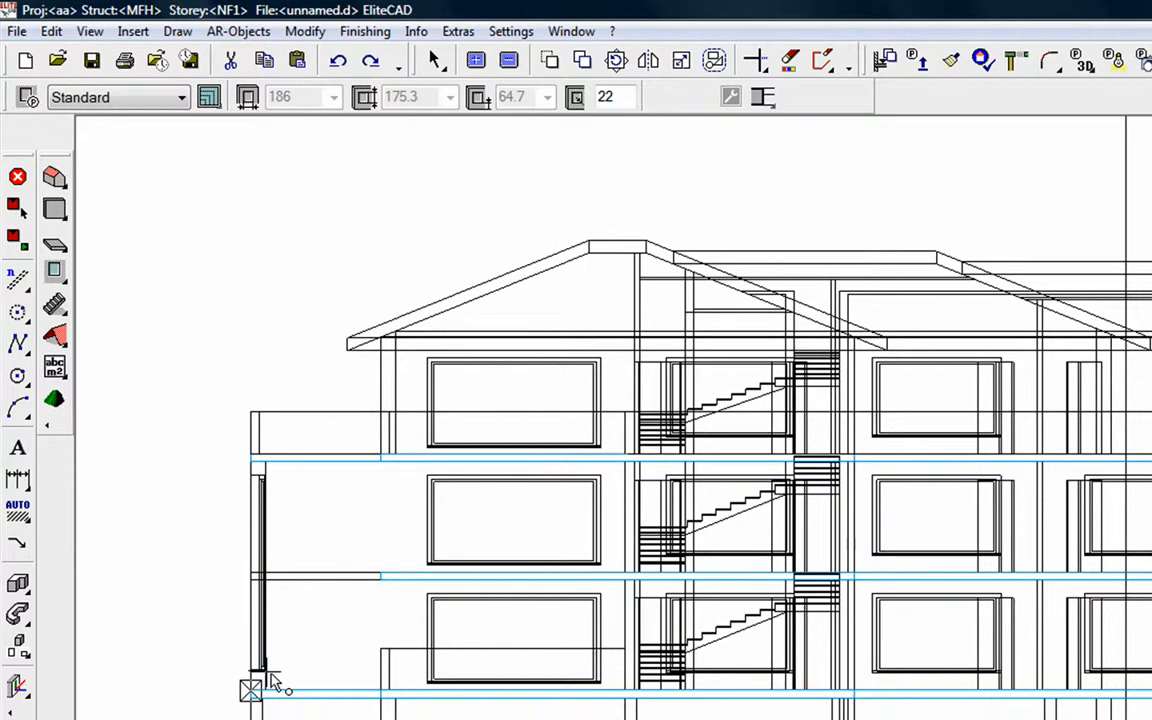
Draw a tall rectangular window in the front wall of the side extension, its top edge aligned with the existing tall side window
click(297, 673)
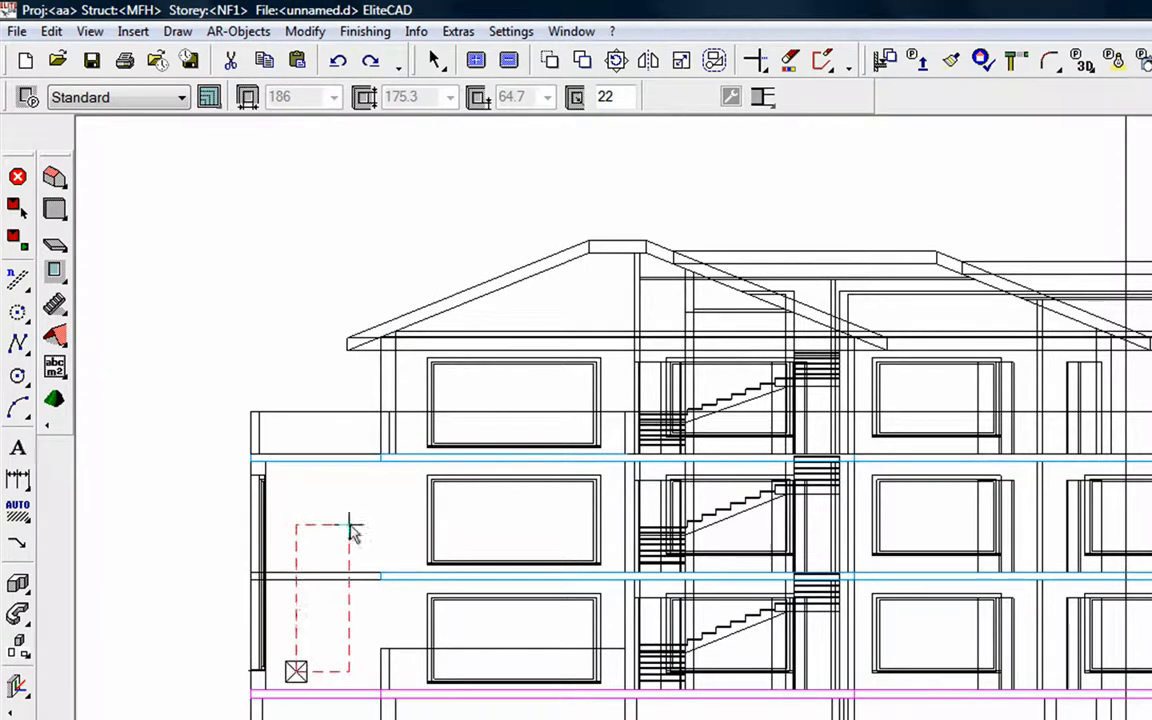
right_click(349, 510)
click(425, 127)
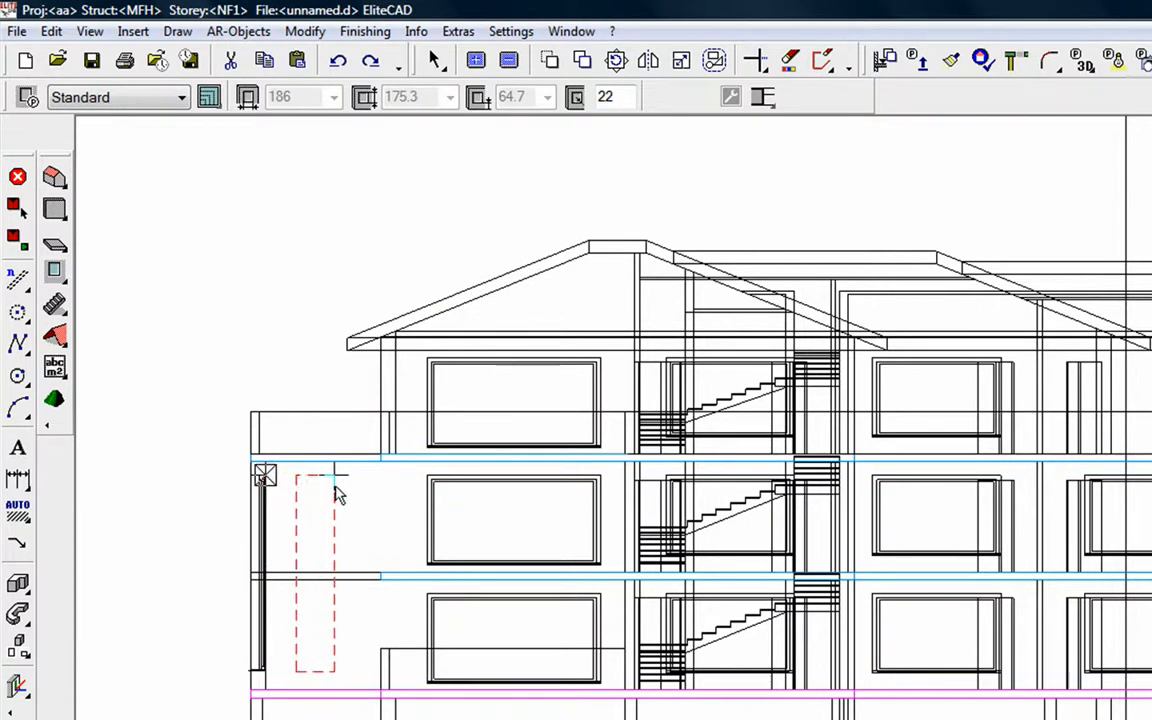
click(366, 497)
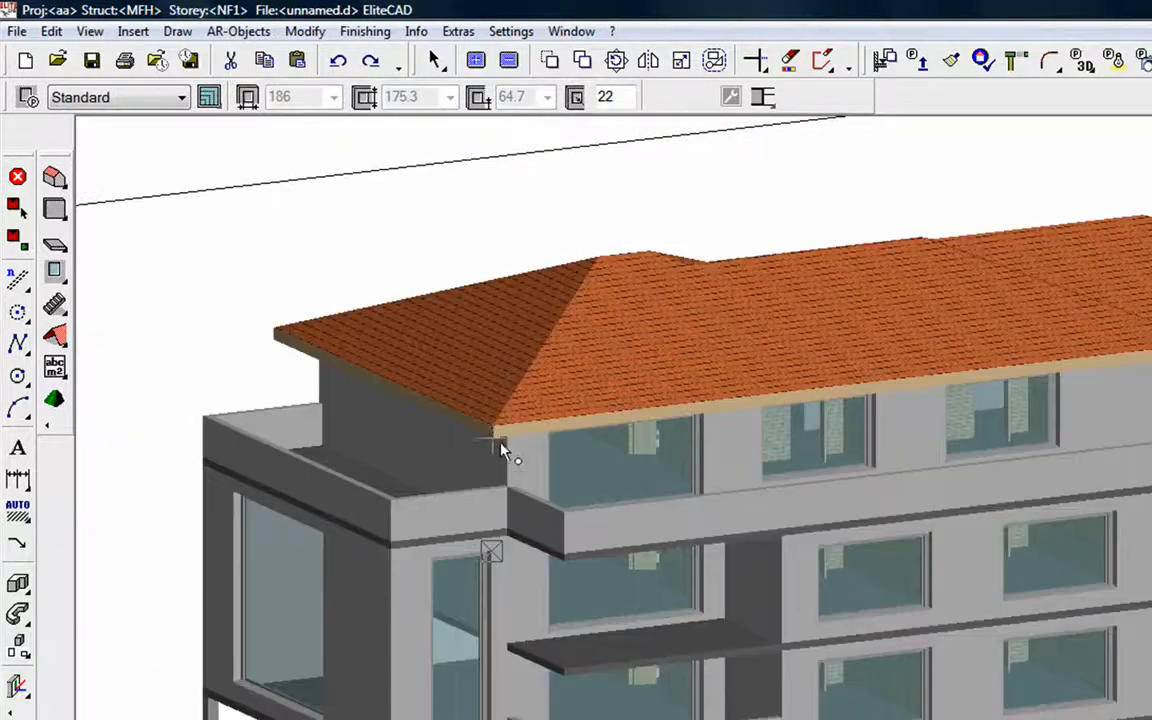
scroll(502, 450, down, 5)
middle_drag(632, 508, 792, 638)
scroll(567, 525, down, 1)
key(Escape)
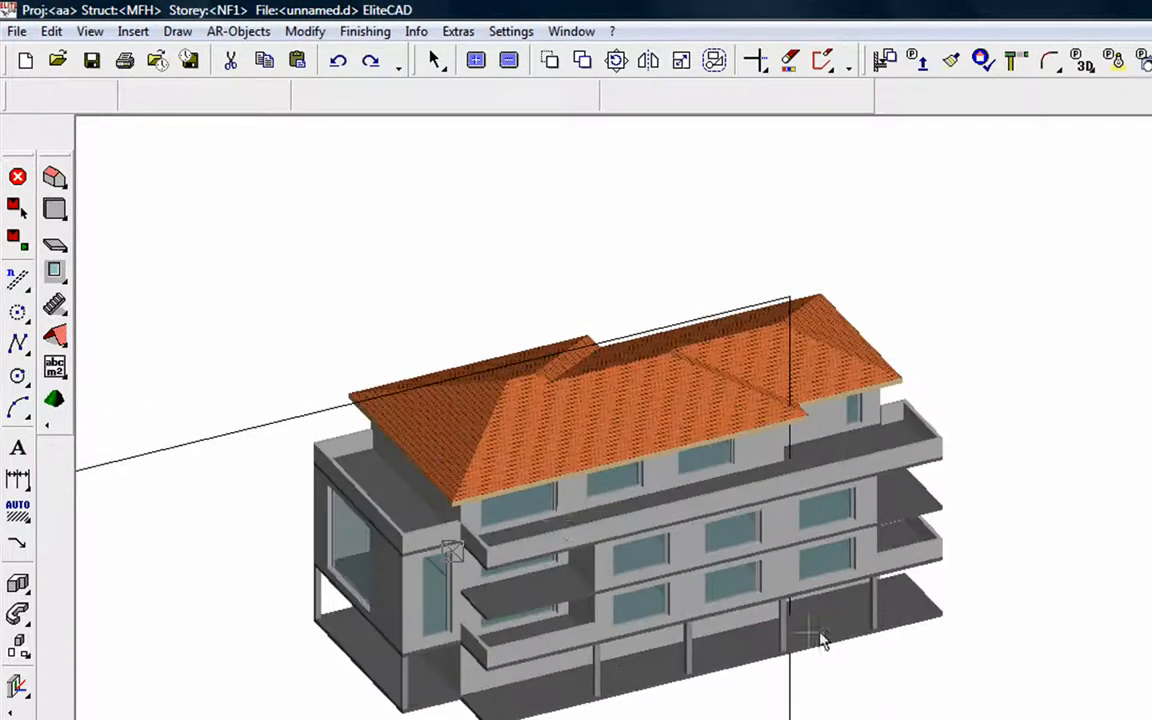
Adapt the facade walls to the edges of the upper, middle and lower balcony slabs
double_click(552, 525)
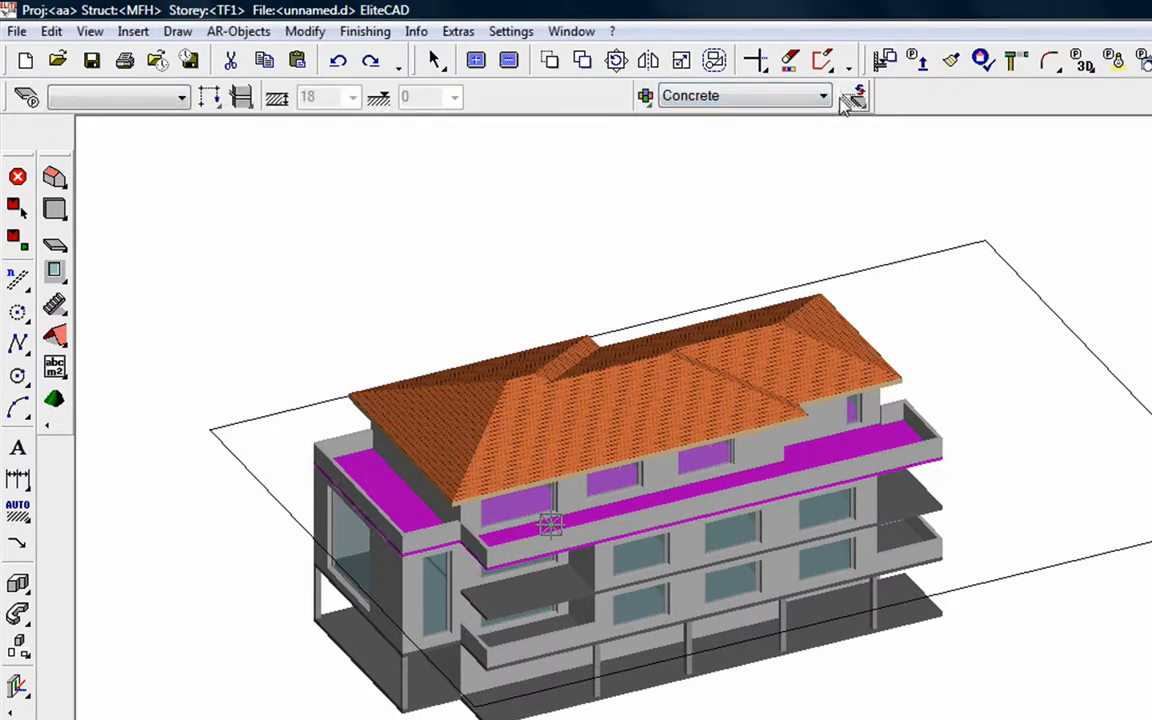
click(524, 594)
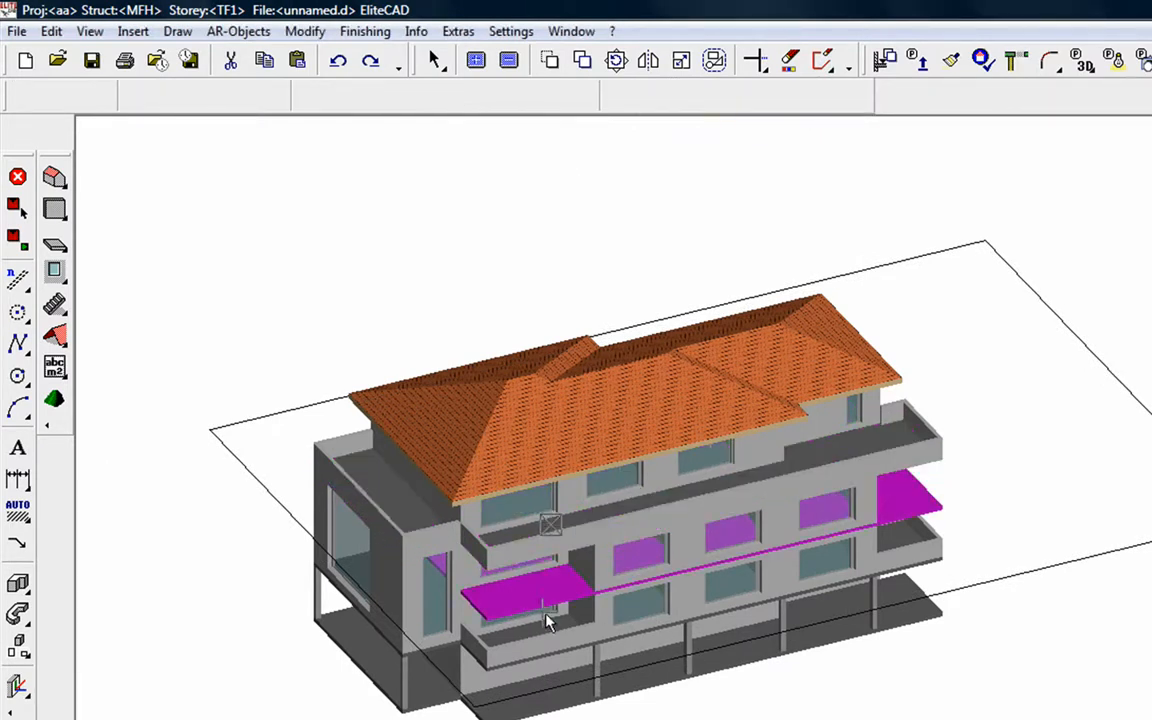
click(518, 641)
middle_drag(704, 617, 720, 589)
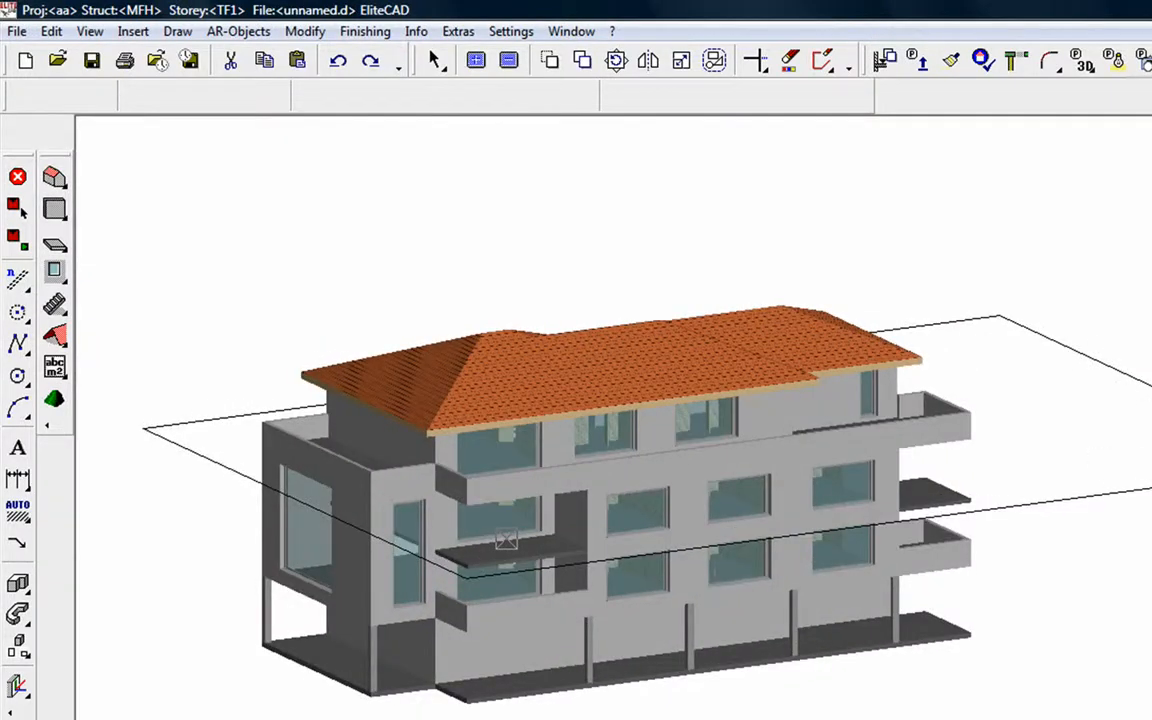
Copy the top storey's walls and windows to the ground floor, and align the working plane with the front facade
key(Page_Down)
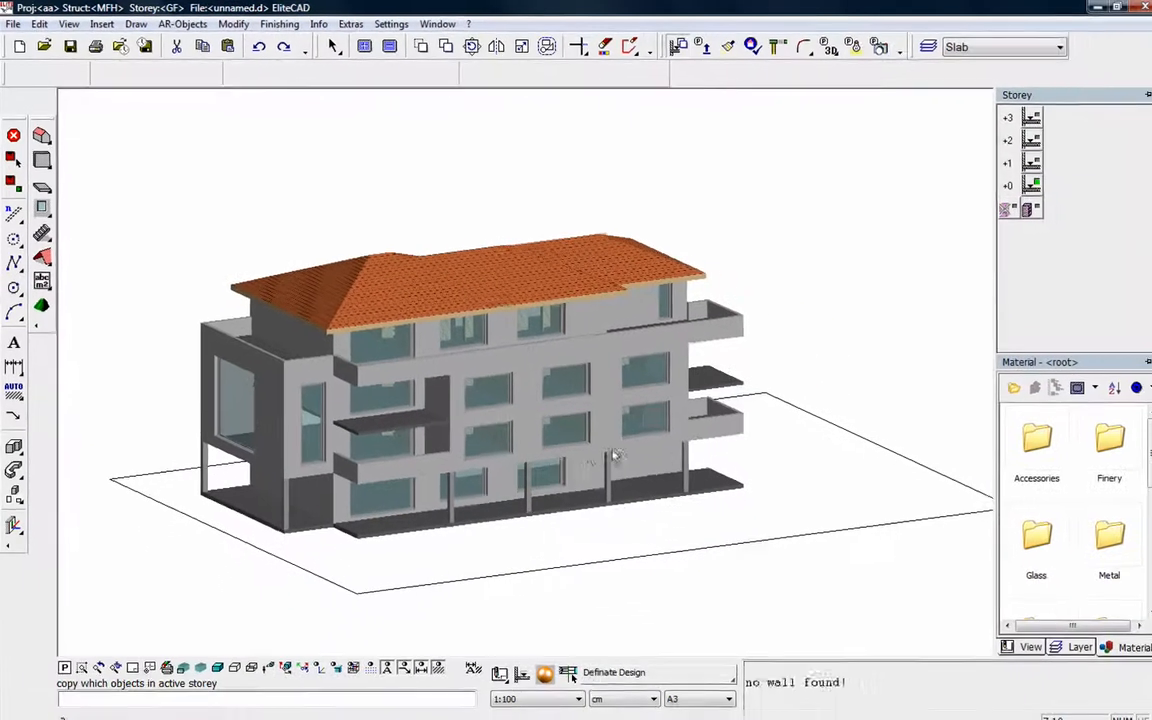
middle_drag(615, 456, 564, 424)
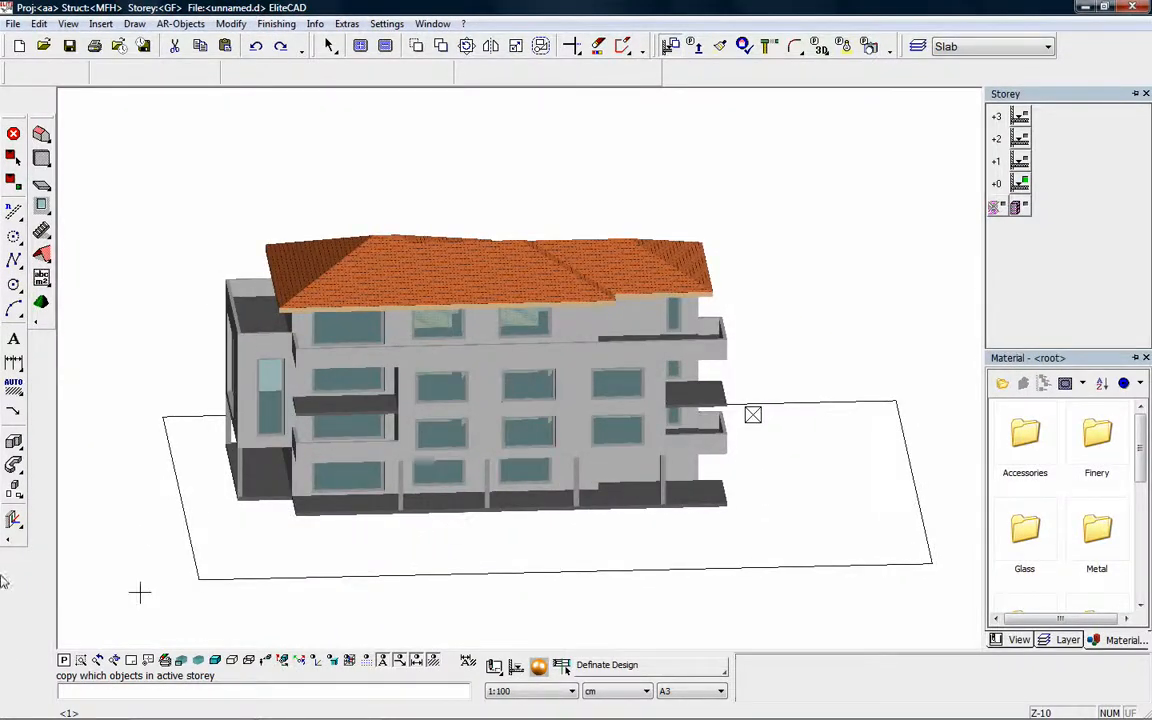
click(13, 520)
click(573, 444)
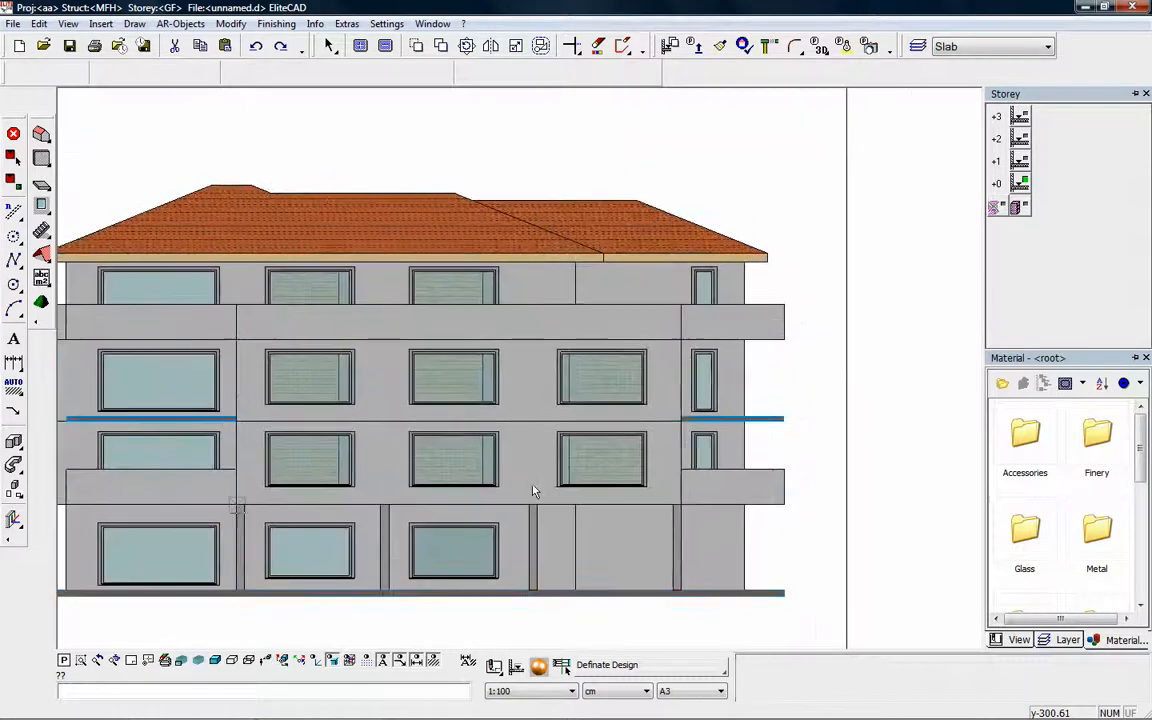
Stretch the roof together with the top-floor and ground-floor walls so the recessed wall corner lines up with the column beside it
click(572, 46)
click(574, 80)
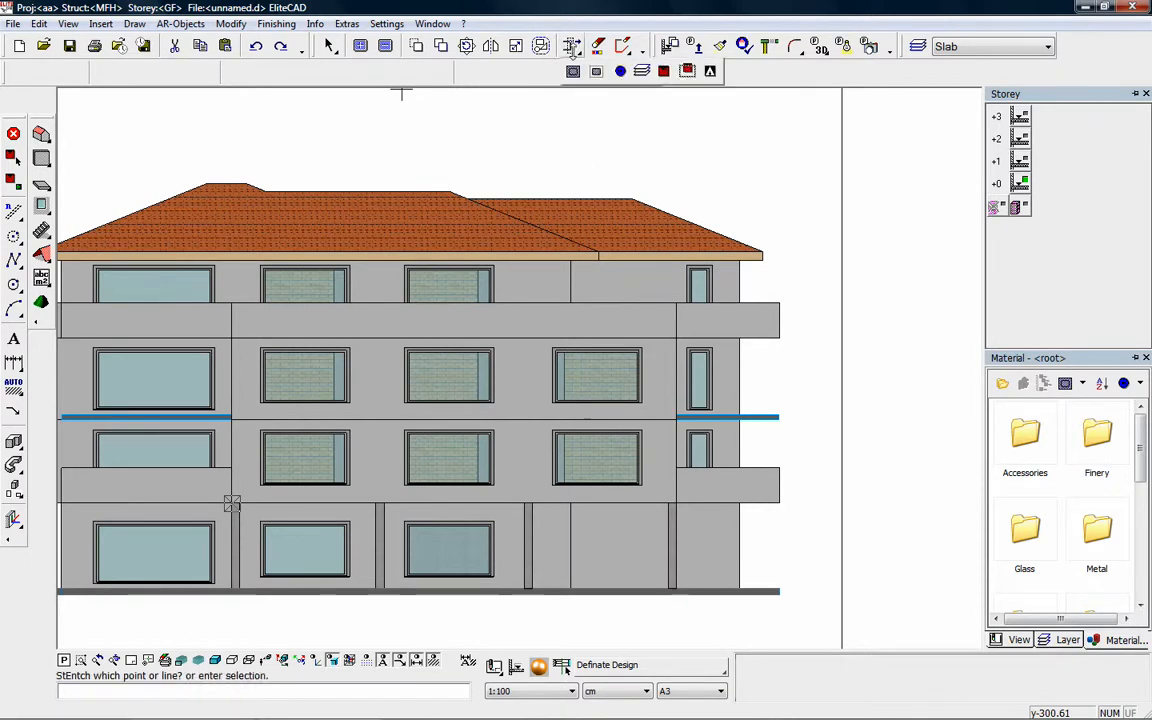
click(516, 242)
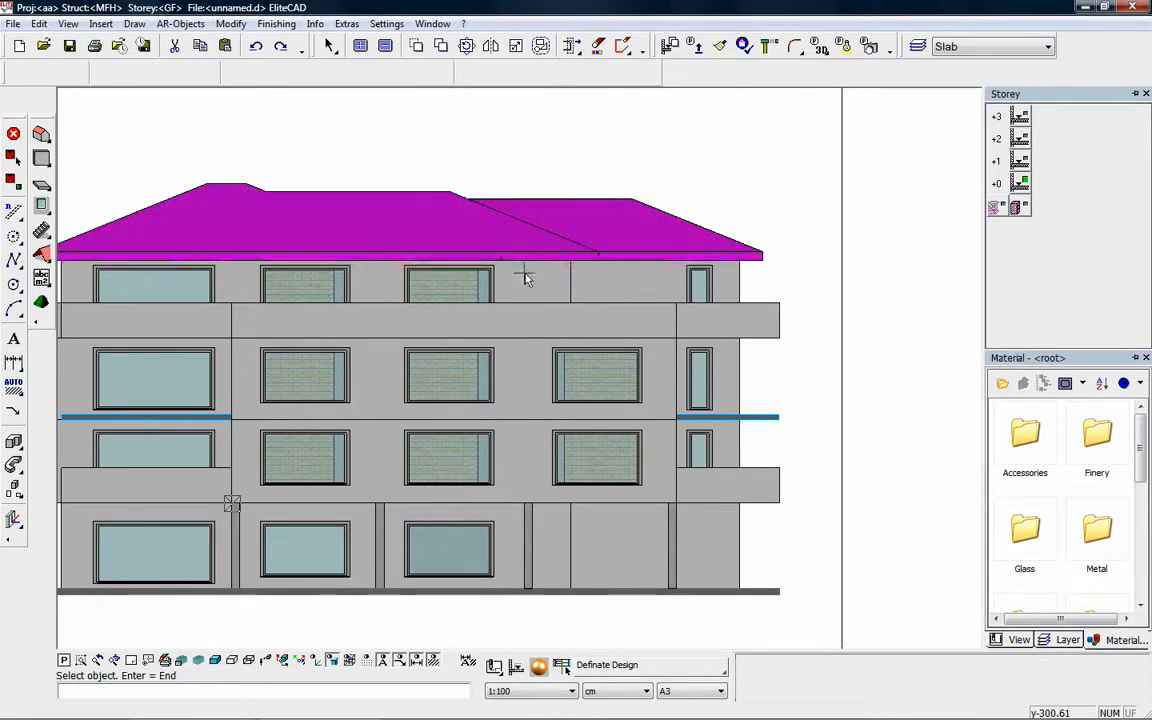
click(556, 535)
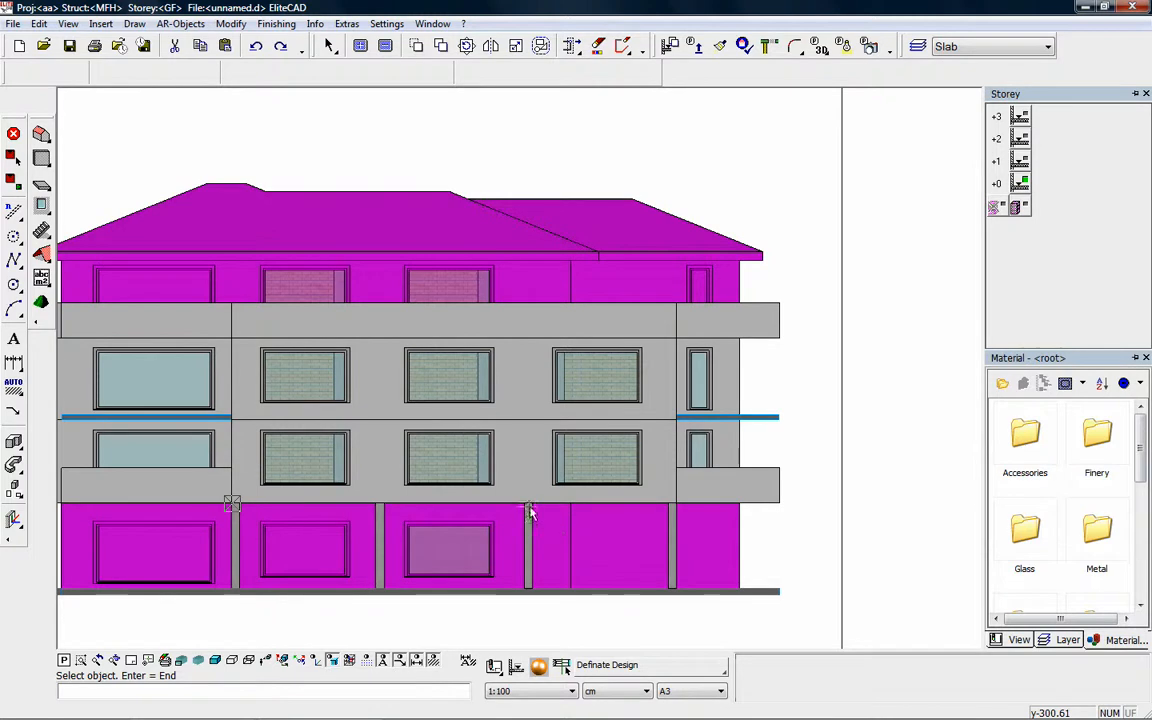
key(Return)
click(570, 508)
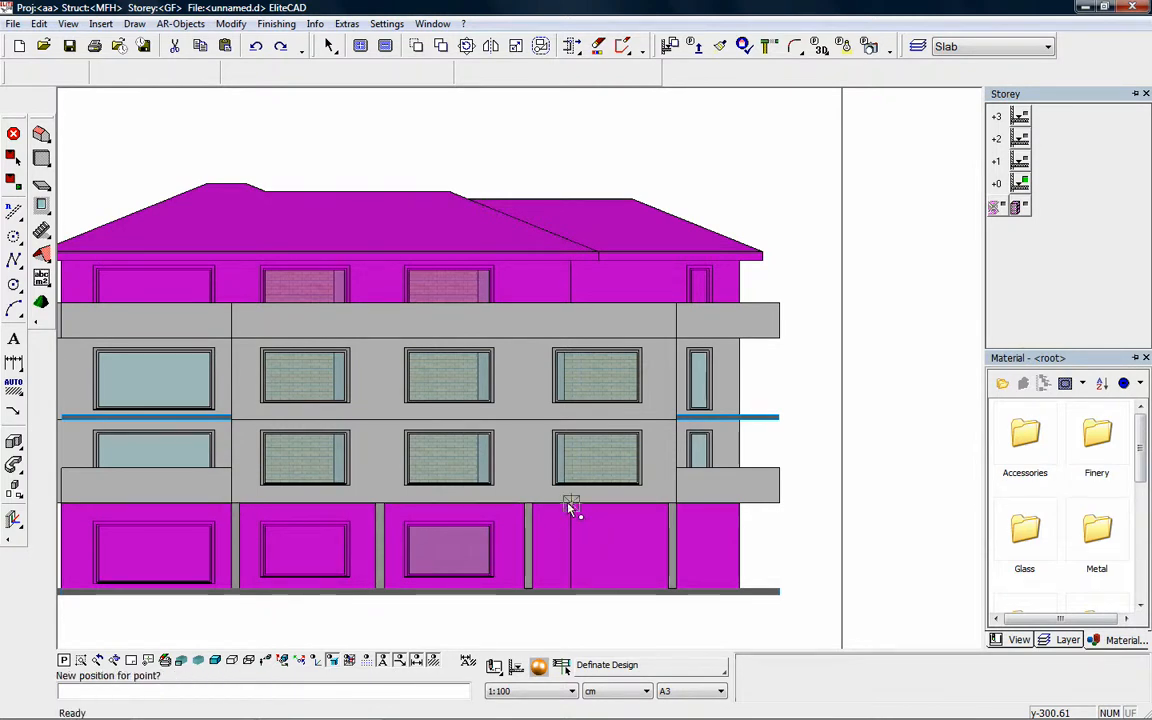
click(534, 506)
click(535, 198)
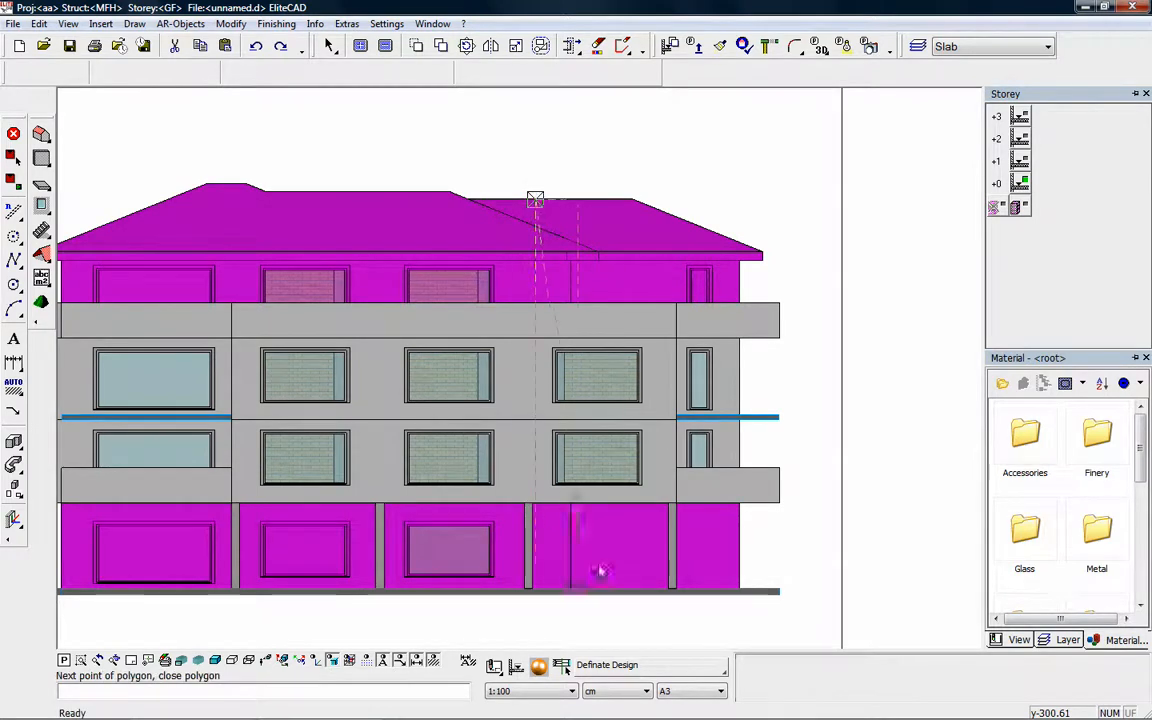
click(610, 641)
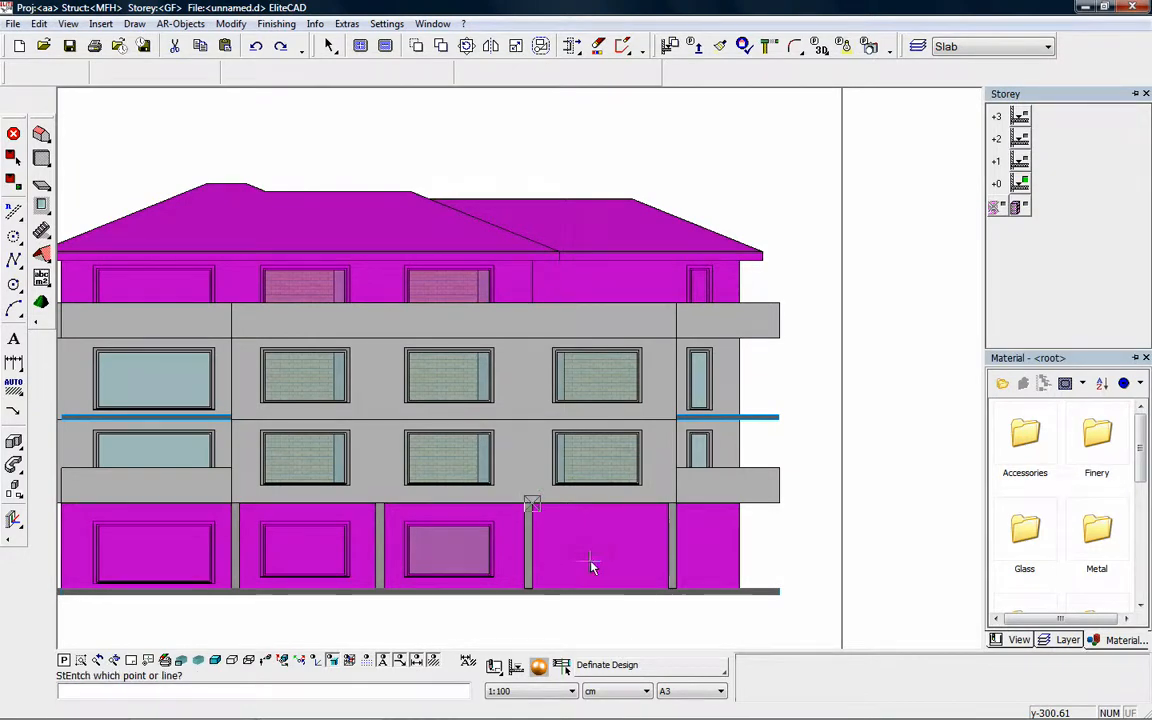
scroll(594, 565, down, 3)
middle_drag(589, 600, 558, 612)
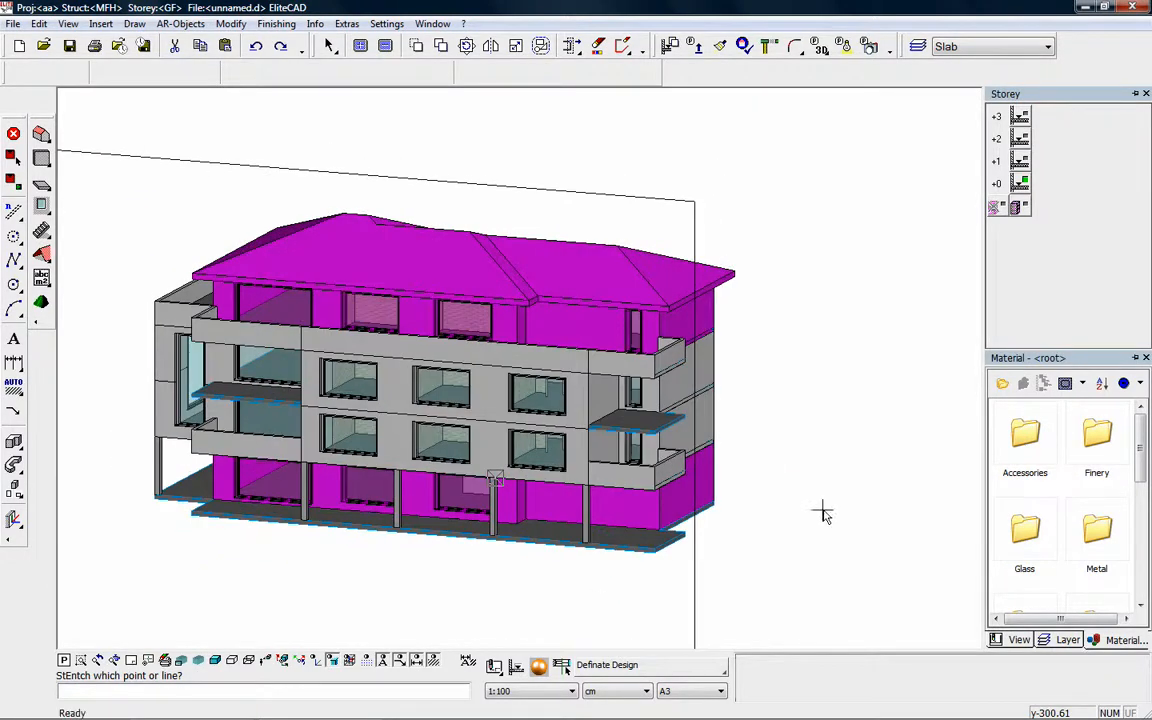
Create a front elevation view named "south" at 1:100 on A3, with Image set to Without and sun vector shadow enabled
key(Home)
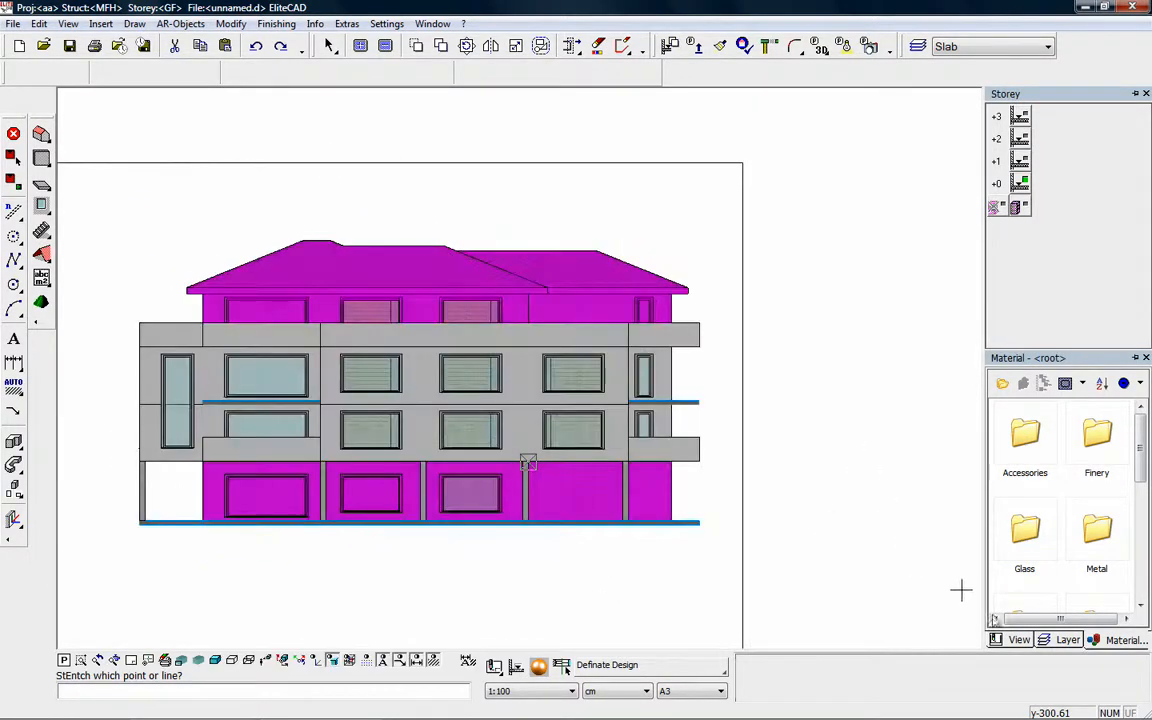
click(1018, 640)
right_click(1038, 444)
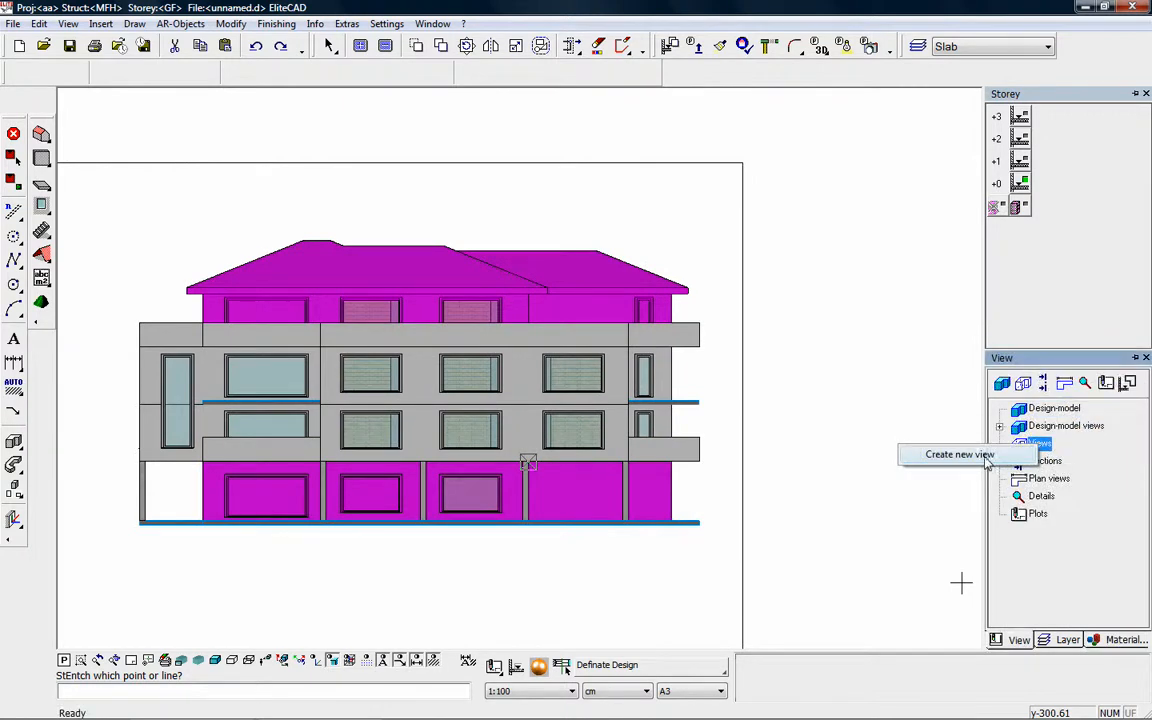
click(985, 455)
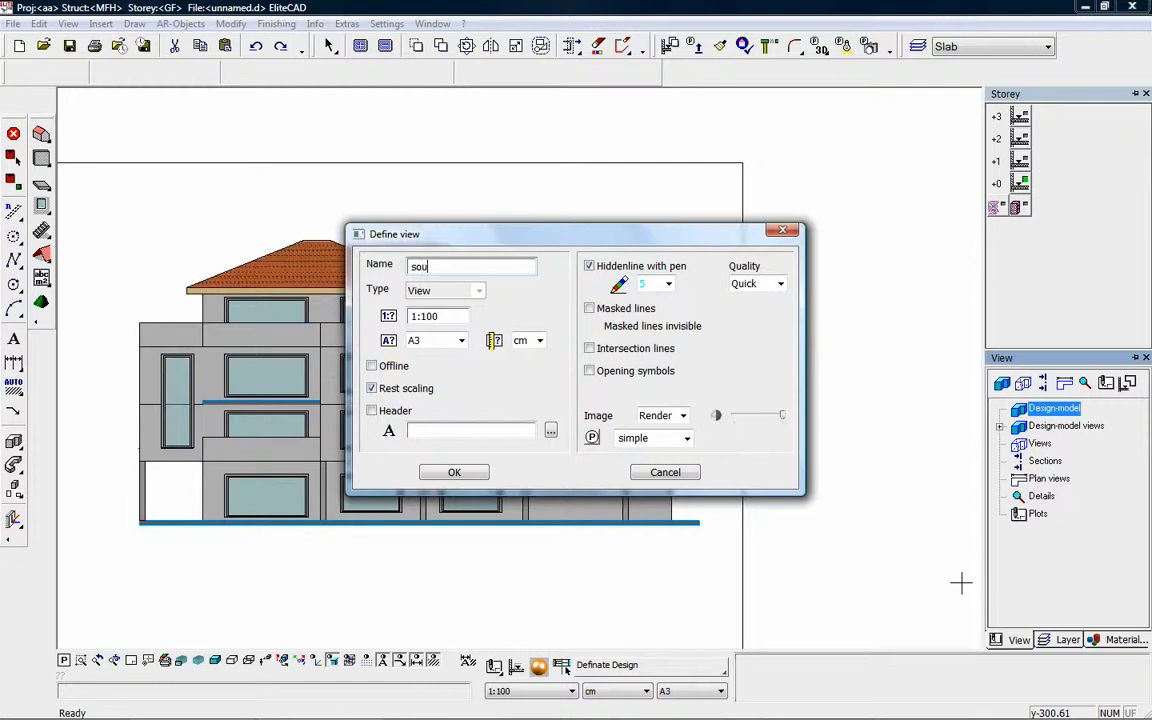
click(684, 419)
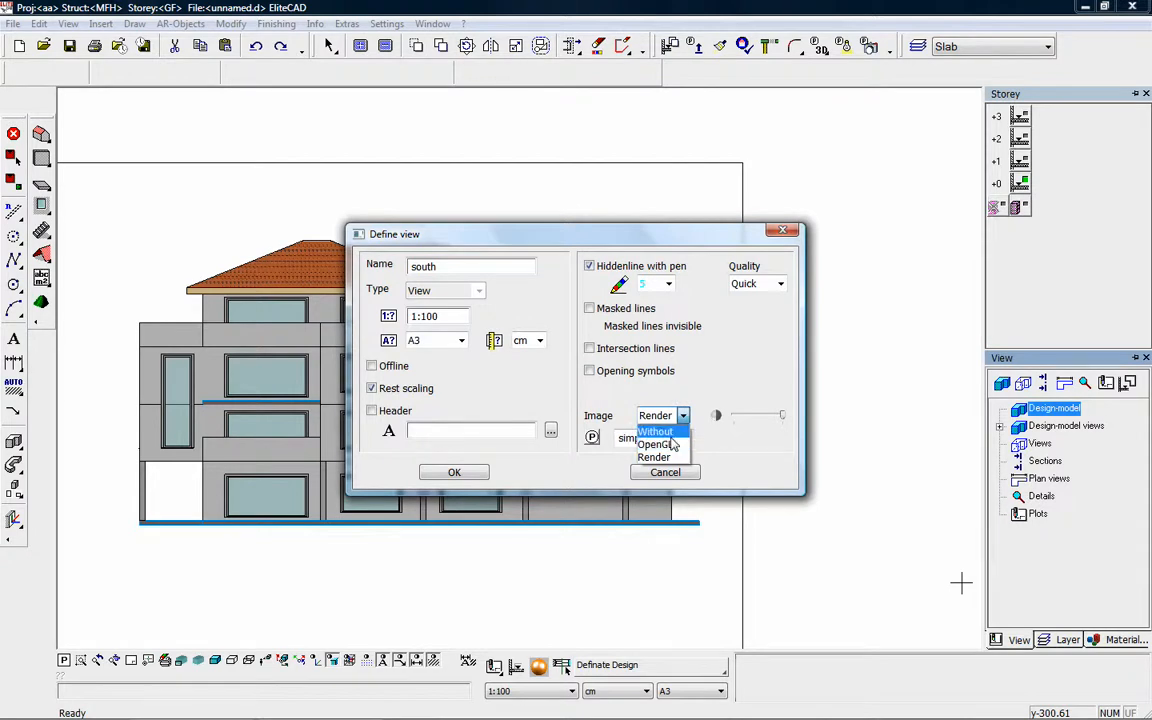
click(658, 431)
click(589, 395)
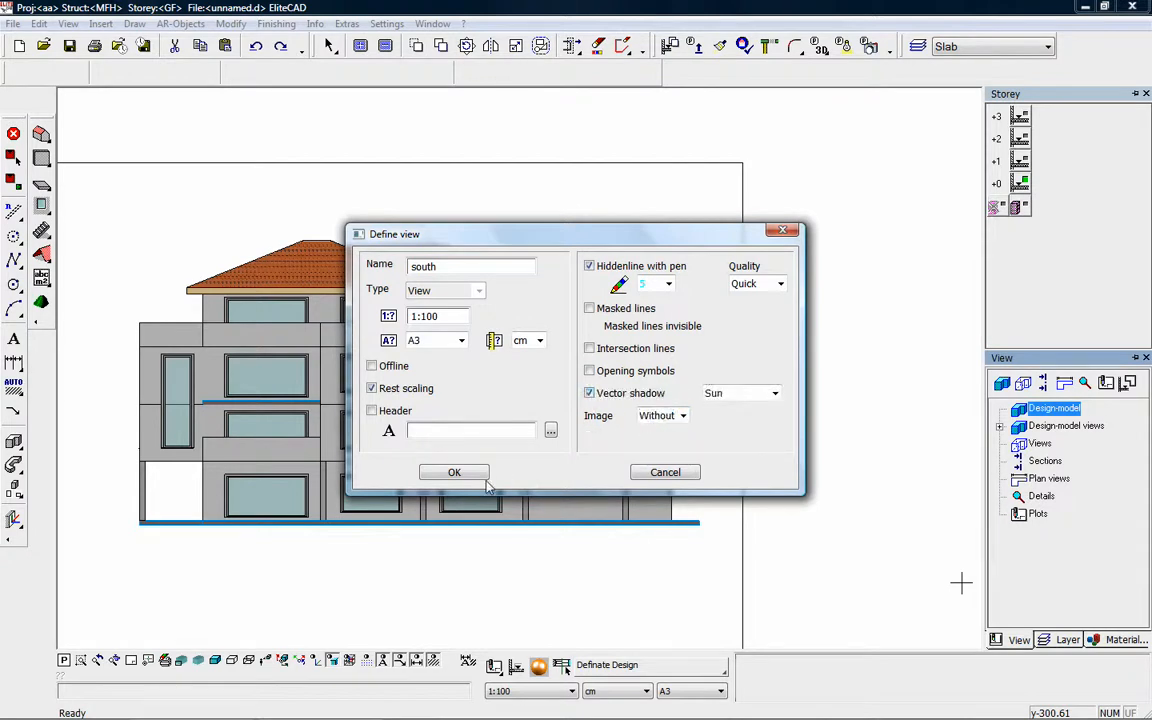
click(455, 473)
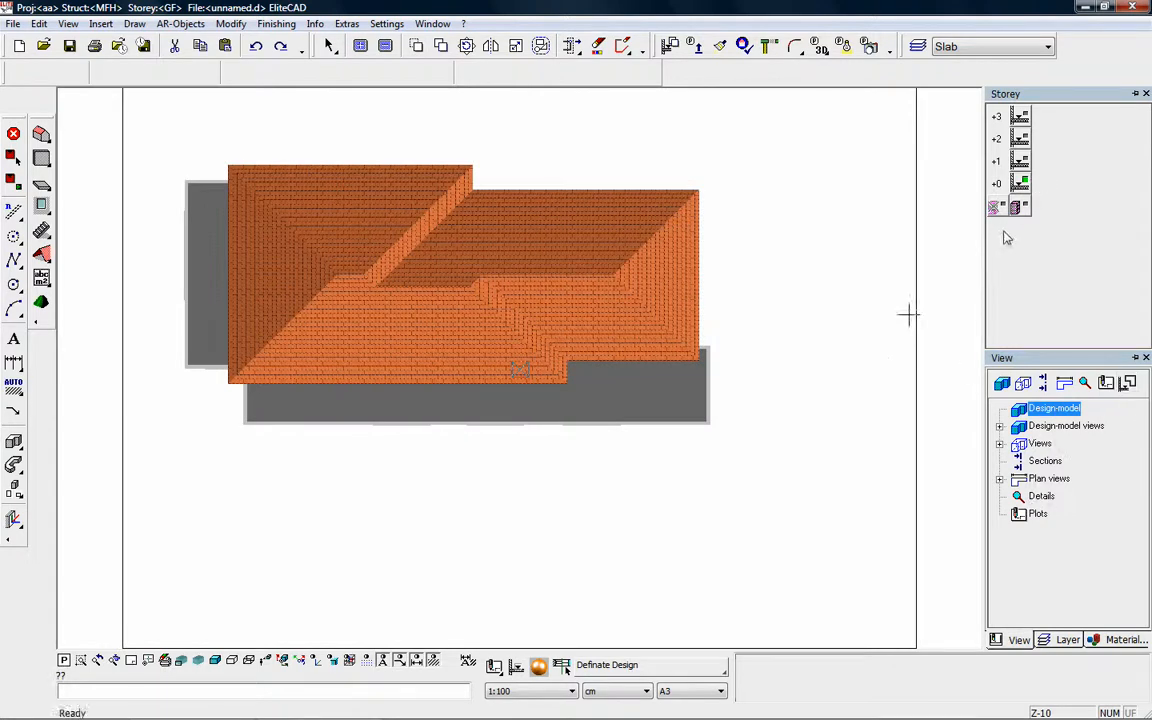
Create a 1:100 section with a stepped cut line through the stair flight, across the corridor and out through the front room
right_click(1045, 461)
click(940, 468)
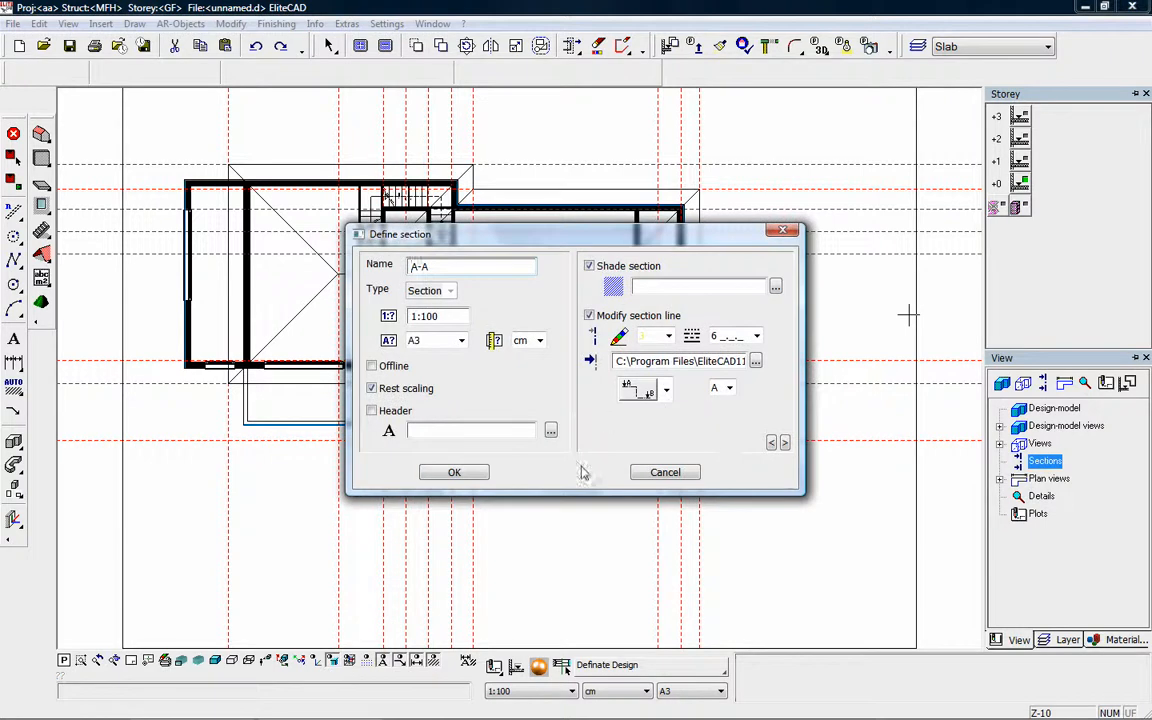
click(455, 473)
click(372, 150)
click(372, 268)
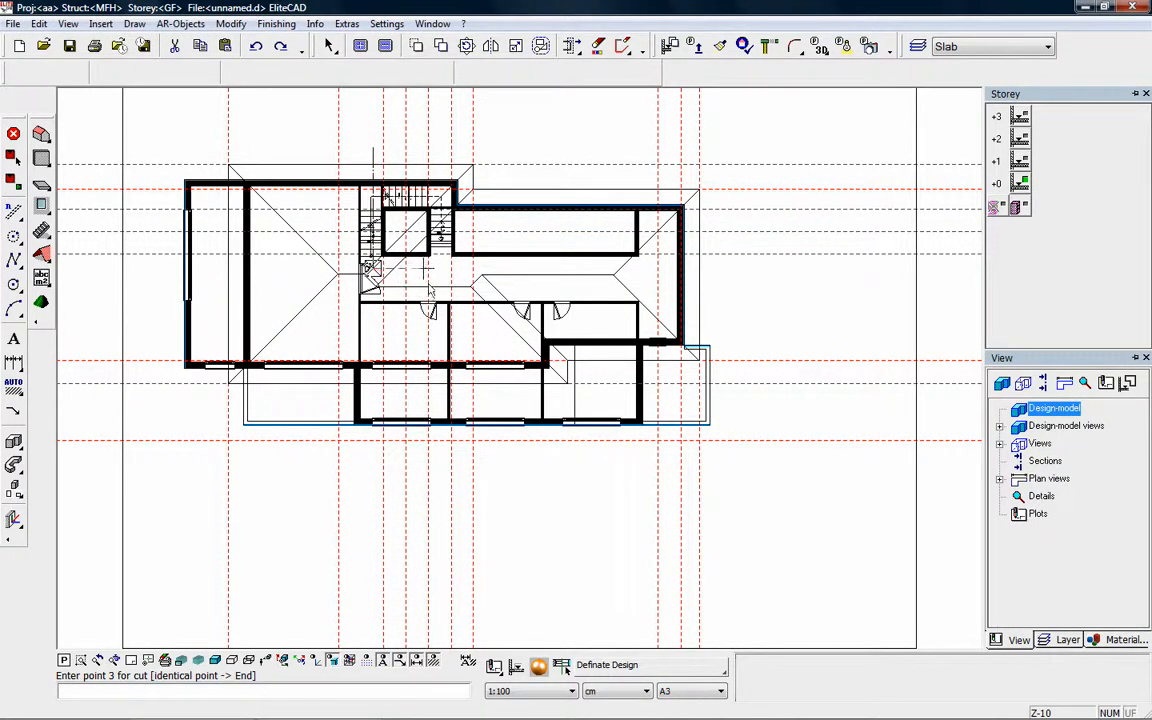
click(431, 268)
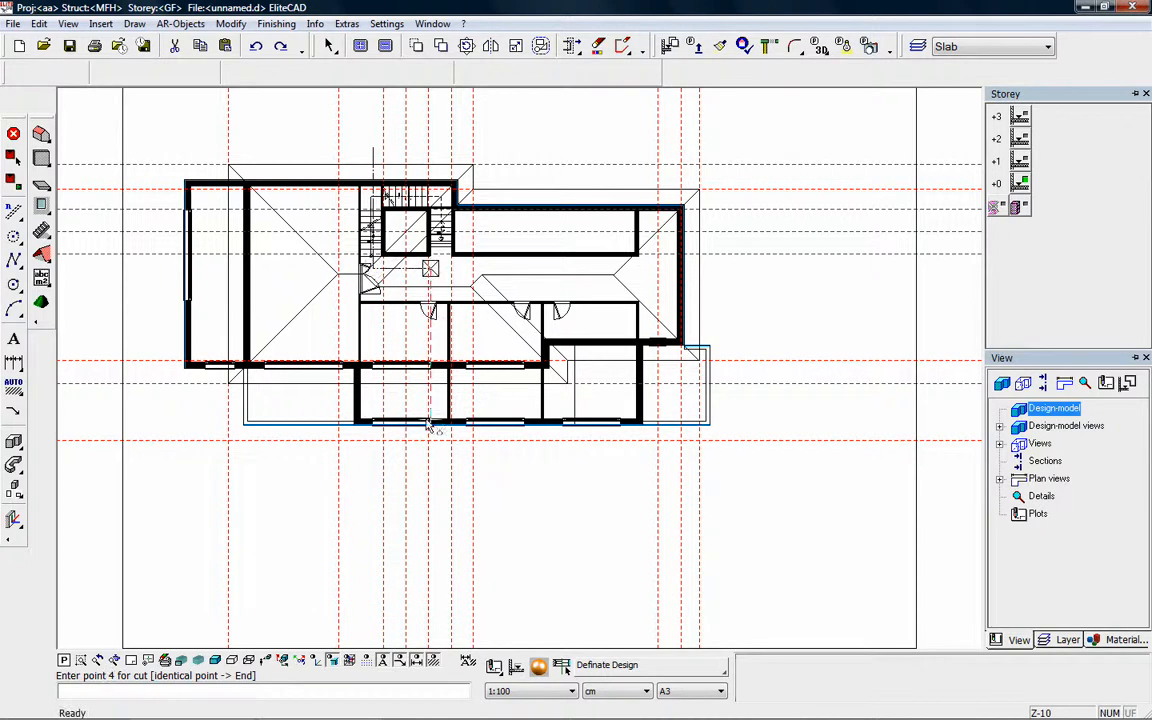
click(430, 453)
click(430, 453)
click(489, 465)
Create a solid design-model view named "perspective" at 1:150 with the Land009 landscape background
mouse_move(508, 369)
middle_down()
mouse_move(511, 348)
mouse_move(640, 262)
mouse_move(518, 369)
middle_up()
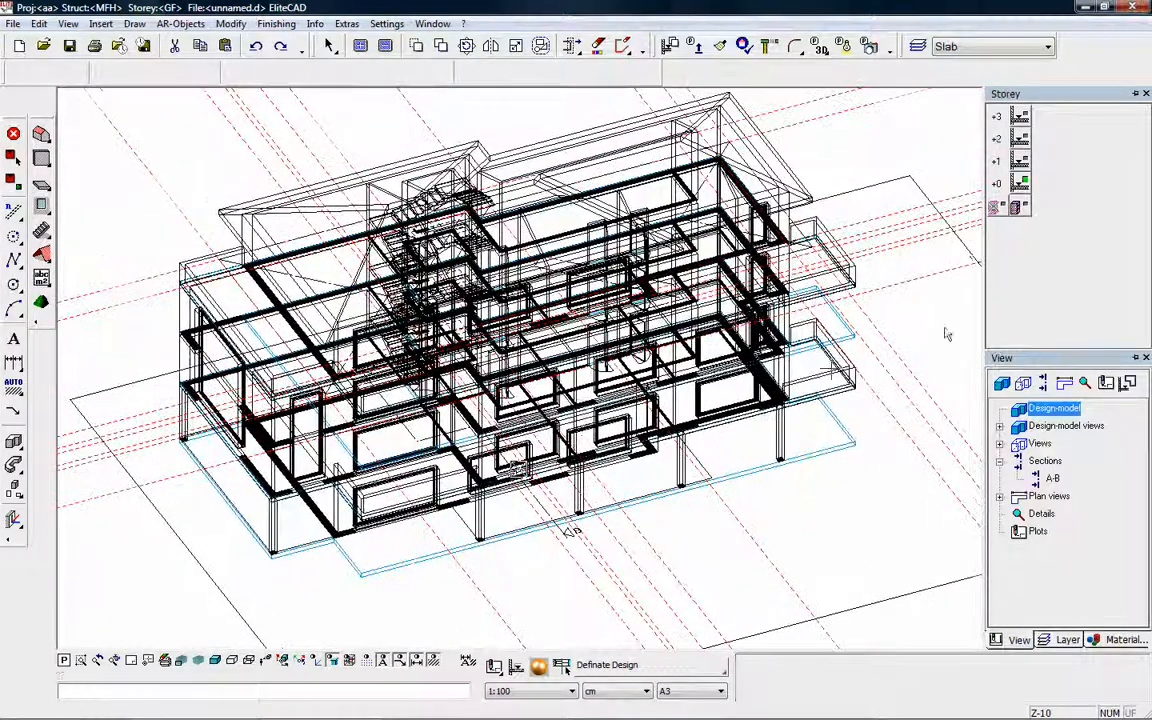
right_click(1030, 425)
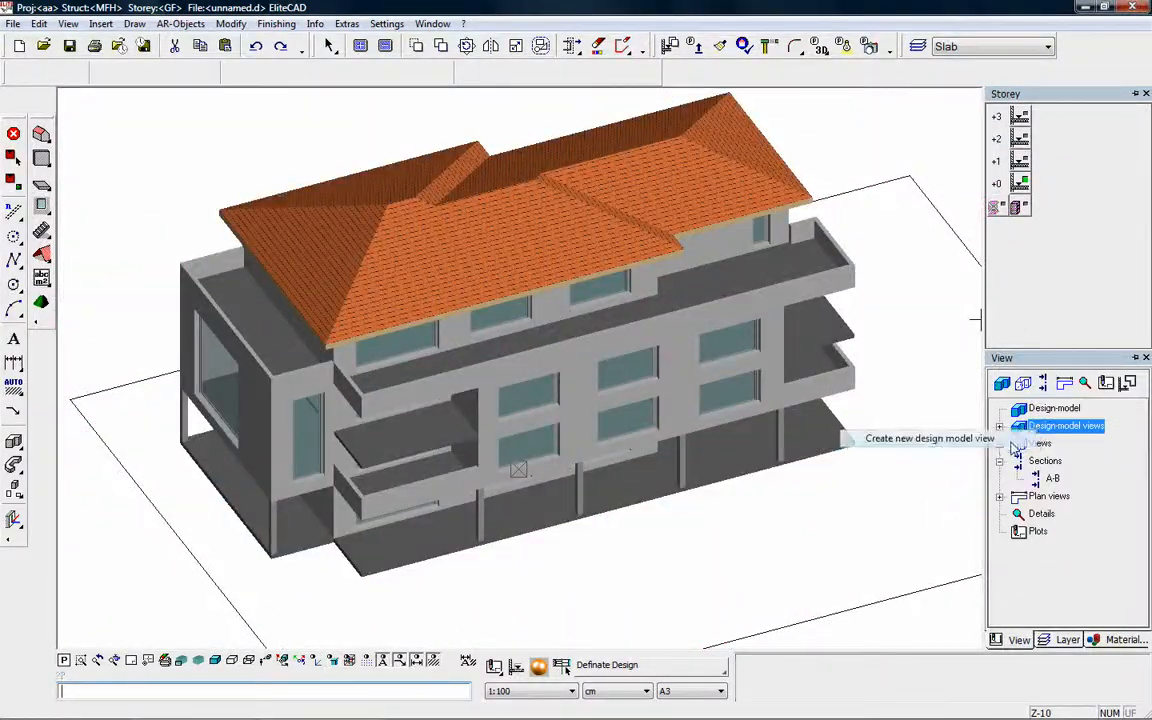
click(900, 438)
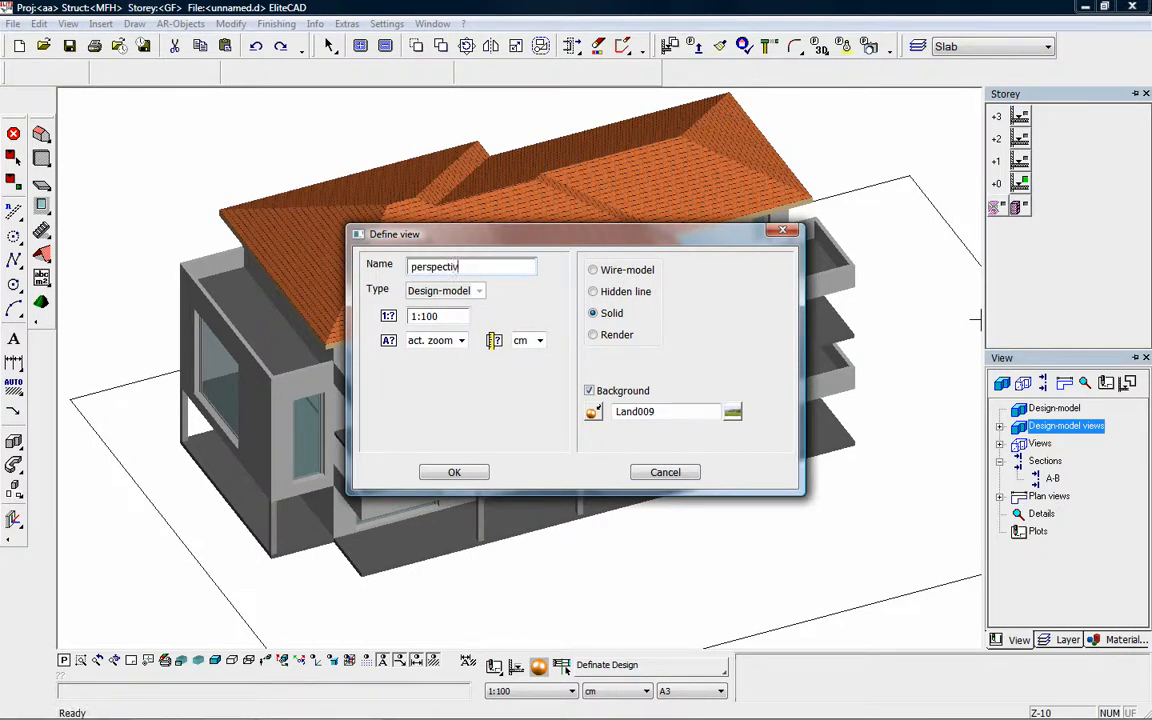
drag(425, 316, 431, 317)
text(5)
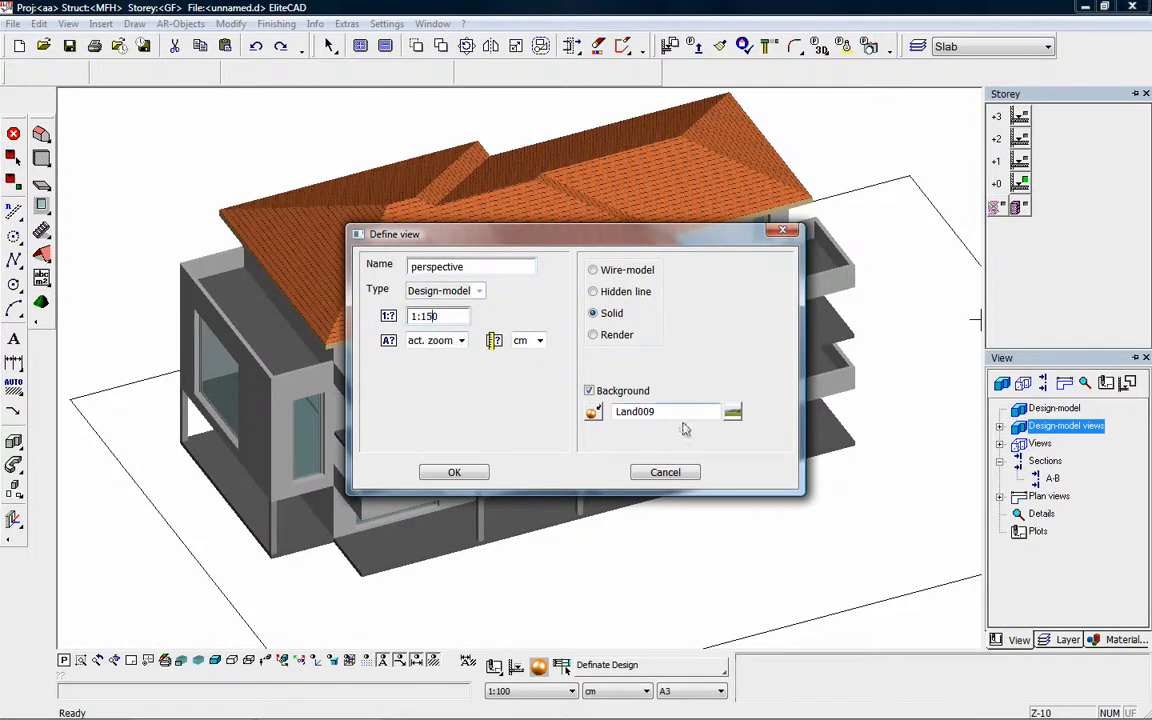
click(733, 413)
click(793, 524)
click(454, 472)
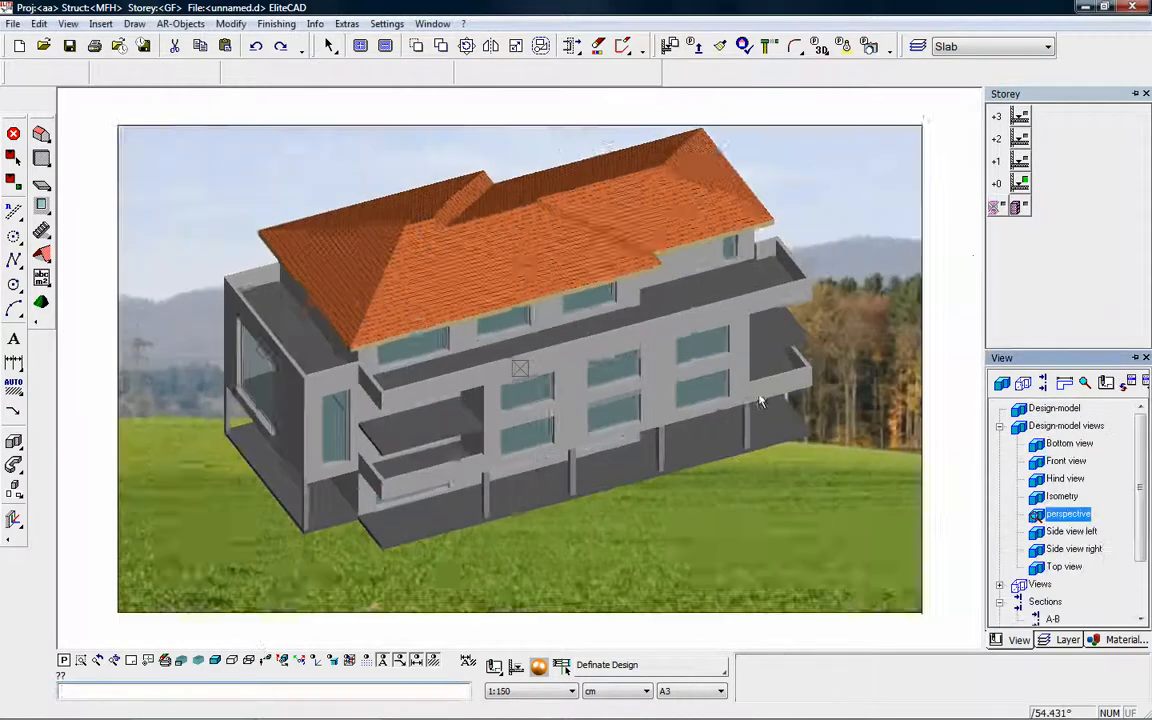
Turn the building to a low eye-level angle within the perspective view, and move the frame's left edge slightly inward
click(793, 261)
middle_drag(661, 416, 669, 376)
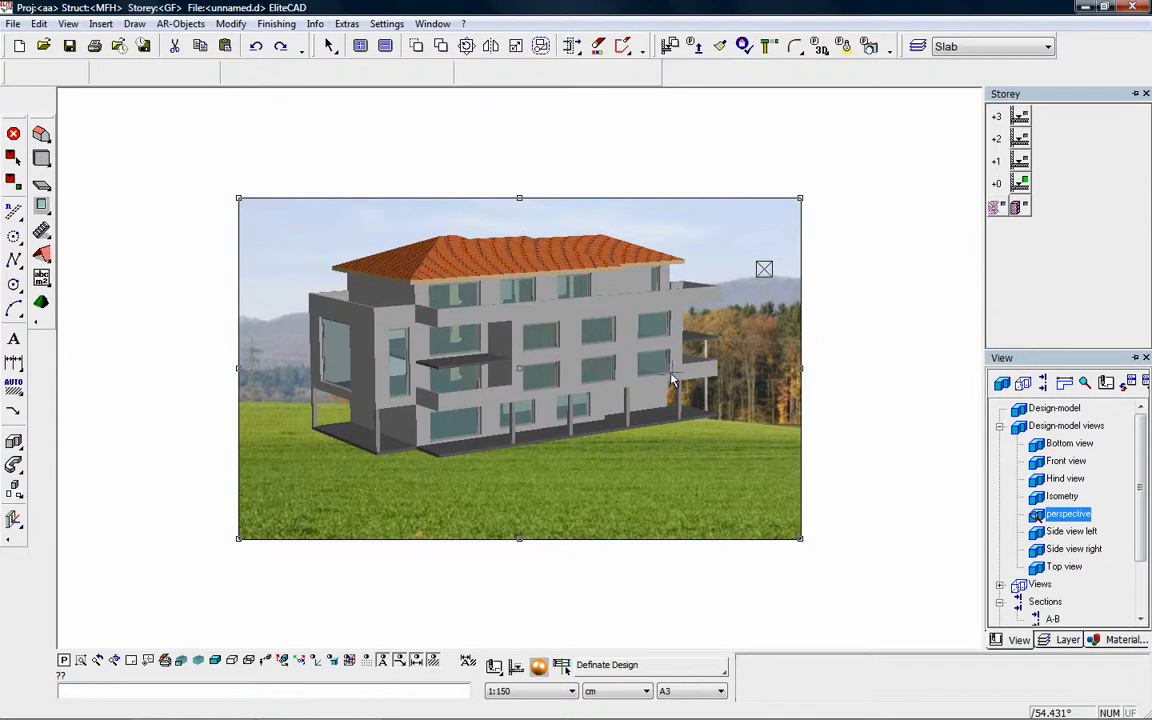
mouse_move(541, 409)
middle_down()
mouse_move(545, 392)
mouse_move(550, 422)
middle_up()
drag(239, 370, 247, 371)
middle_drag(655, 418, 647, 420)
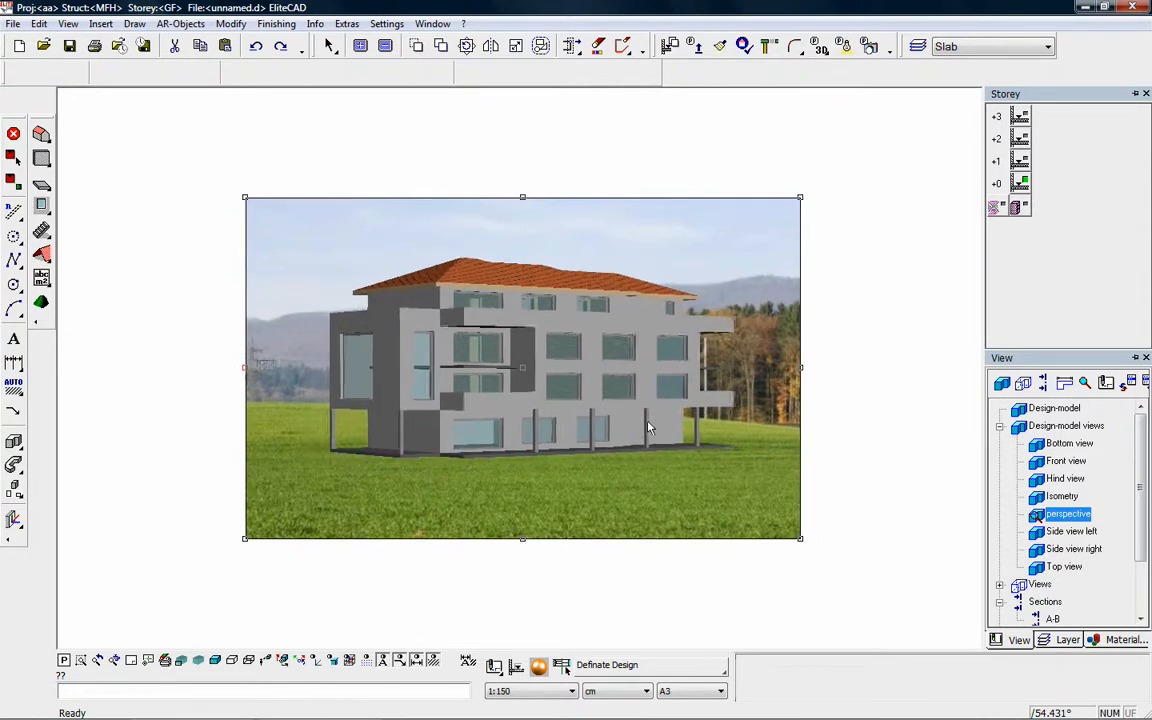
Modify the perspective design-model view to use the Render display mode with the simple setting
right_click(1067, 518)
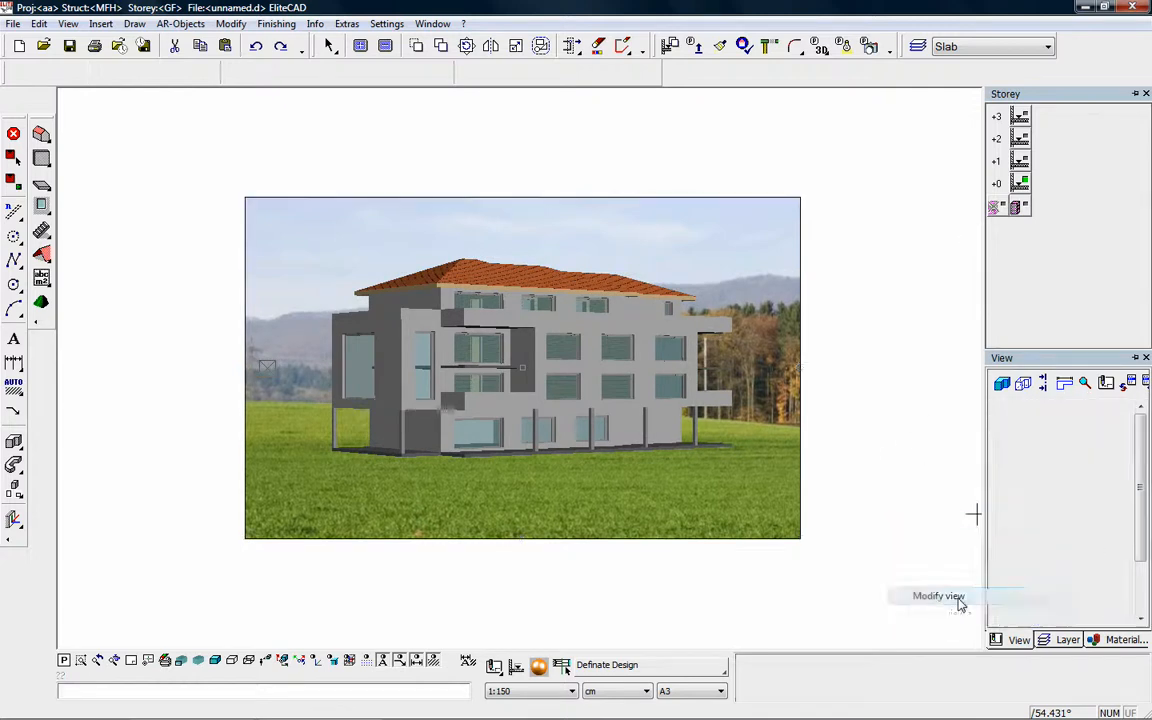
click(935, 596)
click(593, 335)
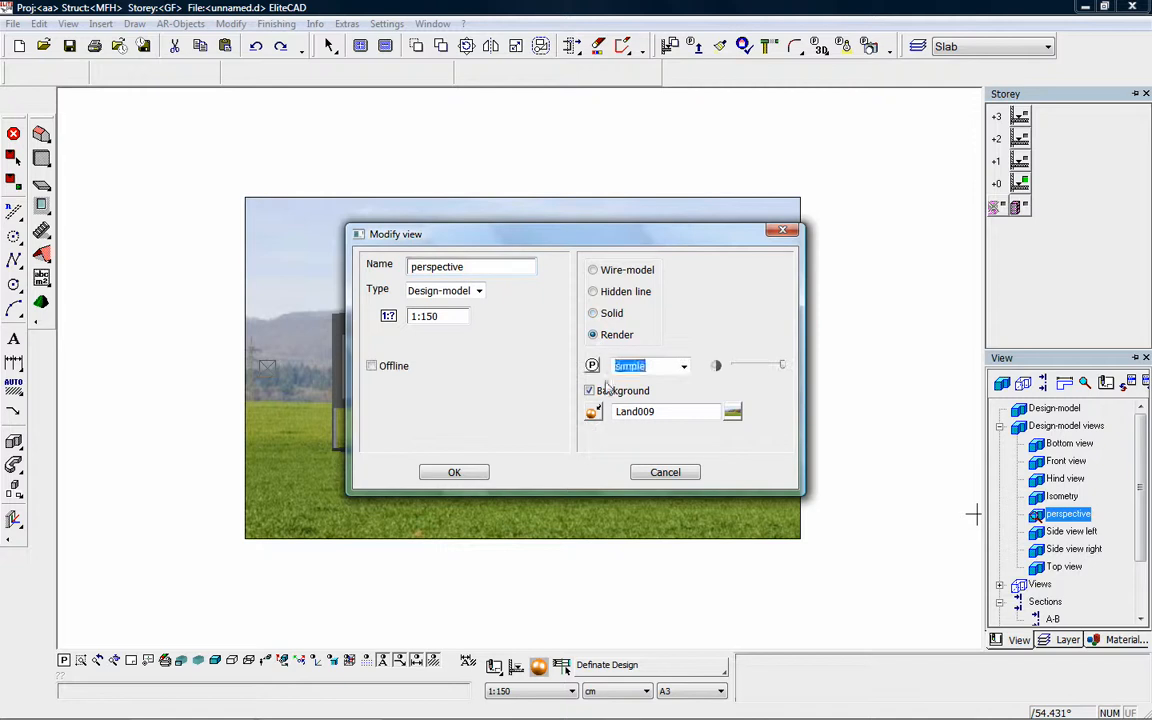
click(454, 474)
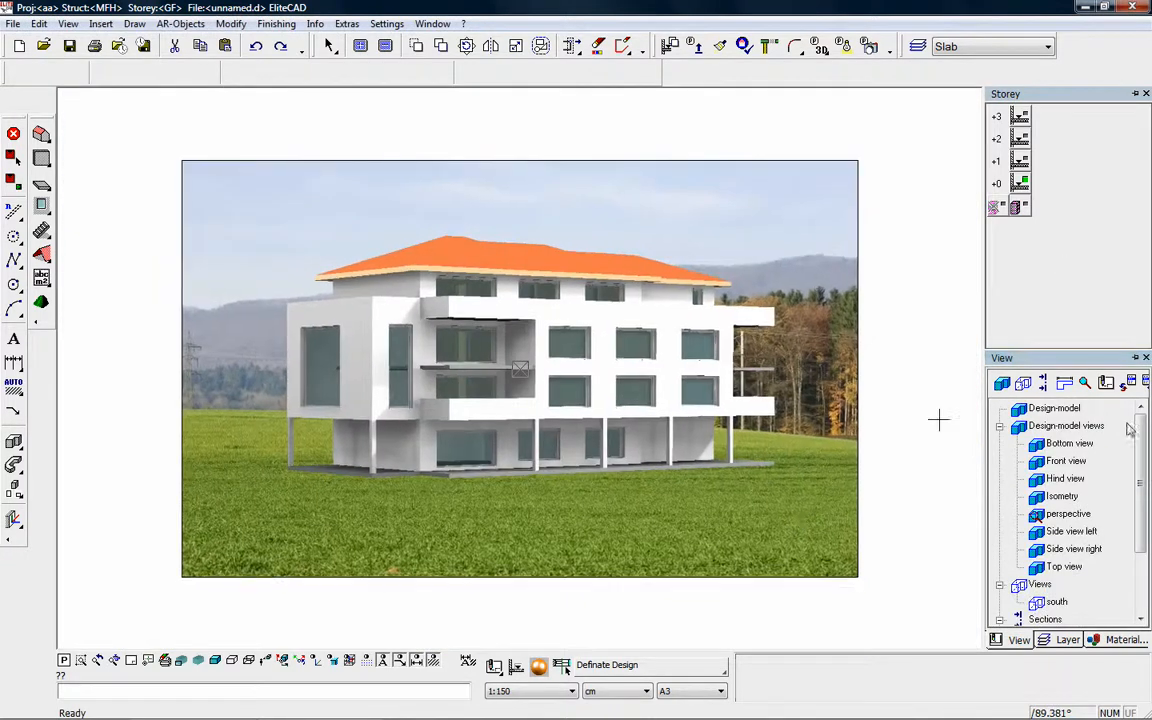
Create a front elevation view of the design model named "South-render" at 1:100 on A3, with Image set to Render
double_click(1054, 408)
click(13, 519)
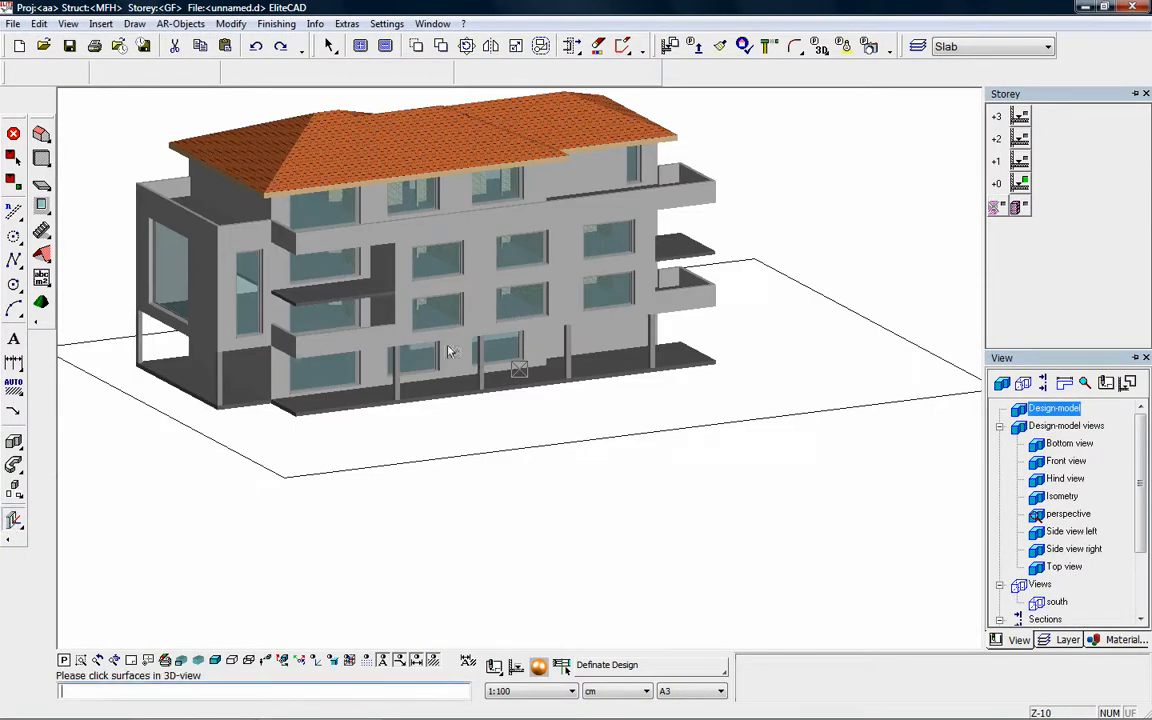
click(487, 316)
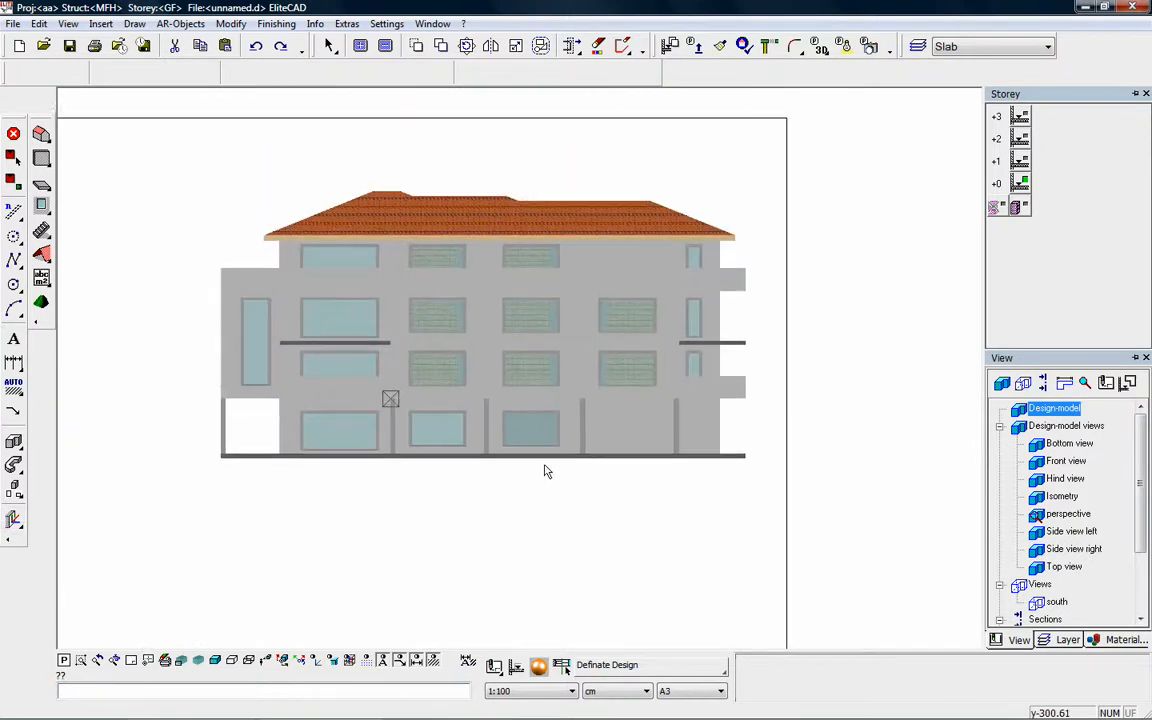
right_click(1041, 586)
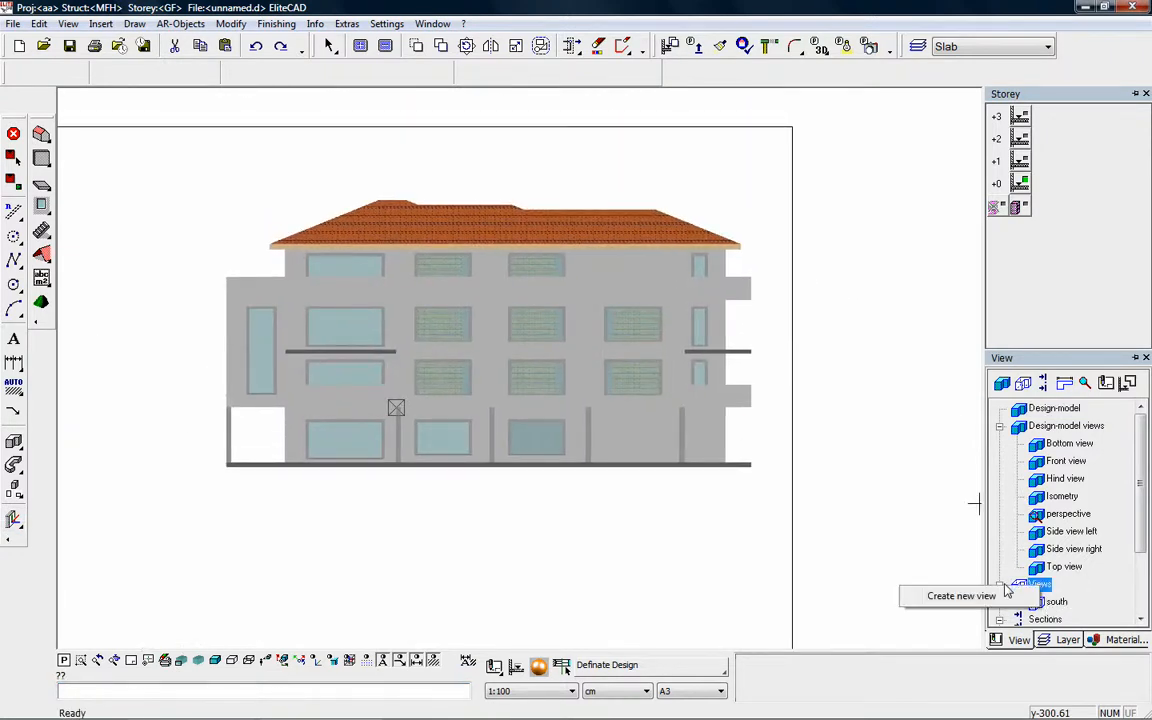
click(946, 594)
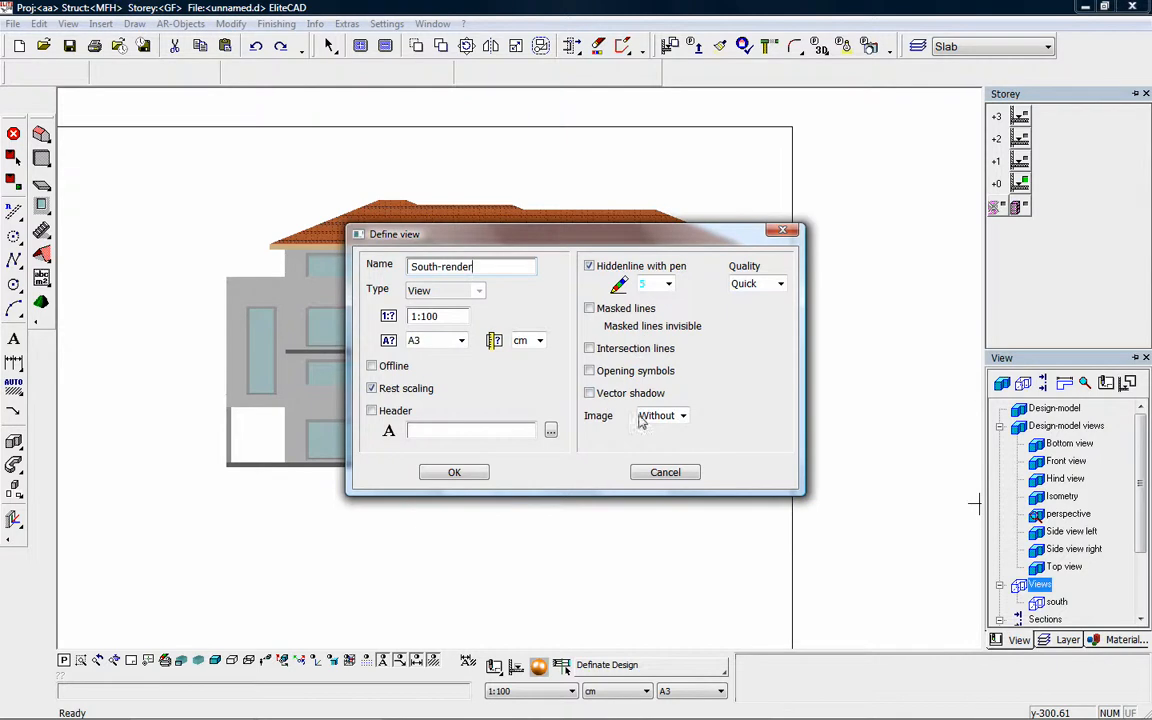
click(682, 415)
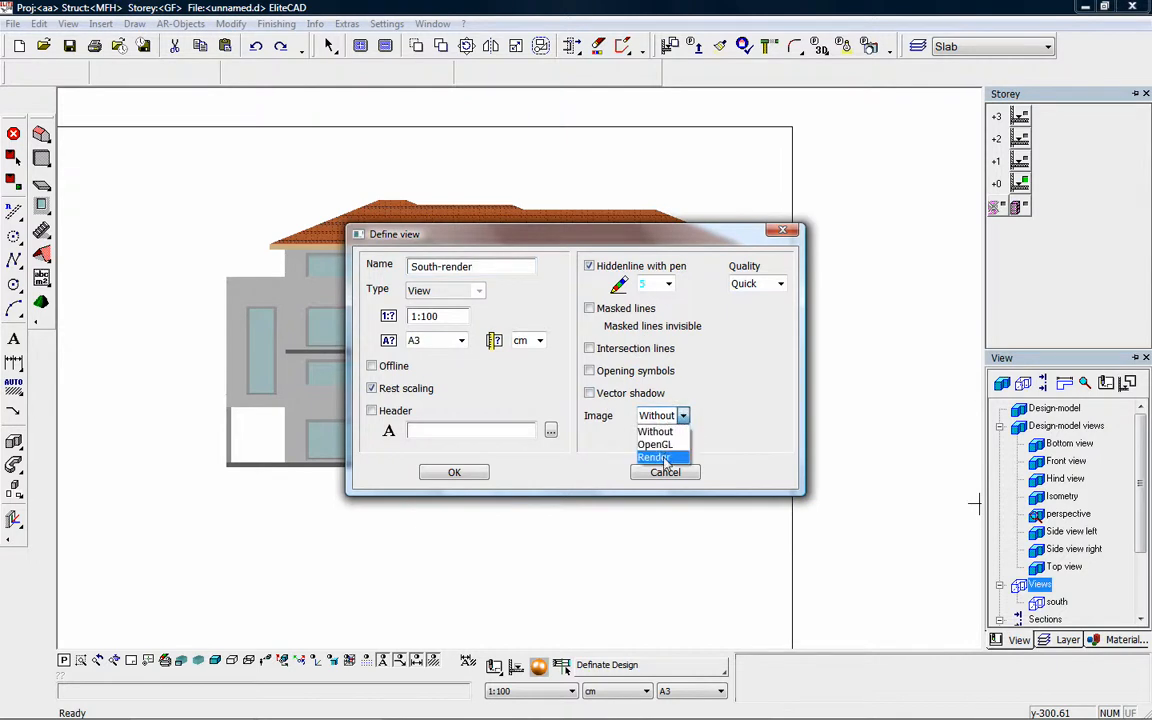
click(668, 457)
click(454, 472)
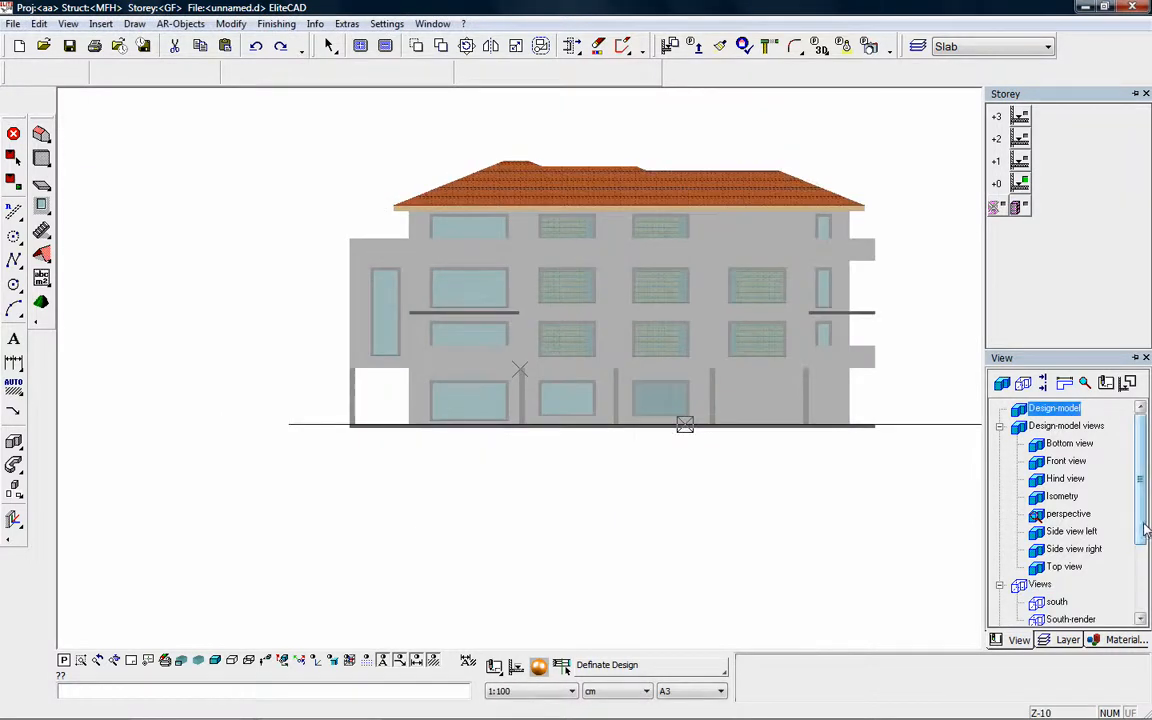
Create a new plot named "Plan for permission" in A1 format
drag(1142, 527, 1136, 606)
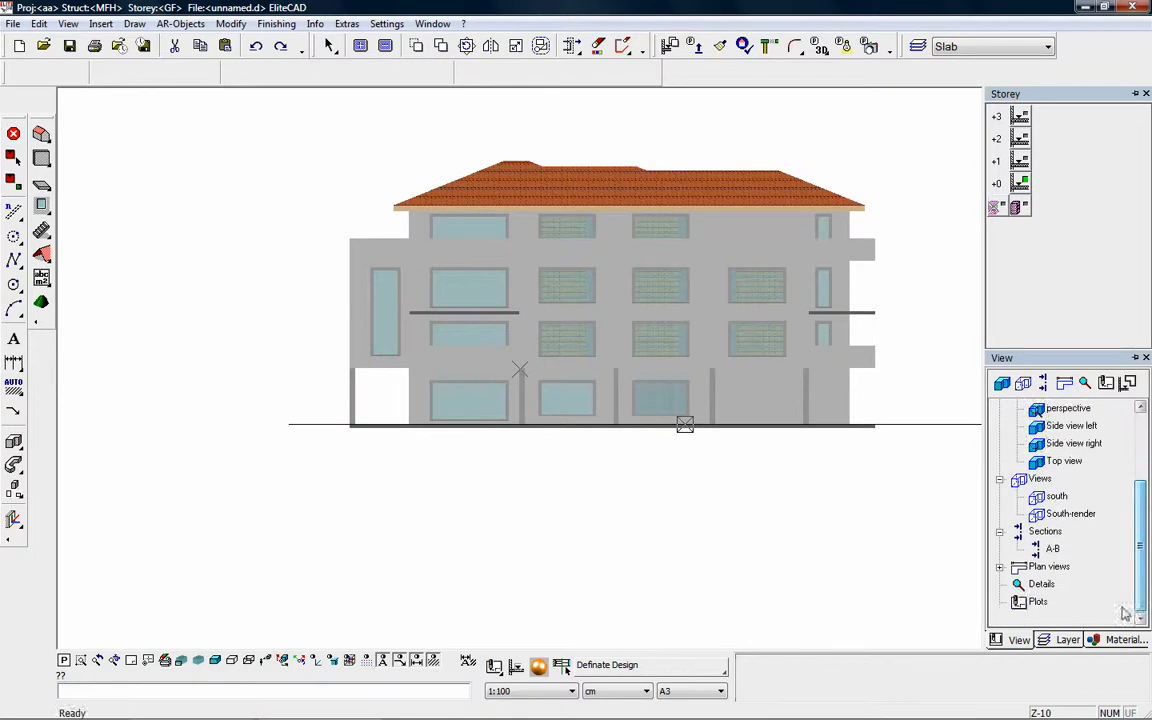
right_click(1041, 605)
click(962, 614)
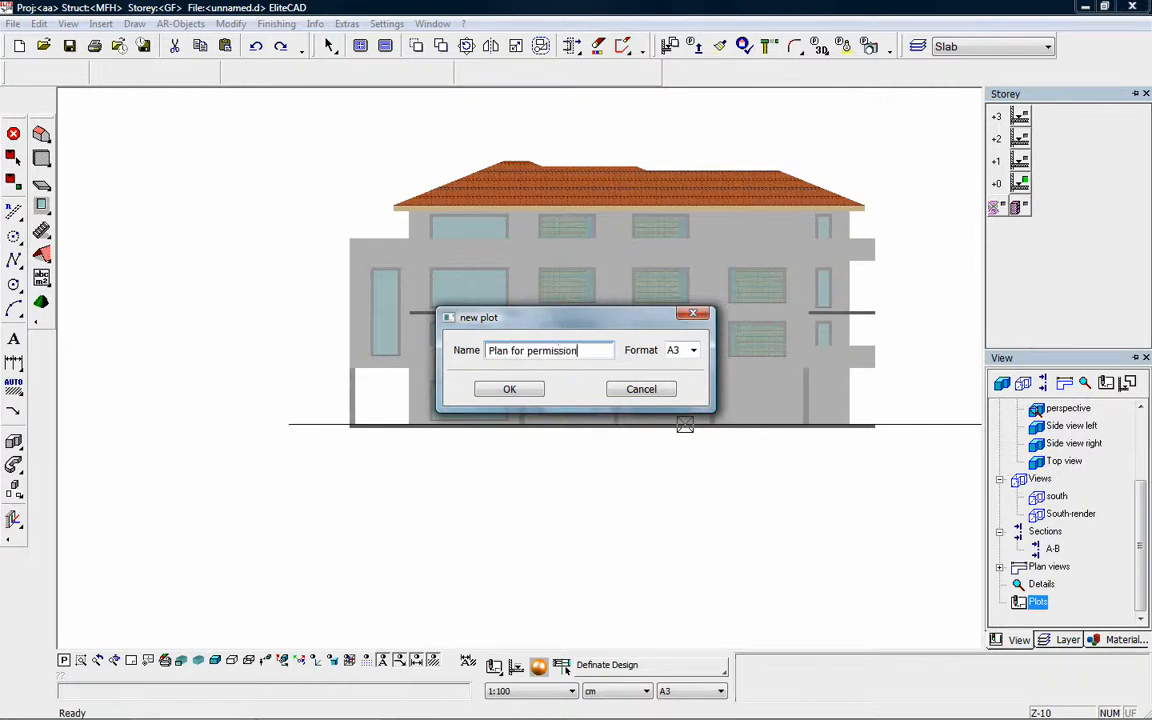
click(693, 350)
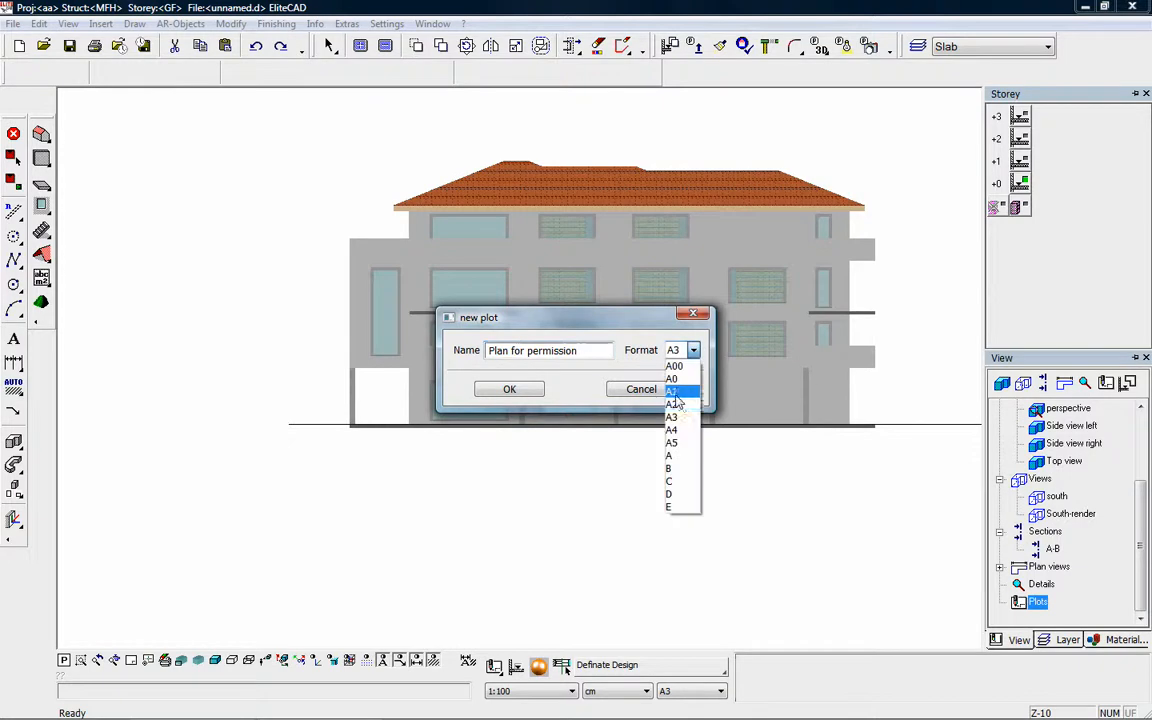
click(681, 391)
key(Return)
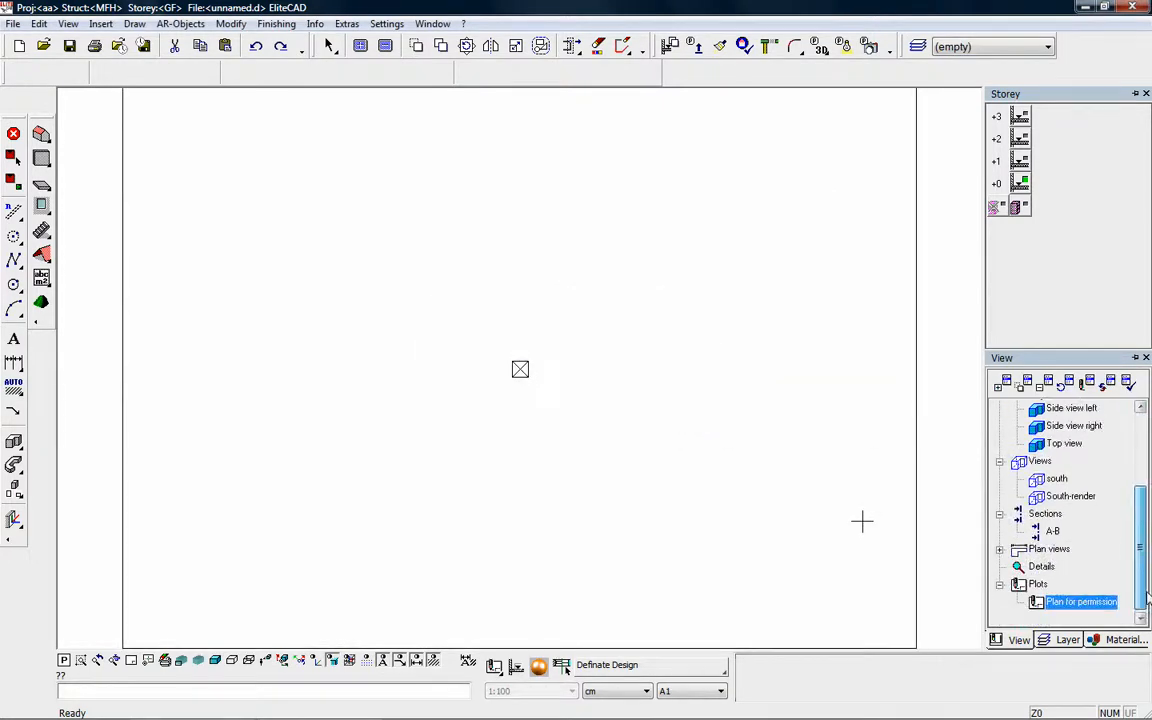
Place the GF plan view in the lower-left corner of the plot sheet and the NF1 plan view directly above it
click(999, 549)
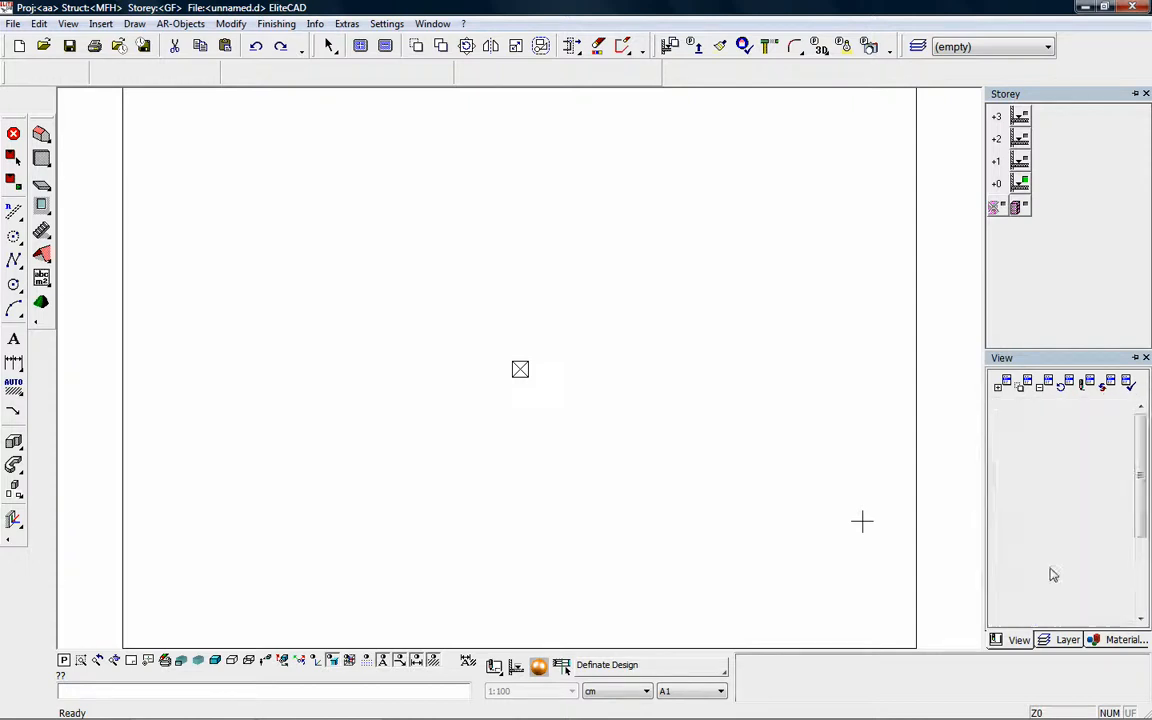
drag(1050, 568, 386, 596)
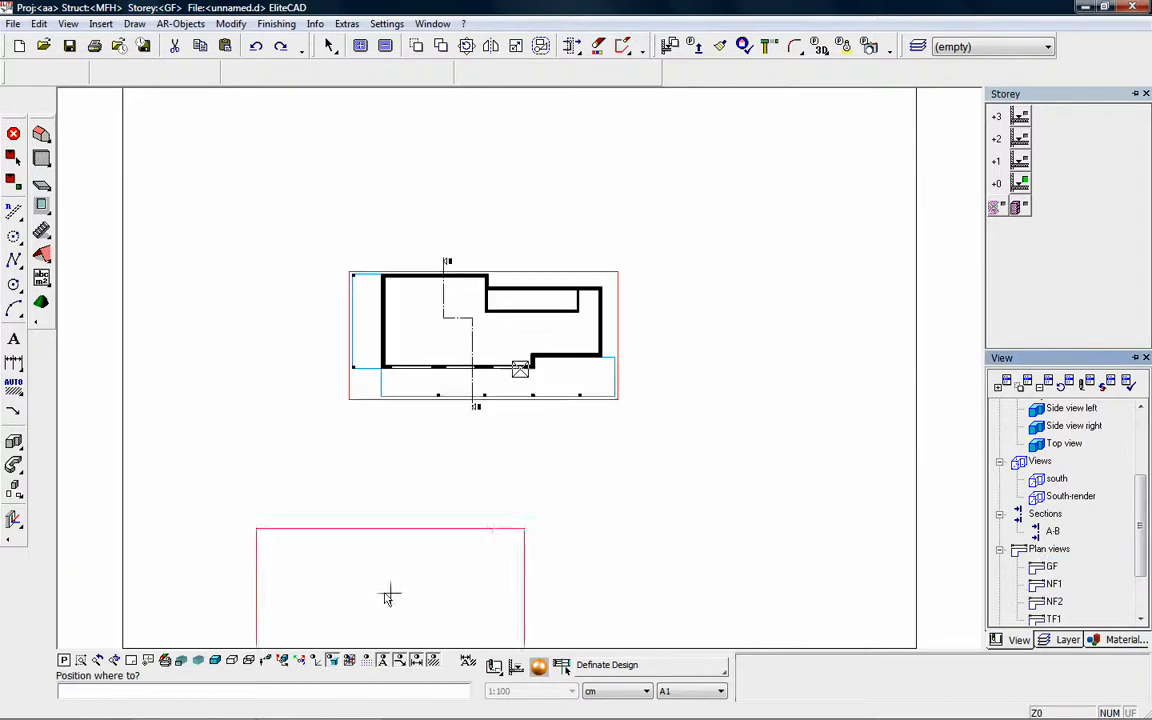
click(270, 573)
scroll(1137, 527, down, 2)
drag(1135, 523, 1136, 575)
drag(1051, 549, 488, 453)
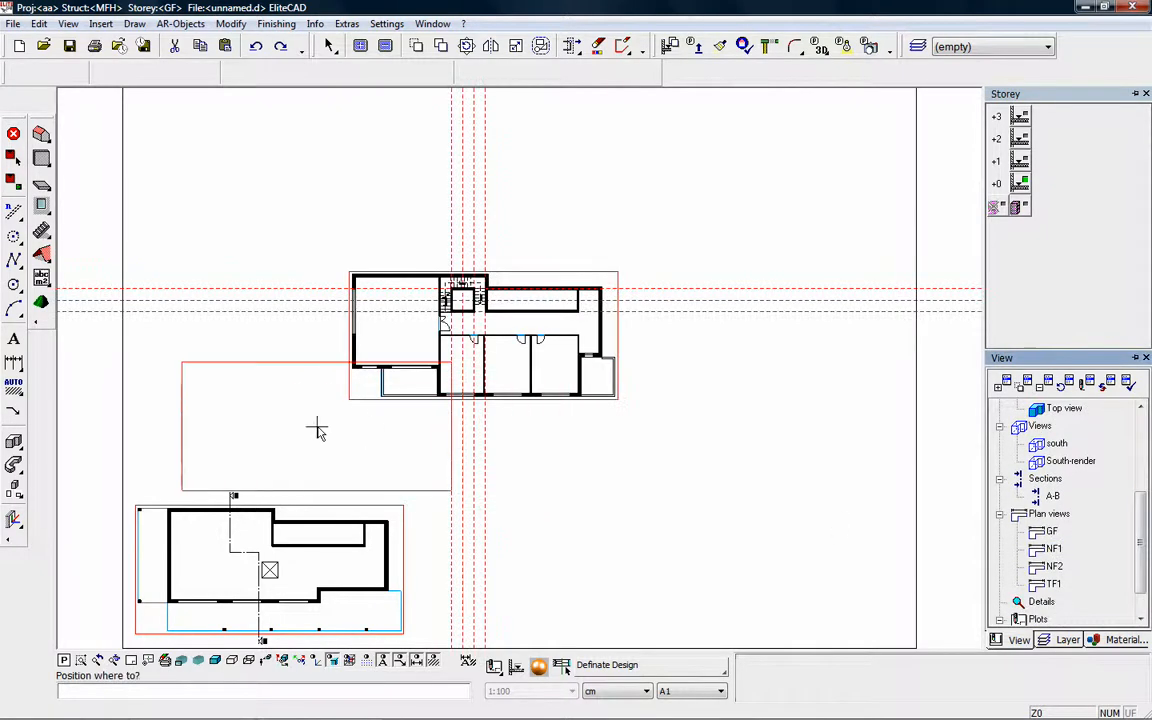
click(265, 429)
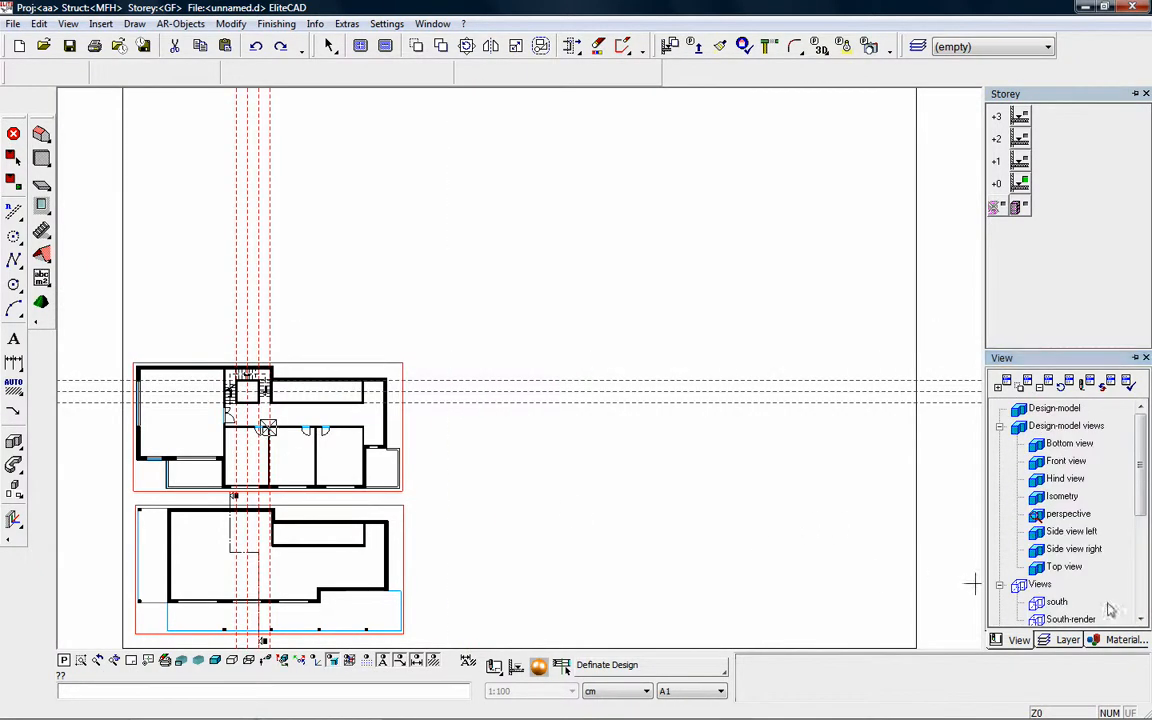
Stack the NF2 and TF1 plan views above the NF1 plan along the sheet's left edge
drag(1141, 494, 1142, 583)
drag(1054, 550, 319, 278)
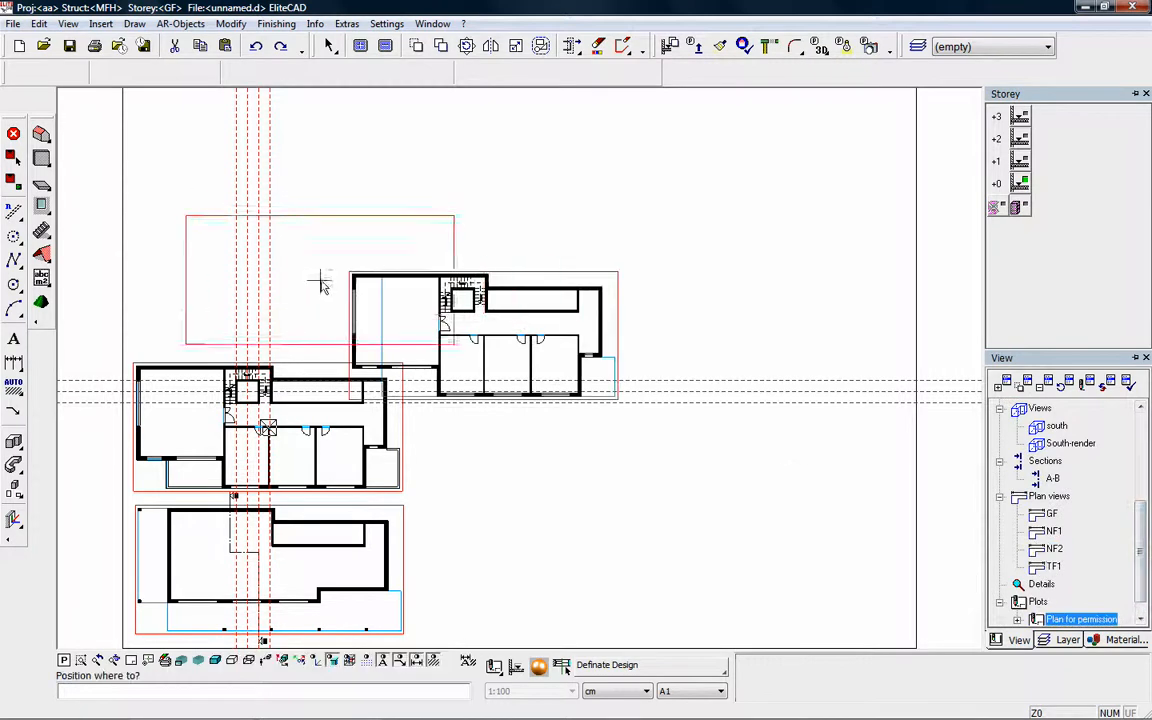
click(266, 291)
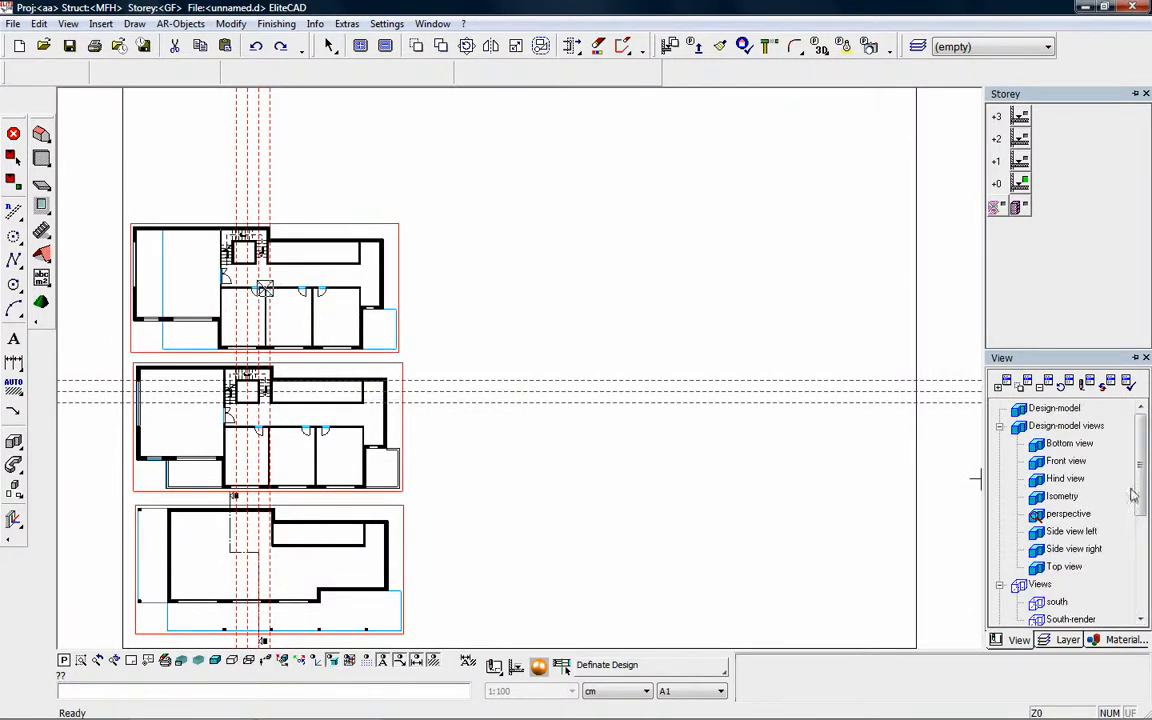
scroll(1090, 525, down, 3)
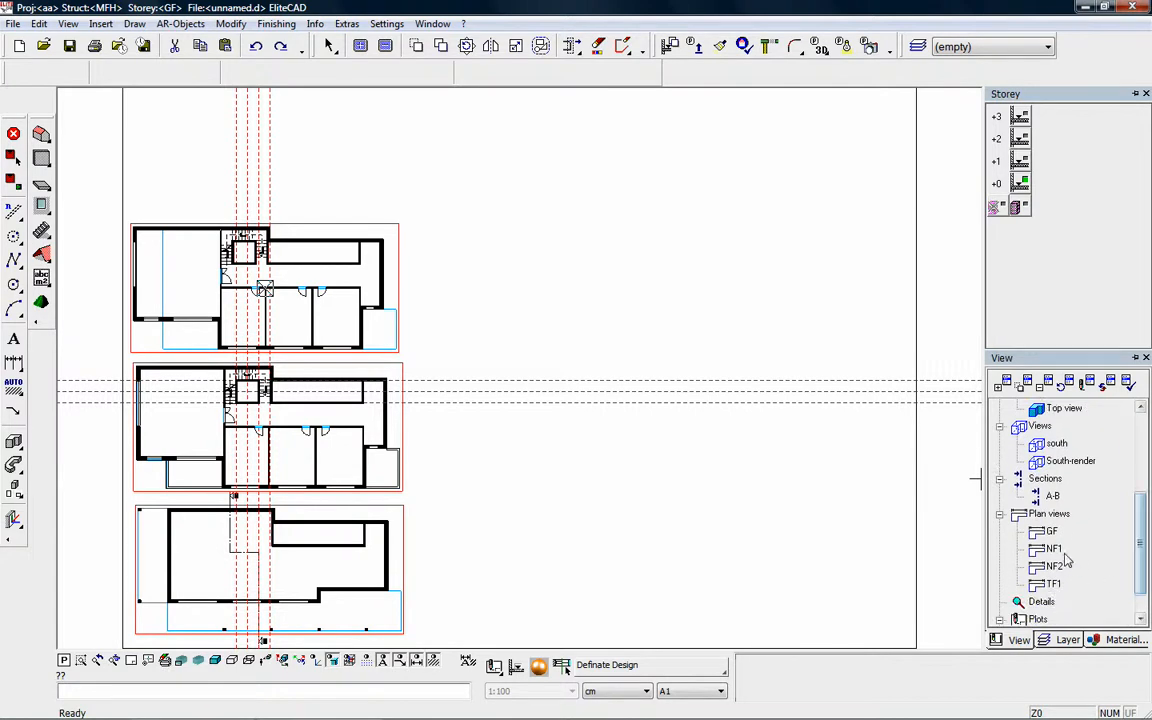
double_click(1053, 585)
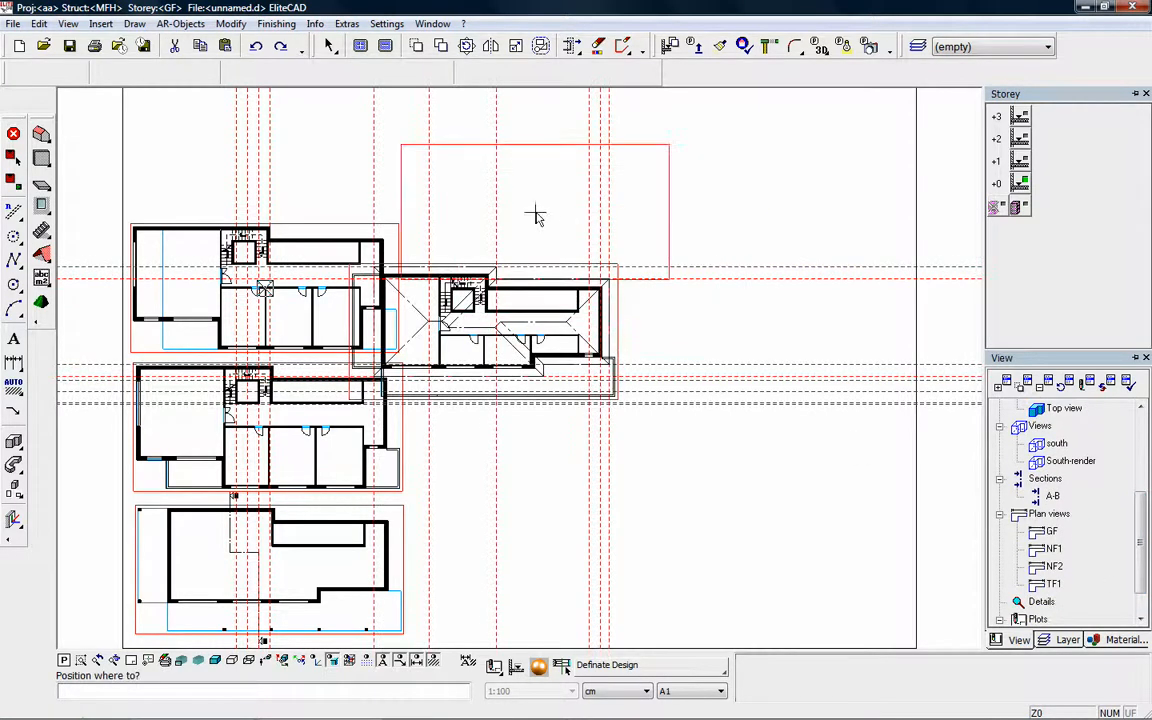
click(262, 141)
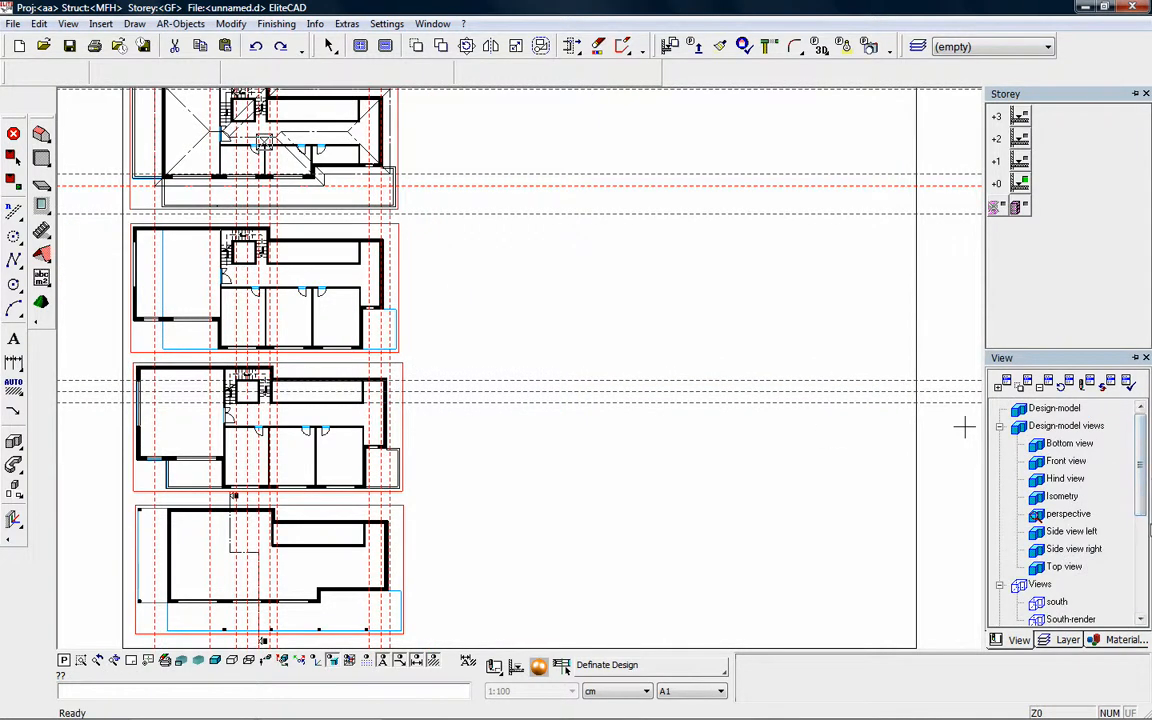
Place section A-B to the right of the TF1 plan and the south elevation in the sheet's upper-right area
scroll(1060, 510, down, 3)
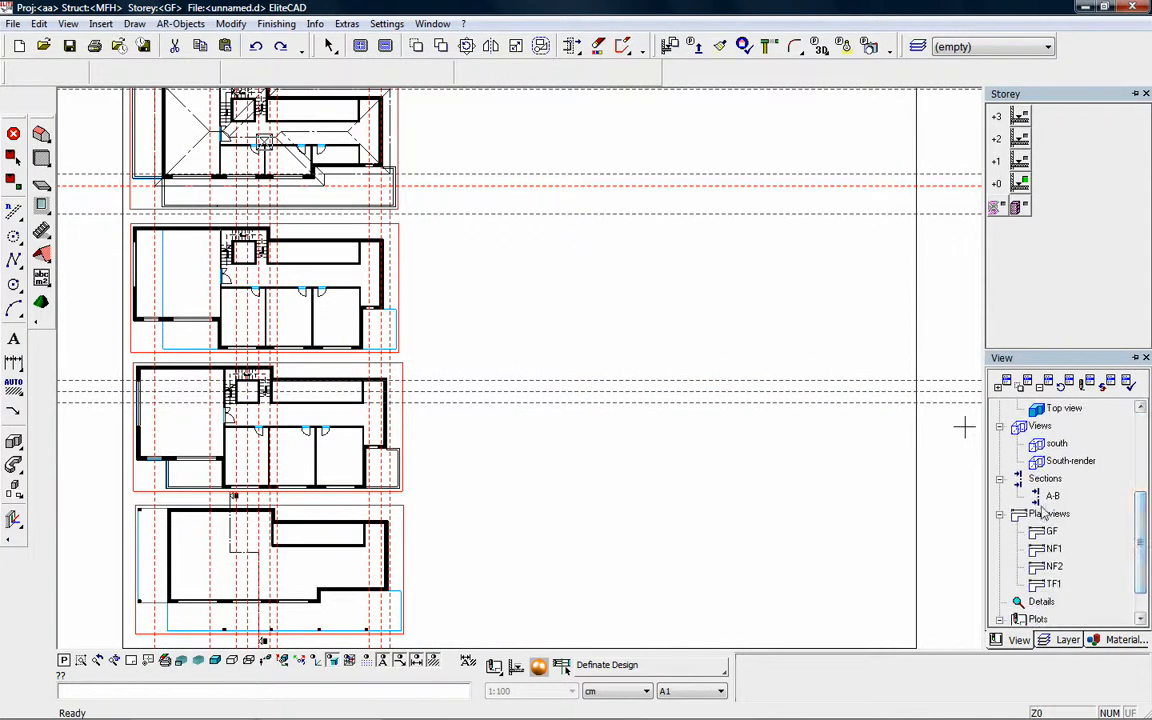
double_click(1055, 497)
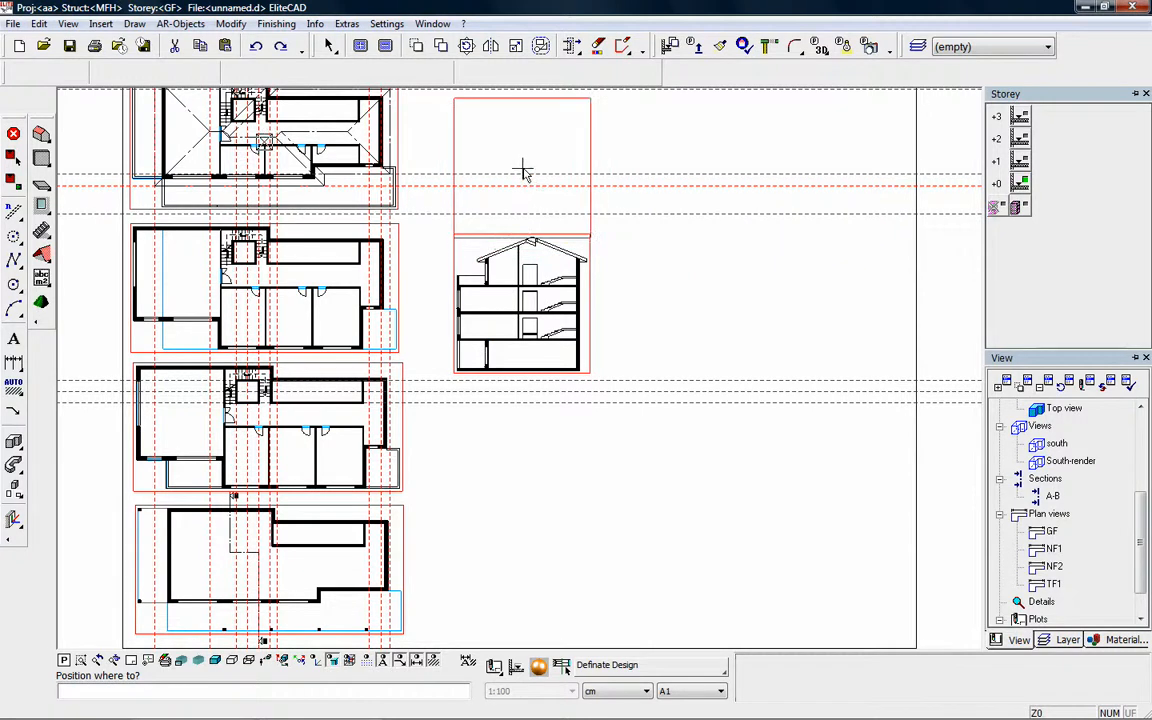
click(522, 172)
scroll(1141, 538, down, 1)
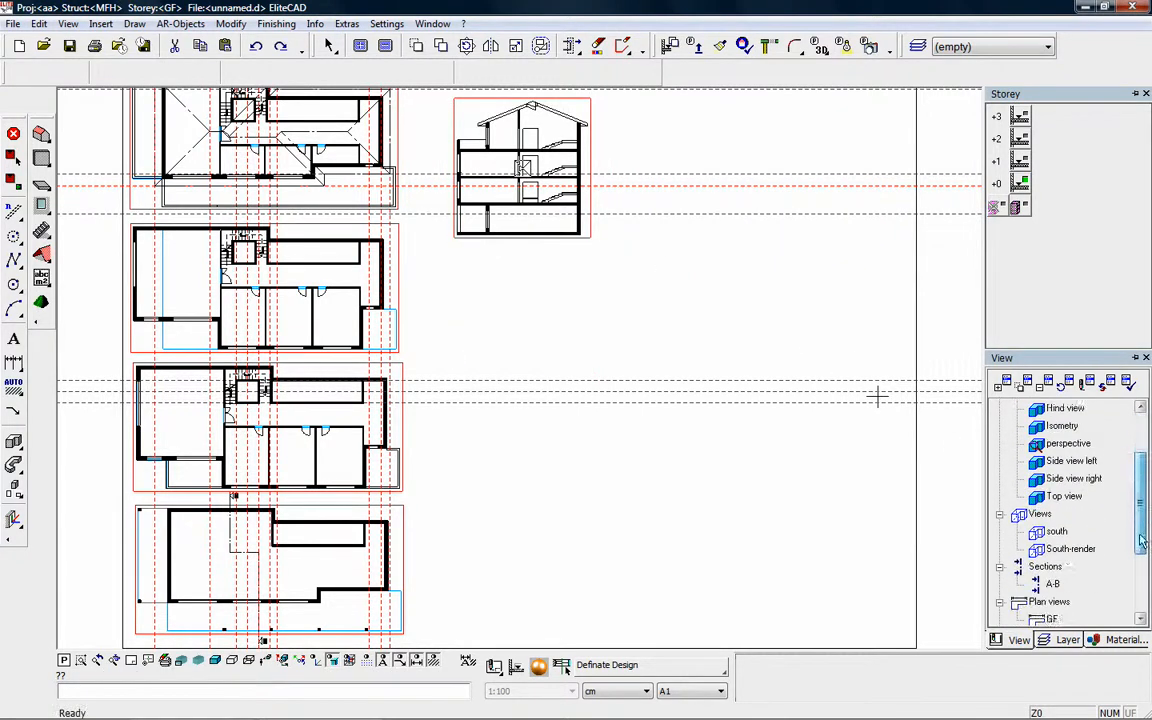
scroll(1141, 538, down, 1)
double_click(1068, 531)
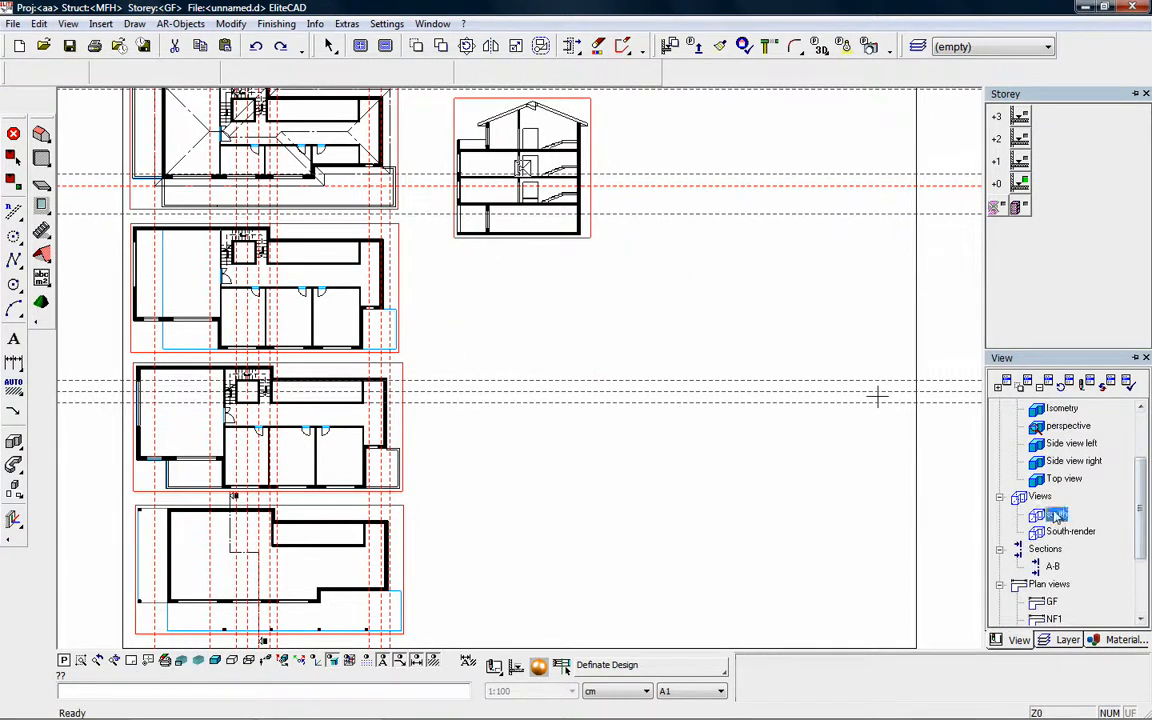
click(779, 168)
Place the South-render view on the sheet below section A-B and the rendered perspective view beneath it
scroll(1148, 505, down, 3)
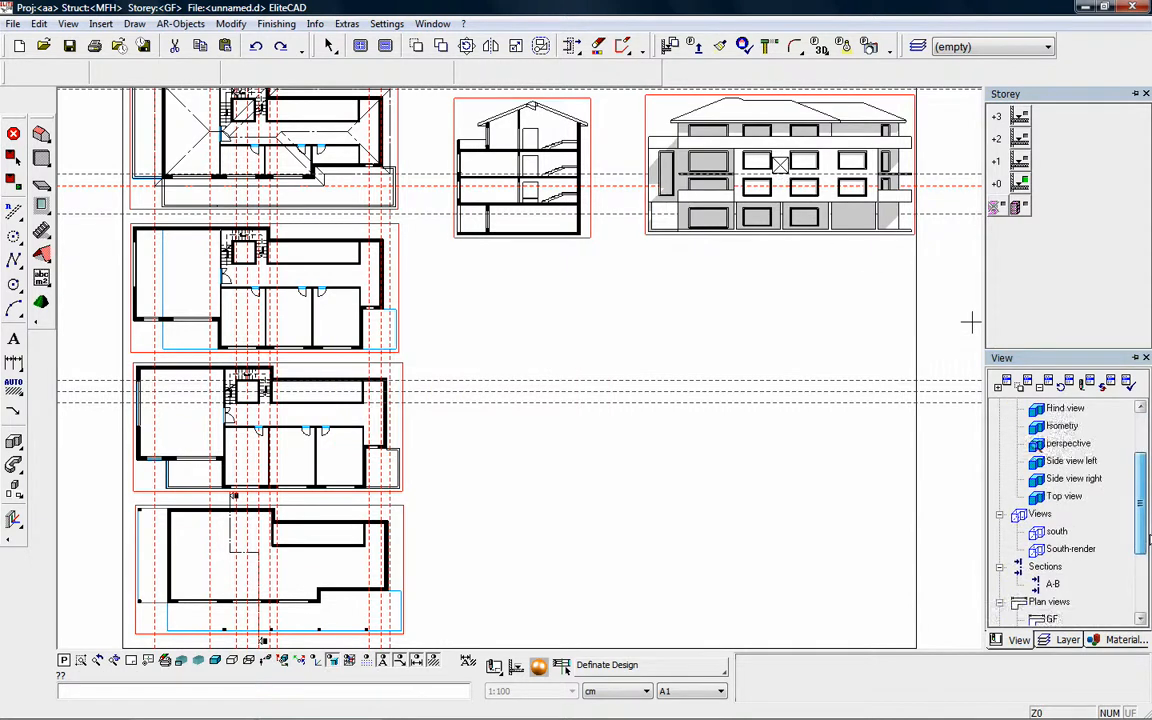
click(1075, 515)
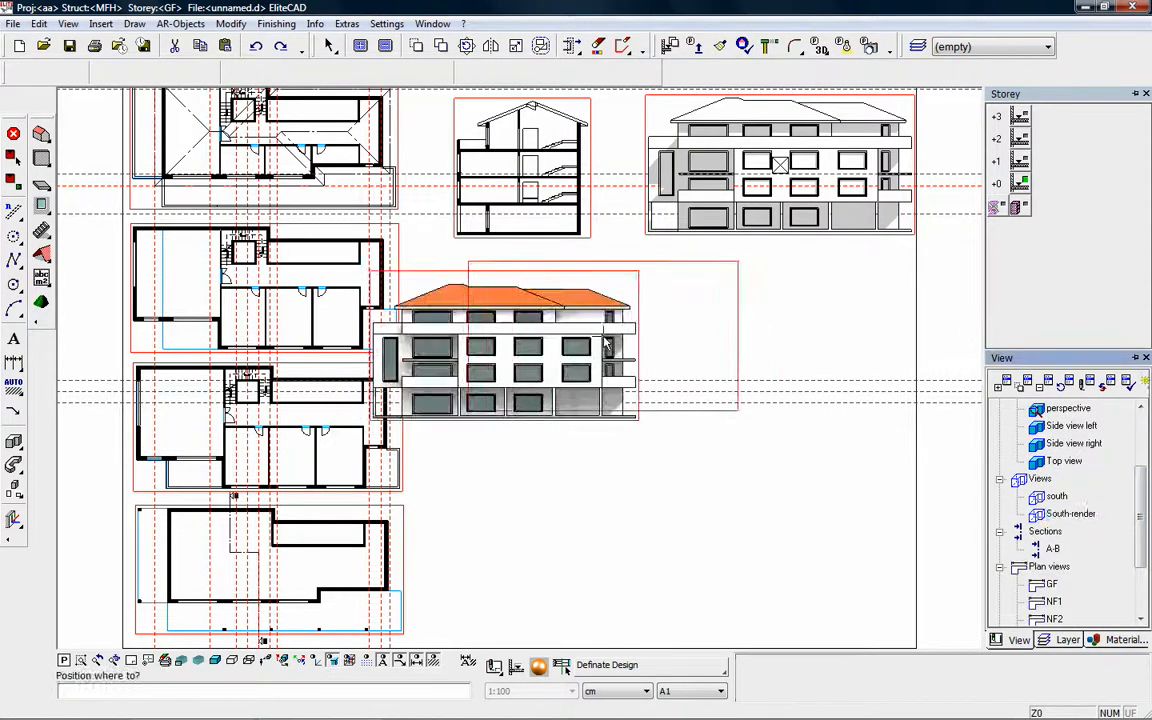
click(594, 334)
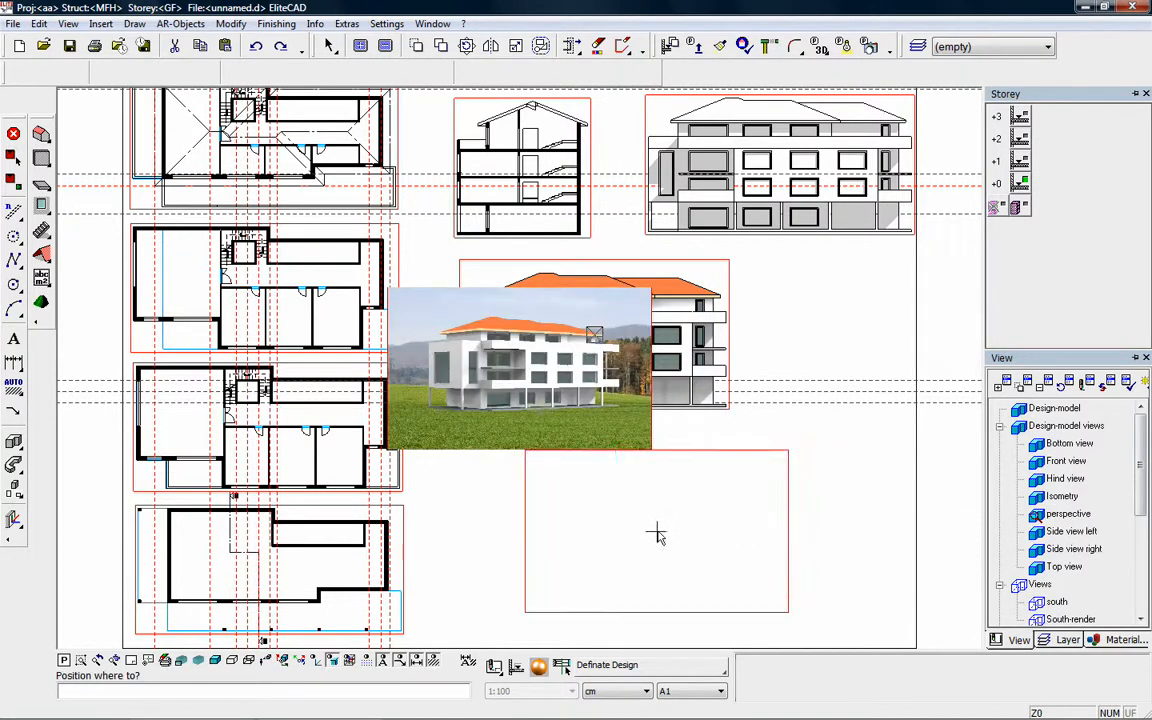
click(624, 537)
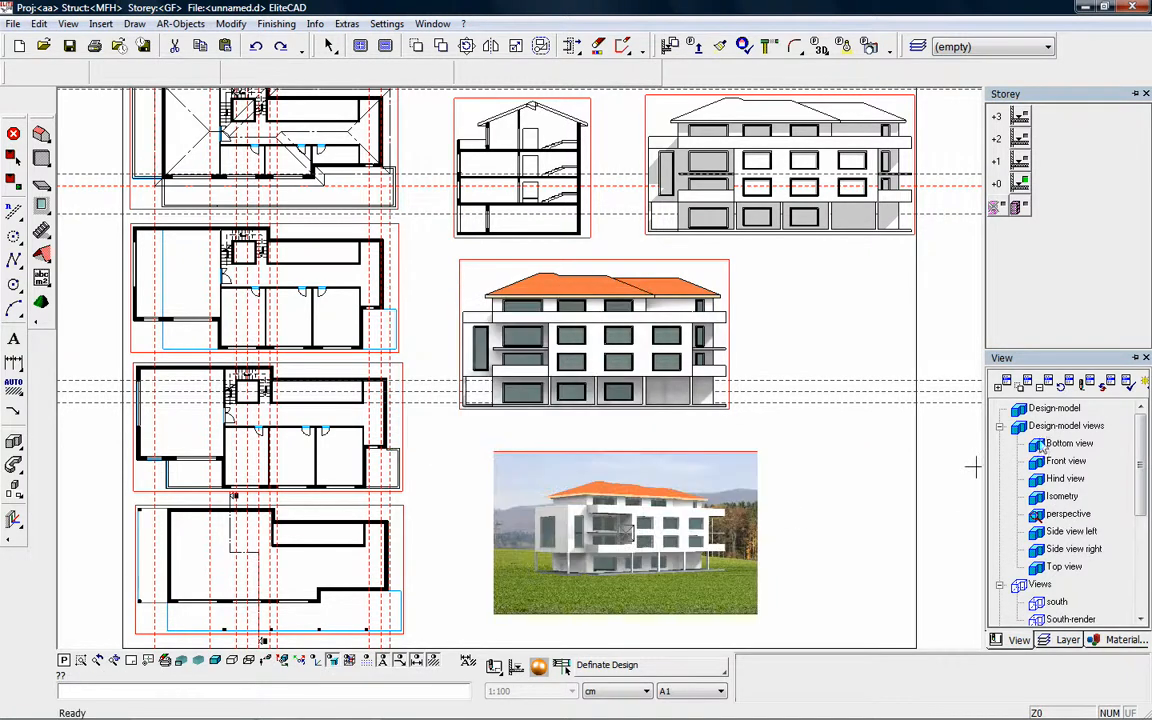
scroll(815, 408, up, 2)
scroll(627, 608, up, 1)
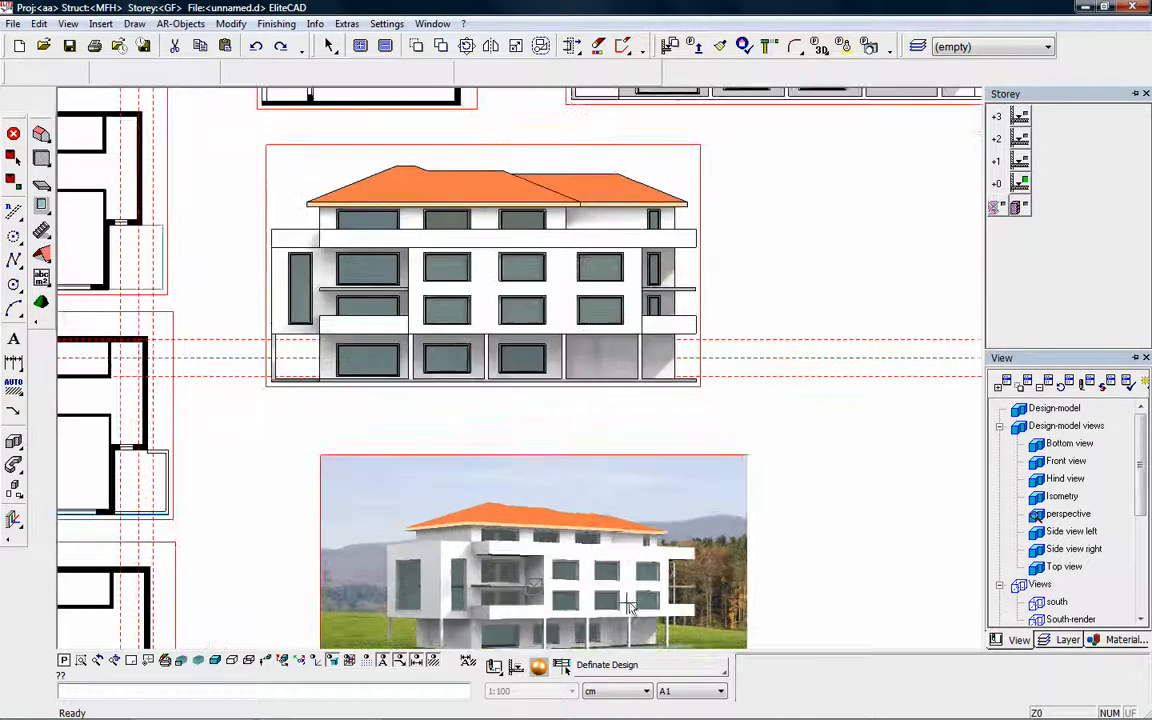
scroll(745, 457, down, 4)
Return to the design model in 3D and place tree008 from the visualisation plants/trees library beside the building's left end
double_click(1042, 409)
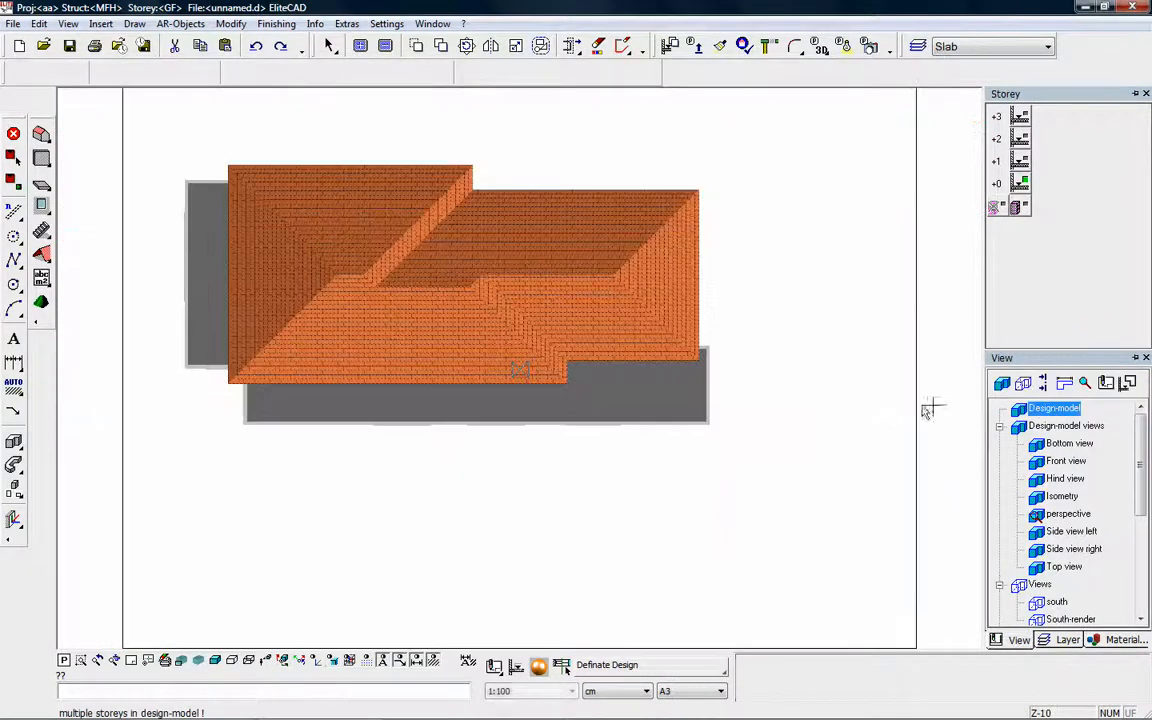
middle_drag(679, 414, 759, 461)
click(100, 23)
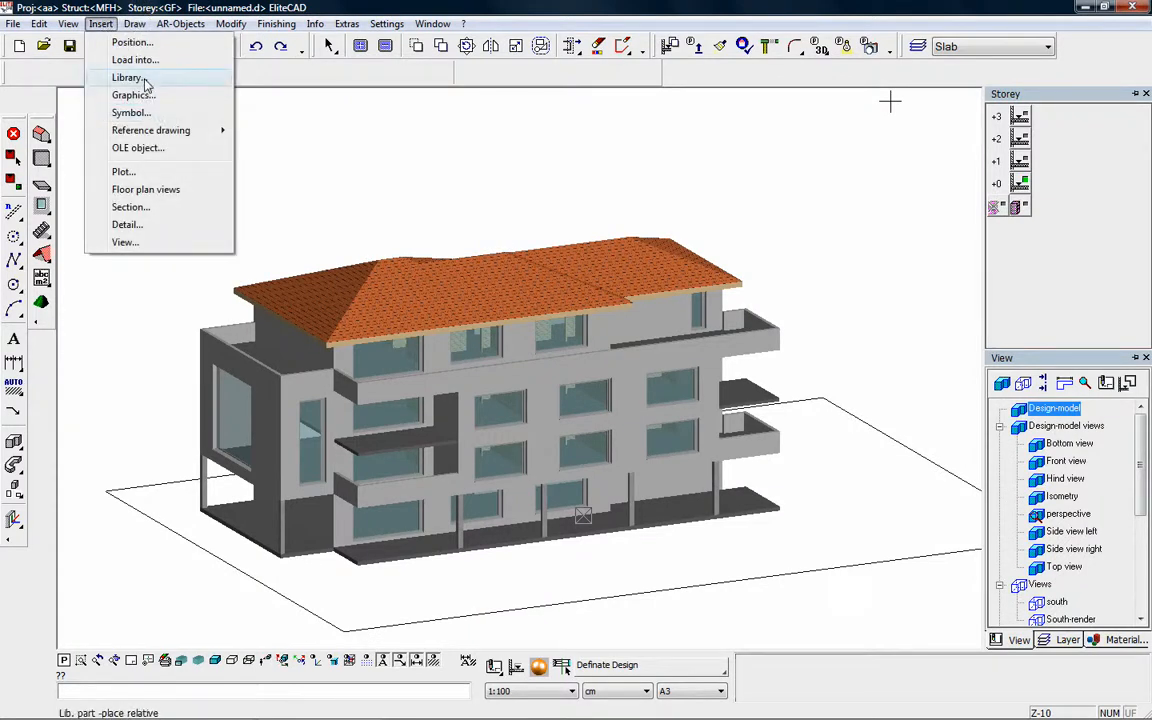
click(128, 77)
double_click(470, 508)
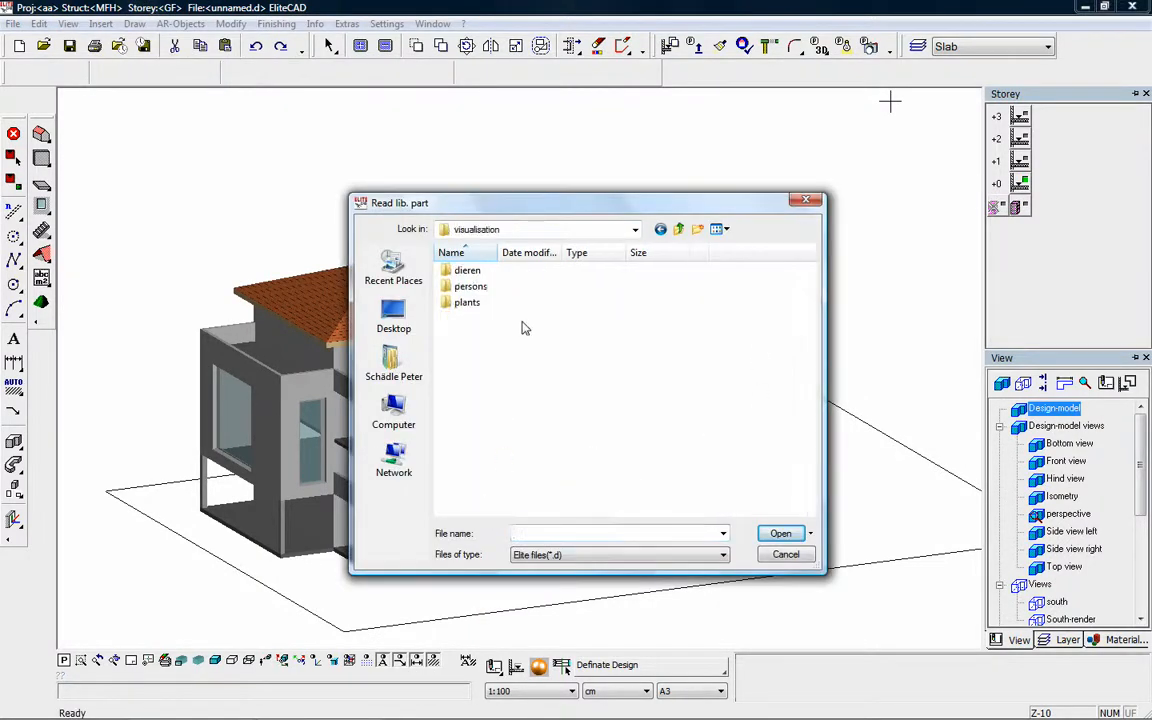
double_click(468, 303)
double_click(464, 319)
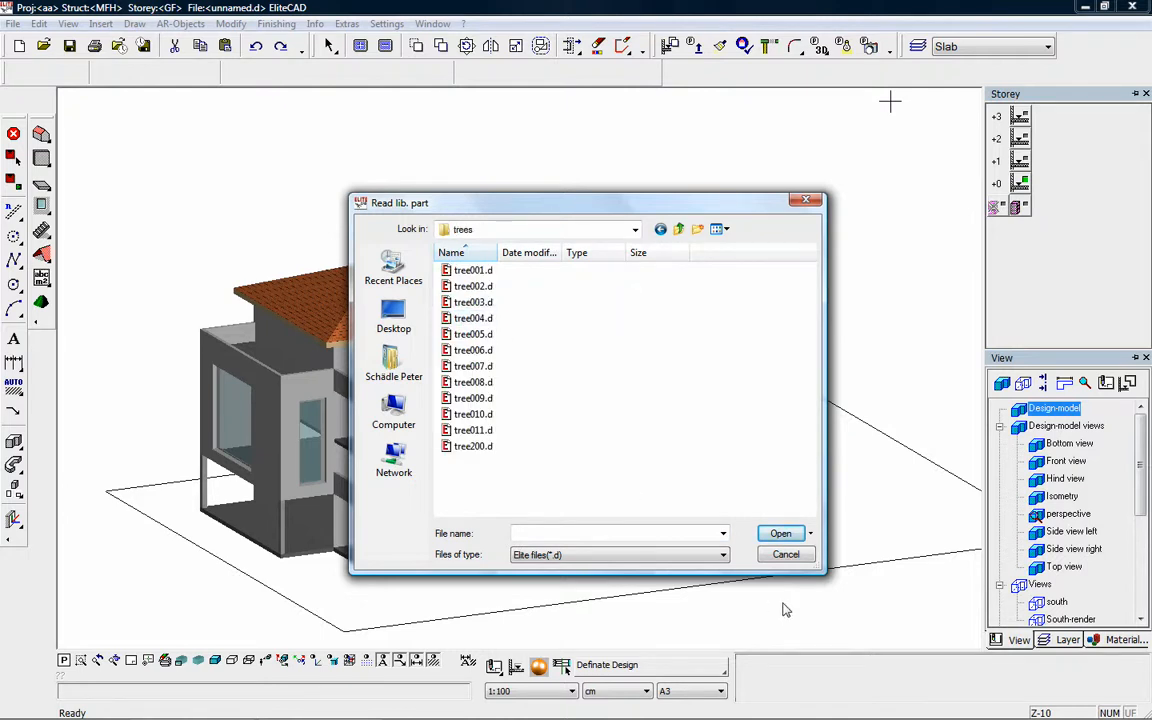
click(814, 534)
click(800, 572)
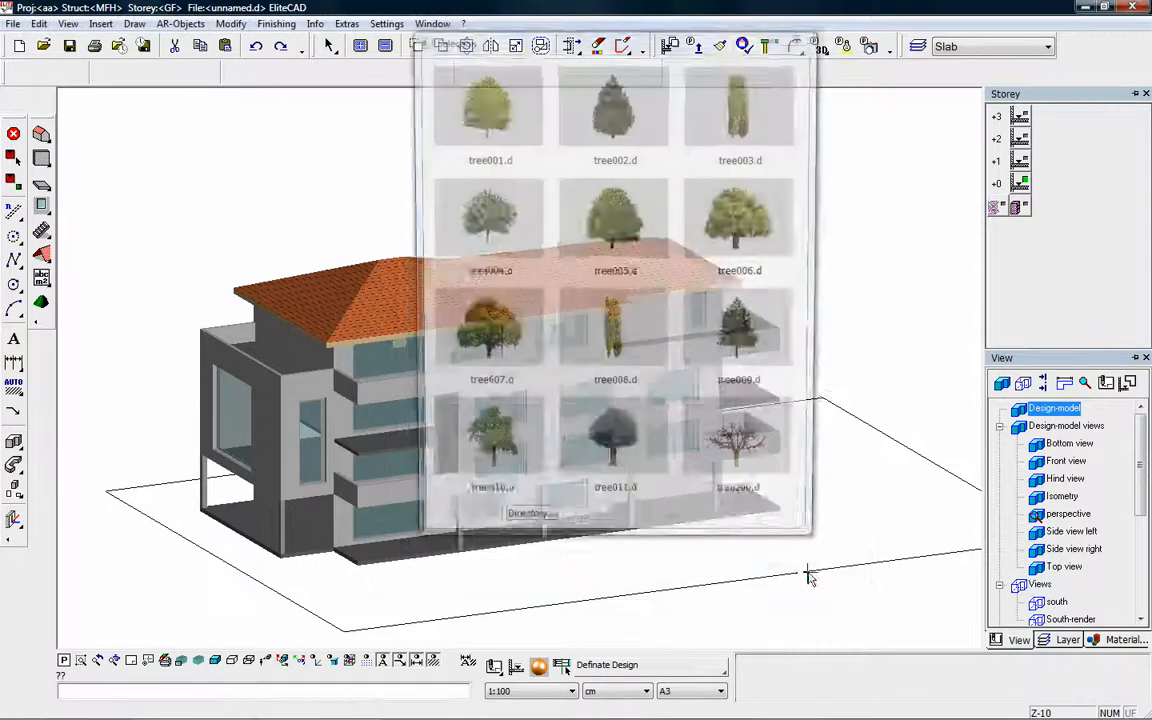
click(592, 355)
click(162, 562)
click(10, 132)
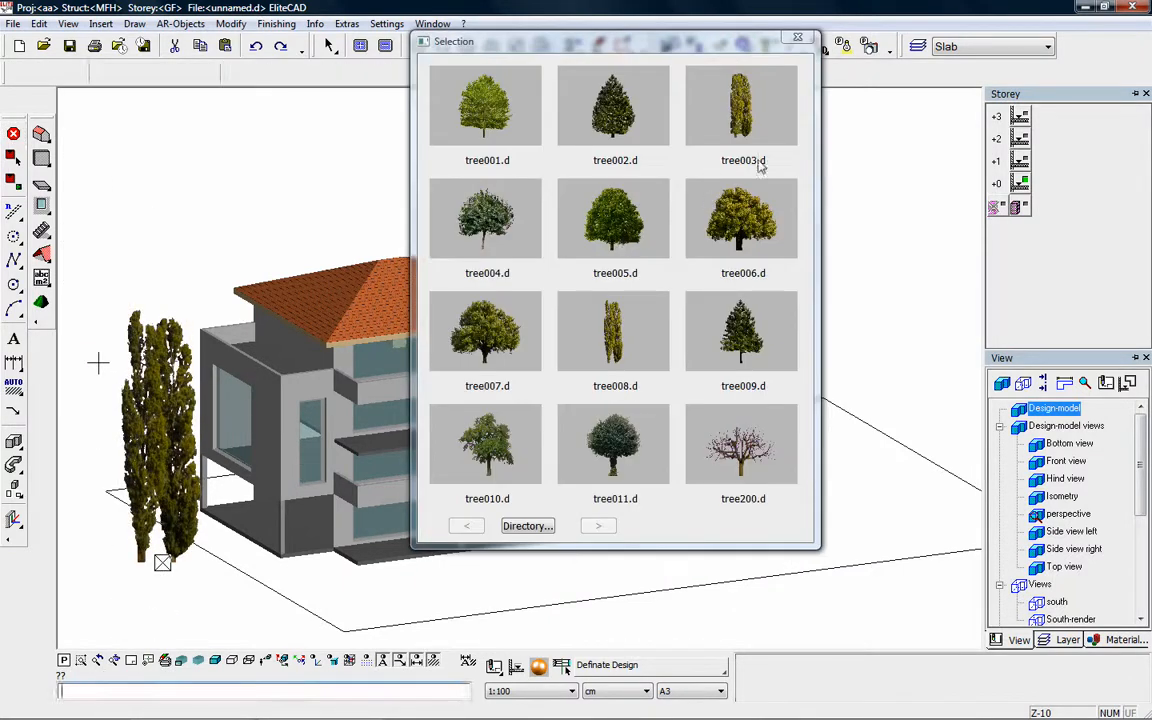
Place the conifer tree009 from the tree library beside the building's right end
click(766, 347)
click(822, 477)
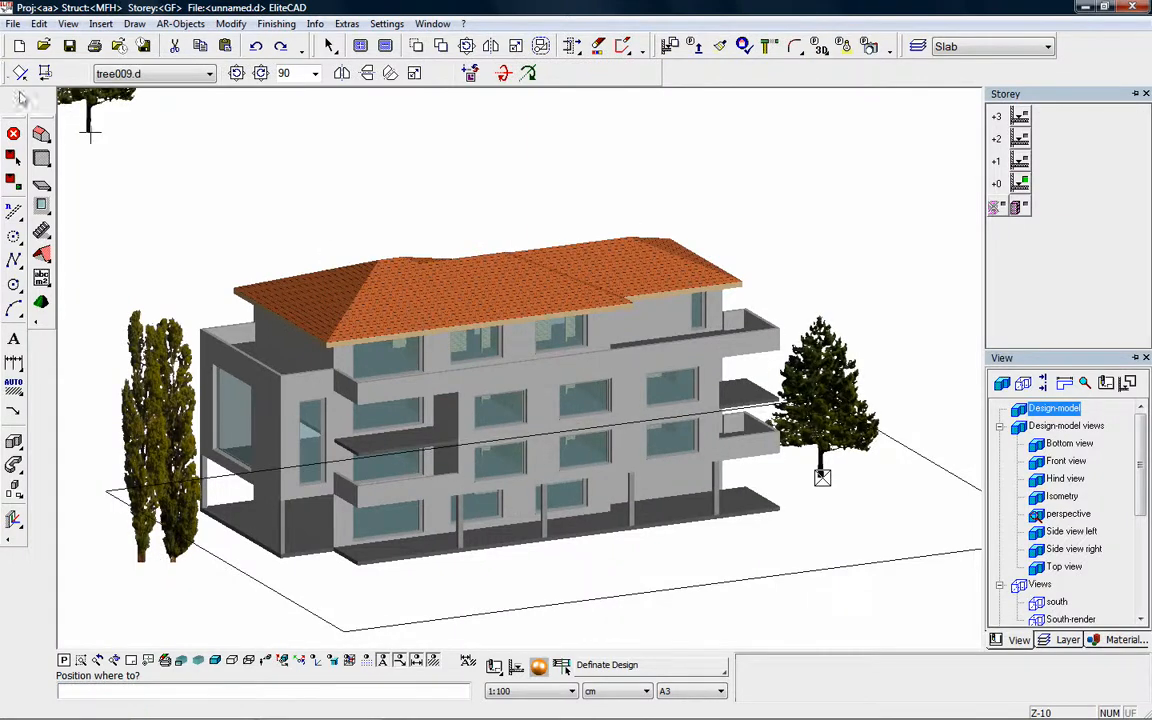
click(10, 133)
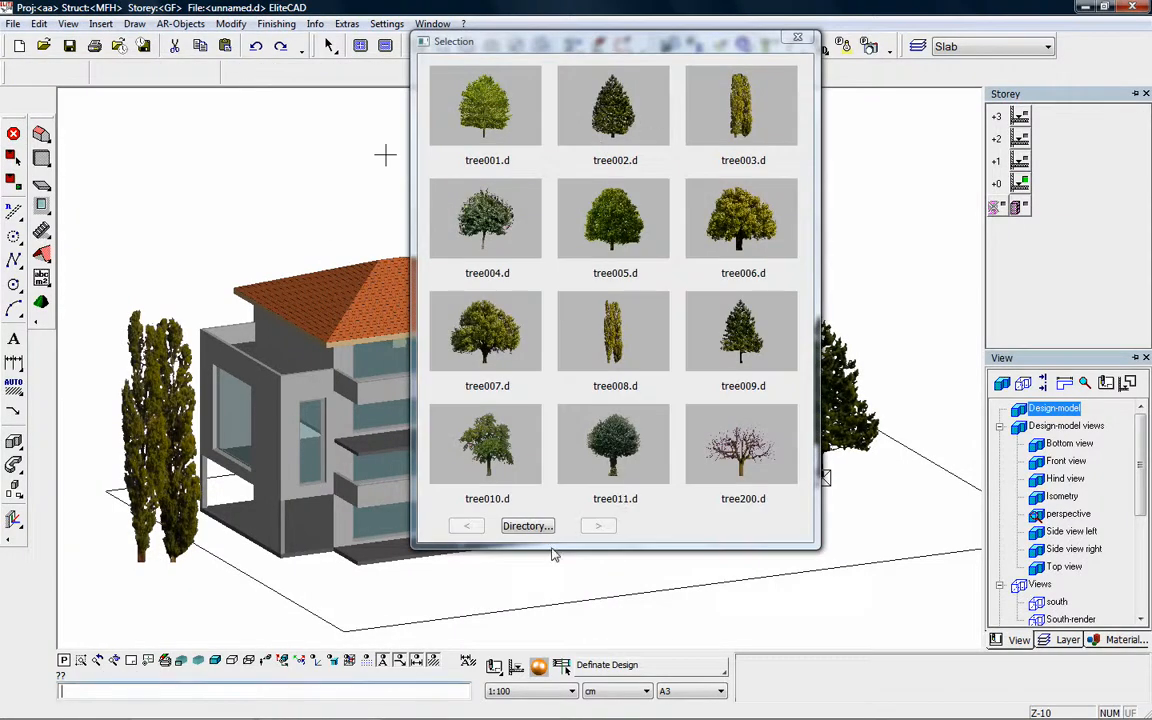
Place man010 and man008 from the persons/Men library side by side on the ground in front of the building
click(527, 525)
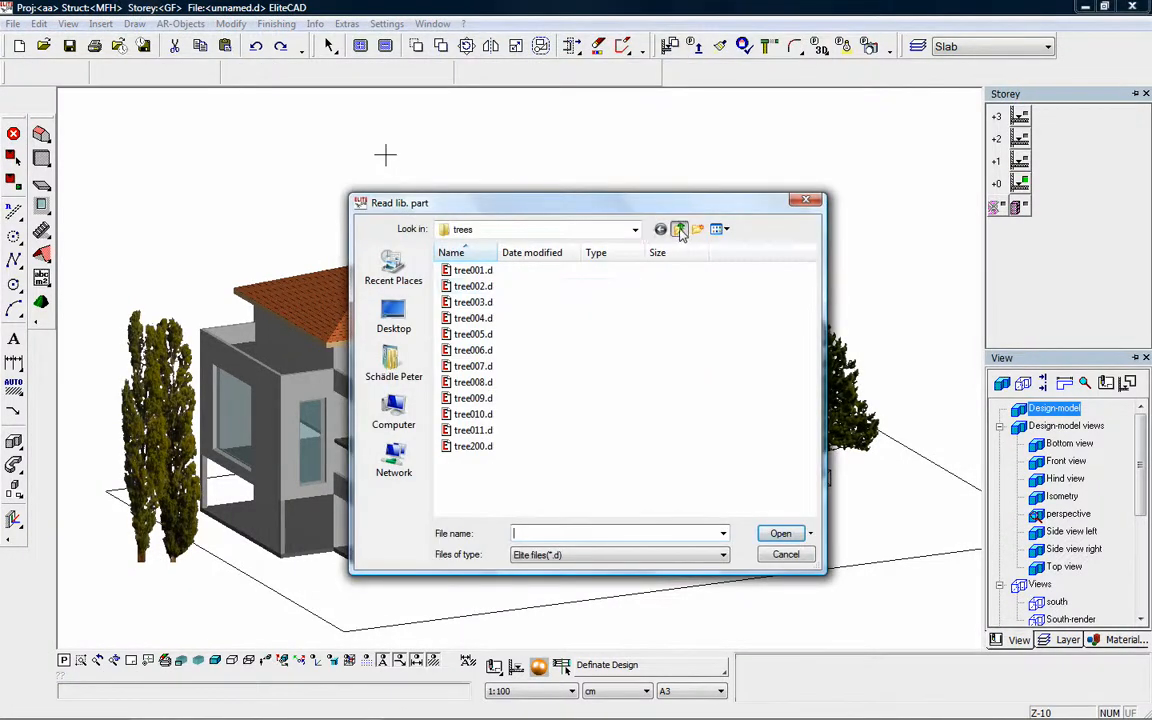
click(679, 230)
double_click(510, 287)
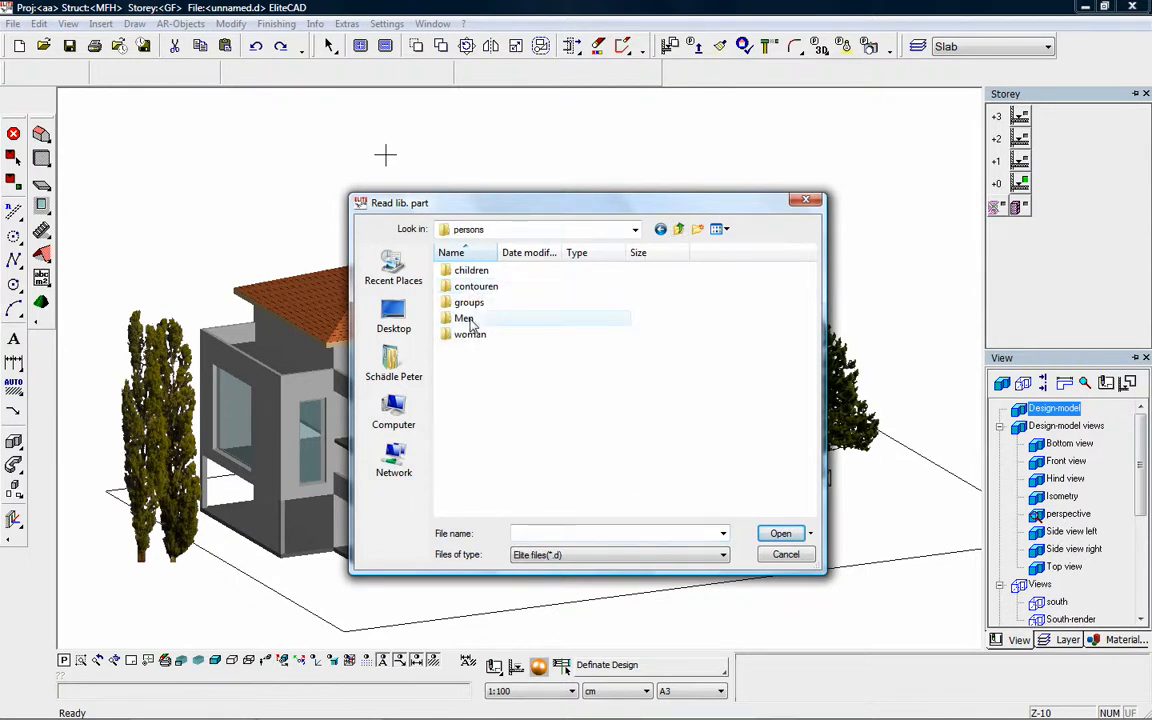
double_click(464, 318)
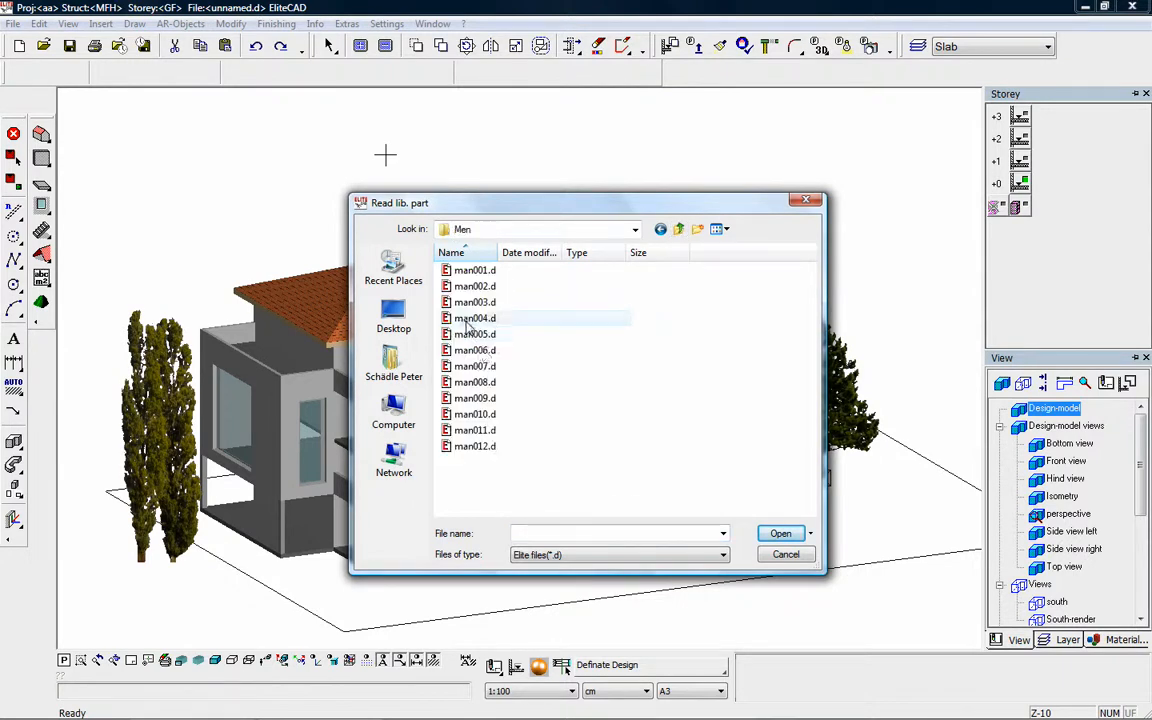
click(811, 534)
click(801, 571)
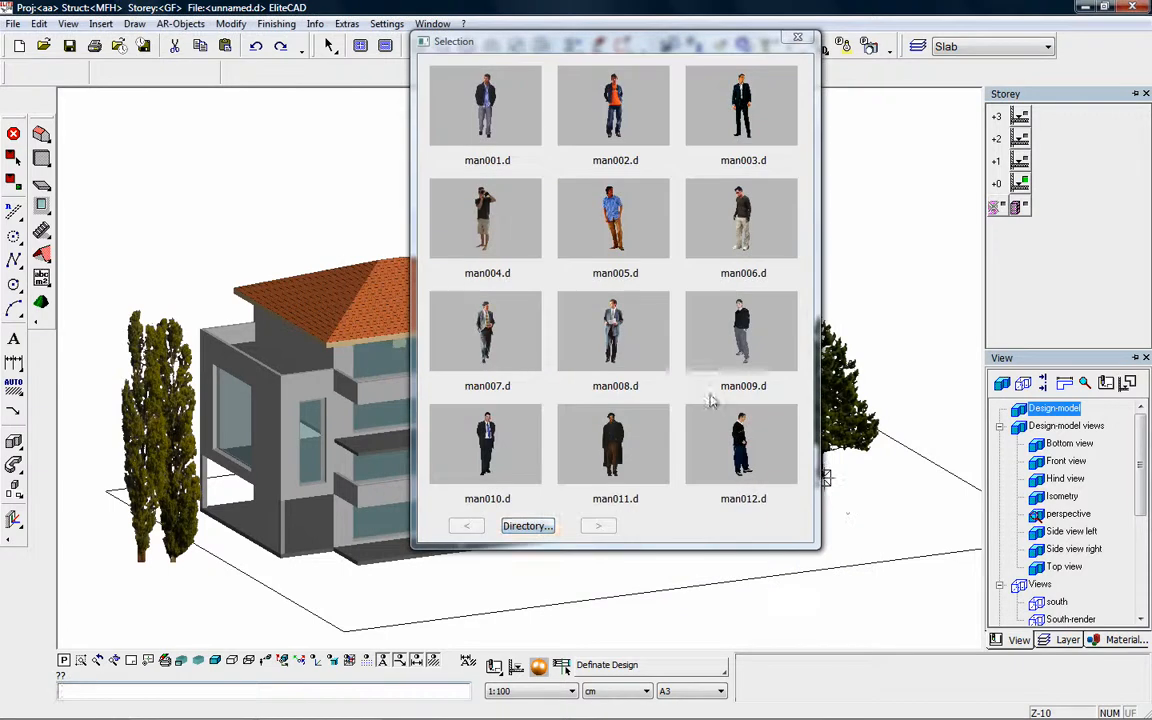
click(503, 452)
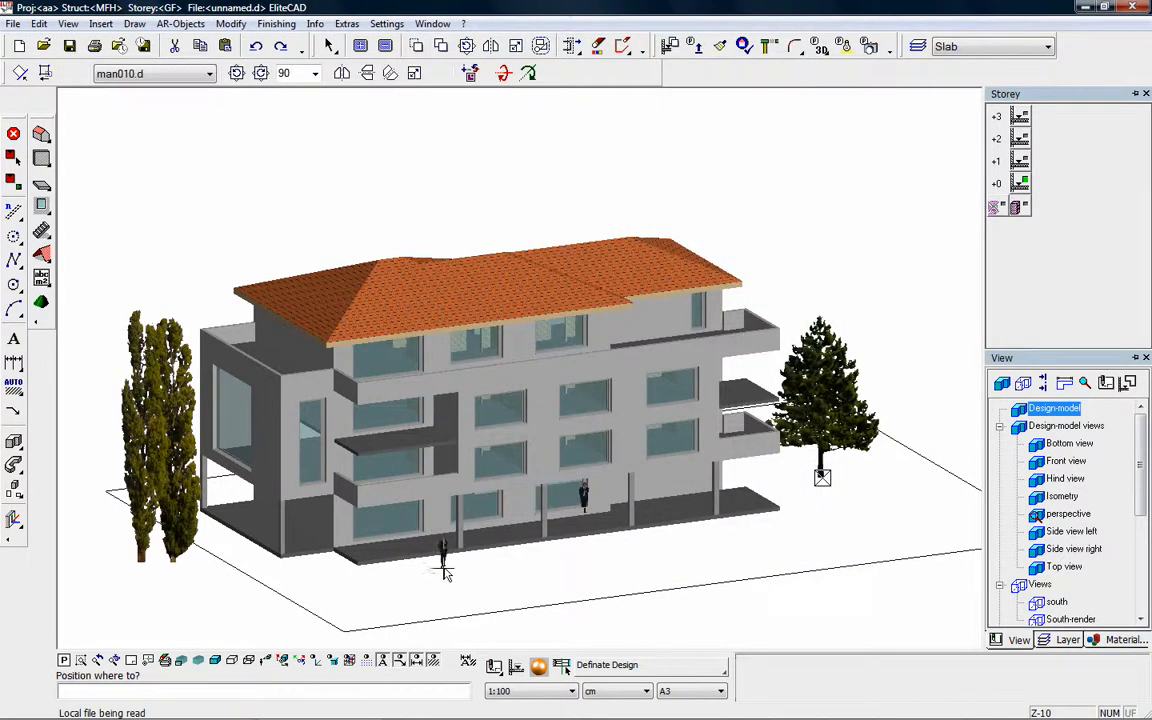
click(13, 134)
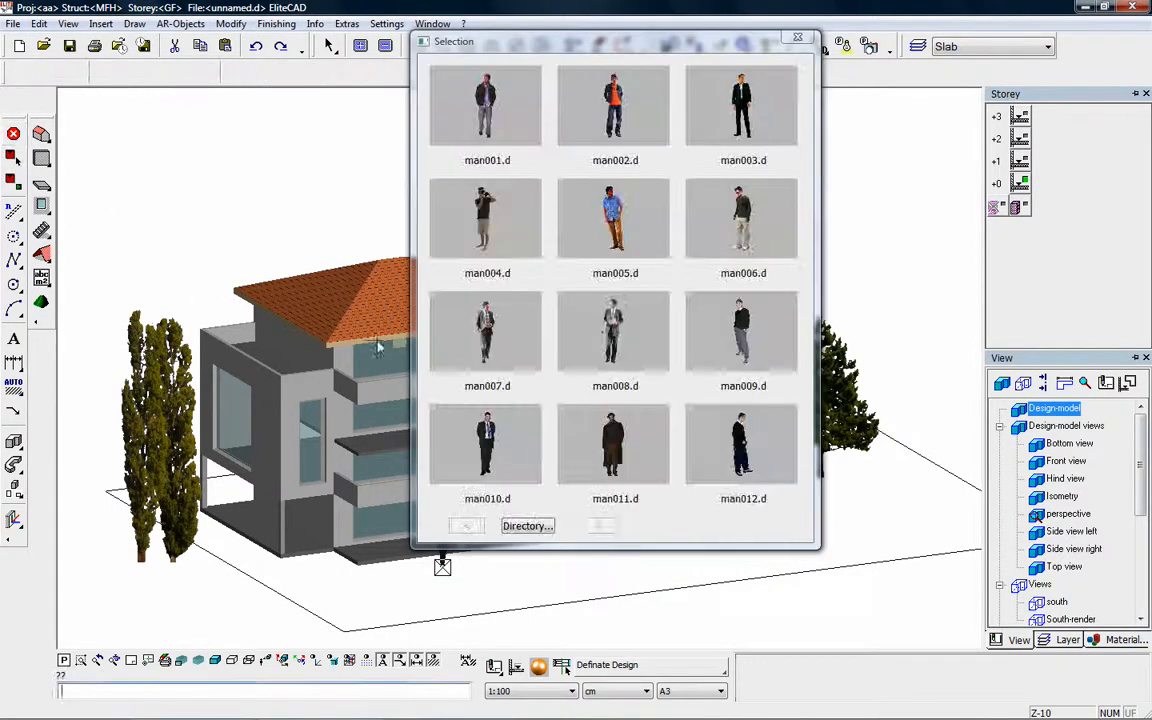
click(605, 340)
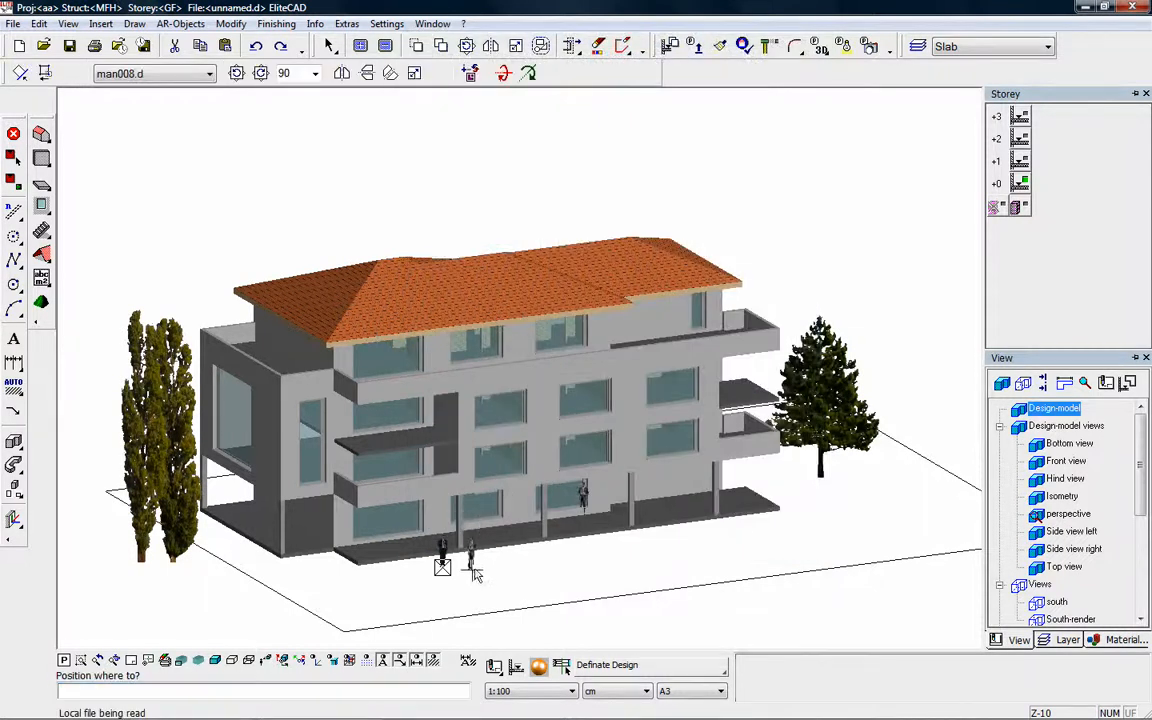
click(13, 134)
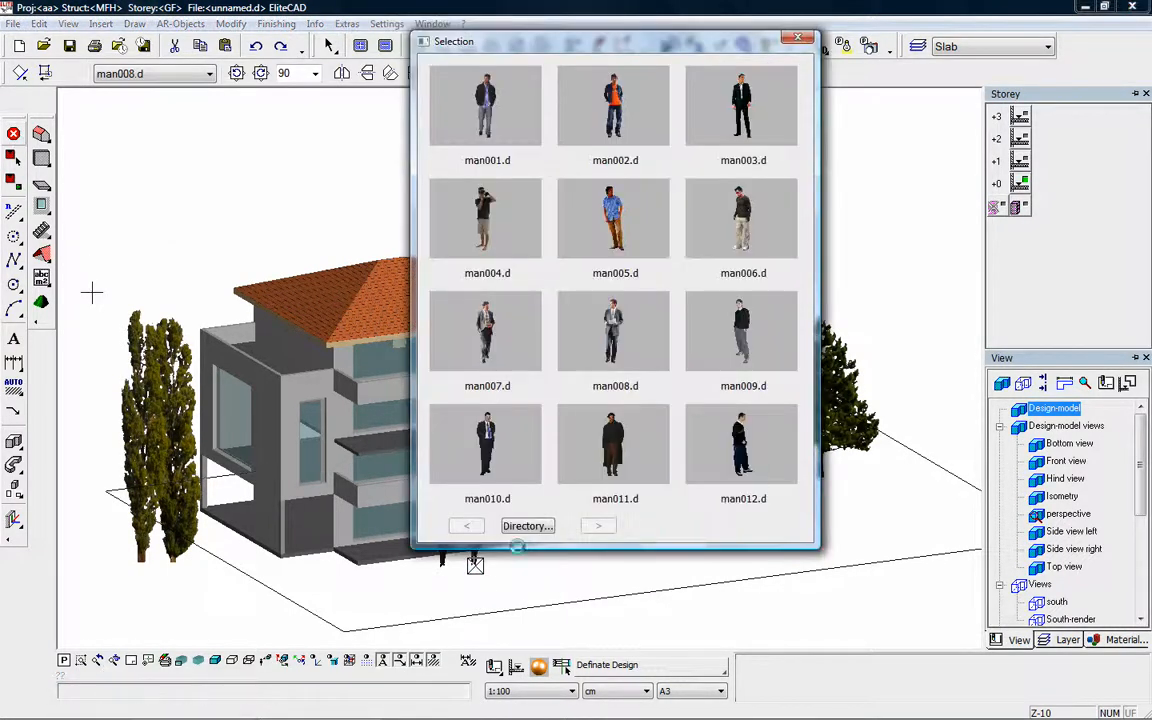
Place woman008 from the persons/woman library beside the two men in front of the building
click(528, 526)
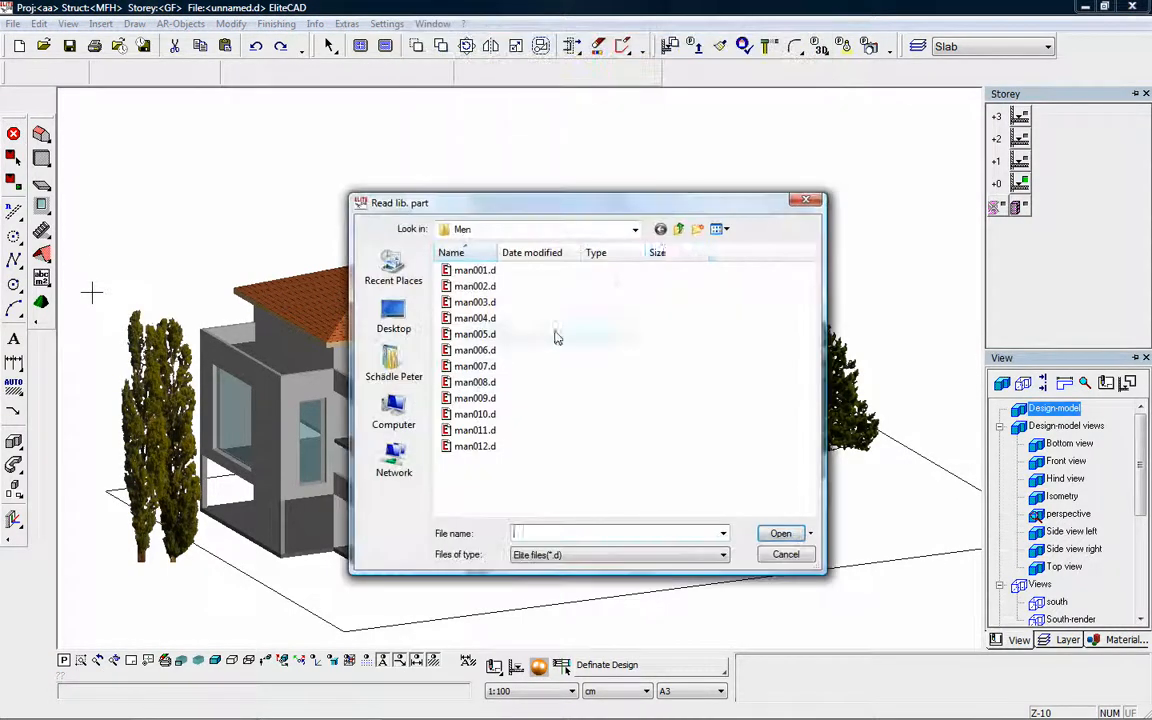
click(678, 229)
double_click(484, 338)
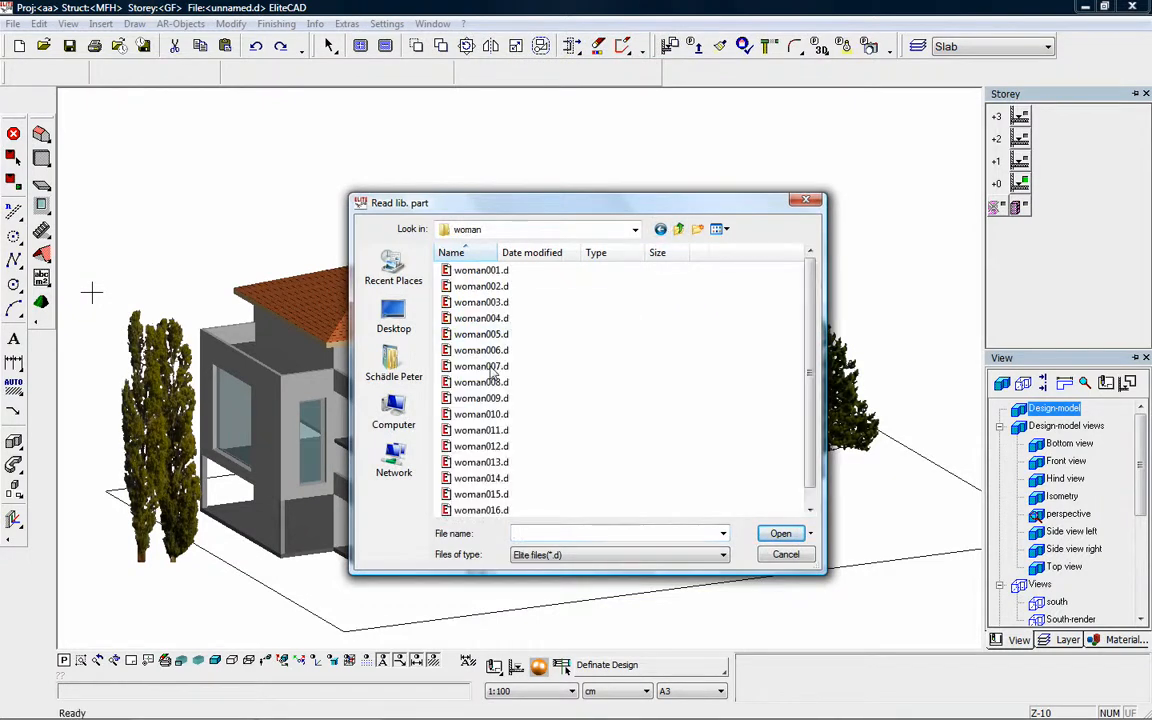
click(812, 534)
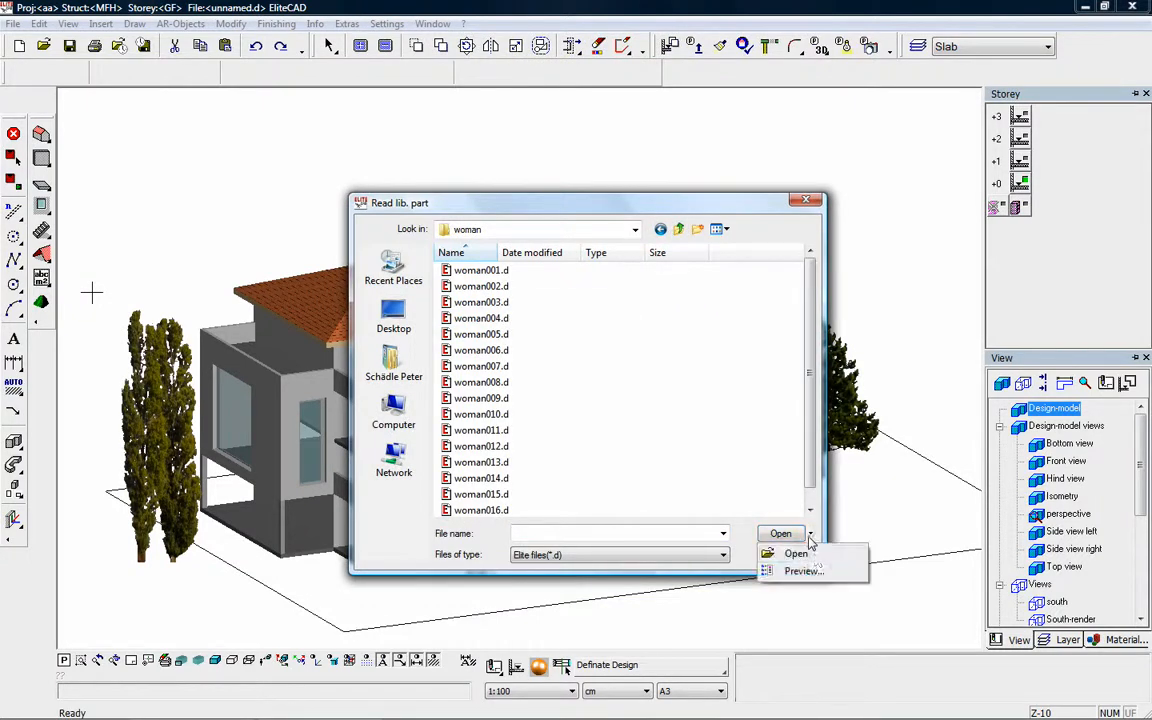
click(800, 573)
click(590, 317)
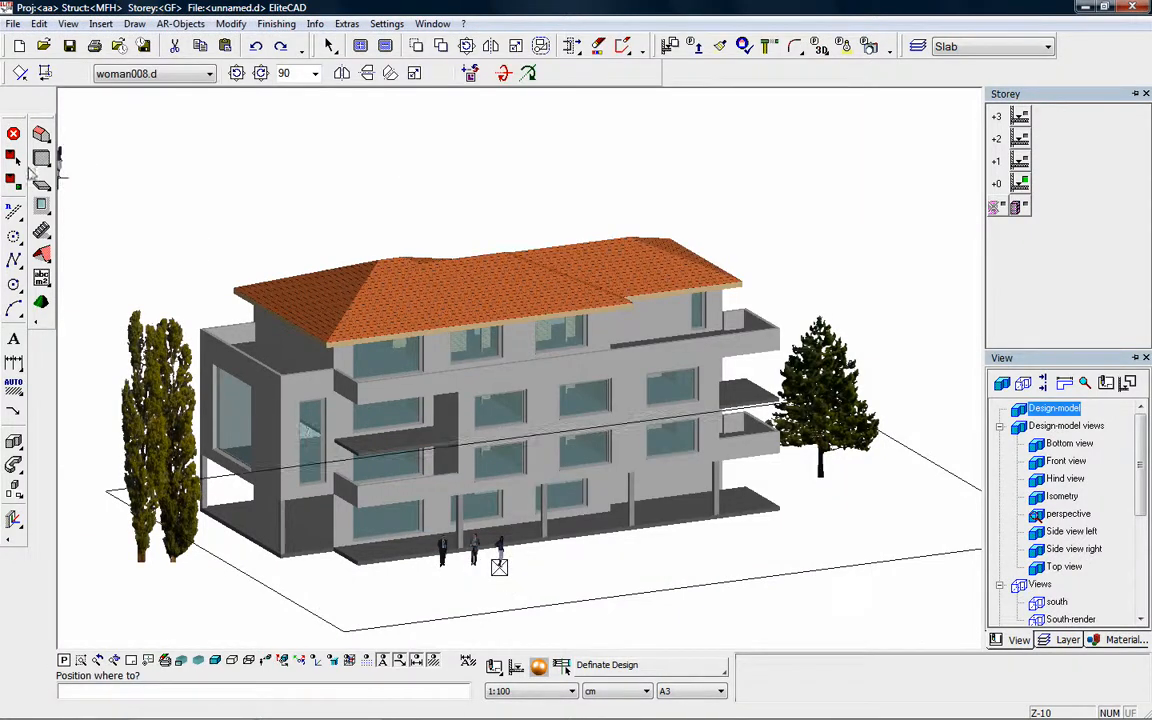
click(13, 133)
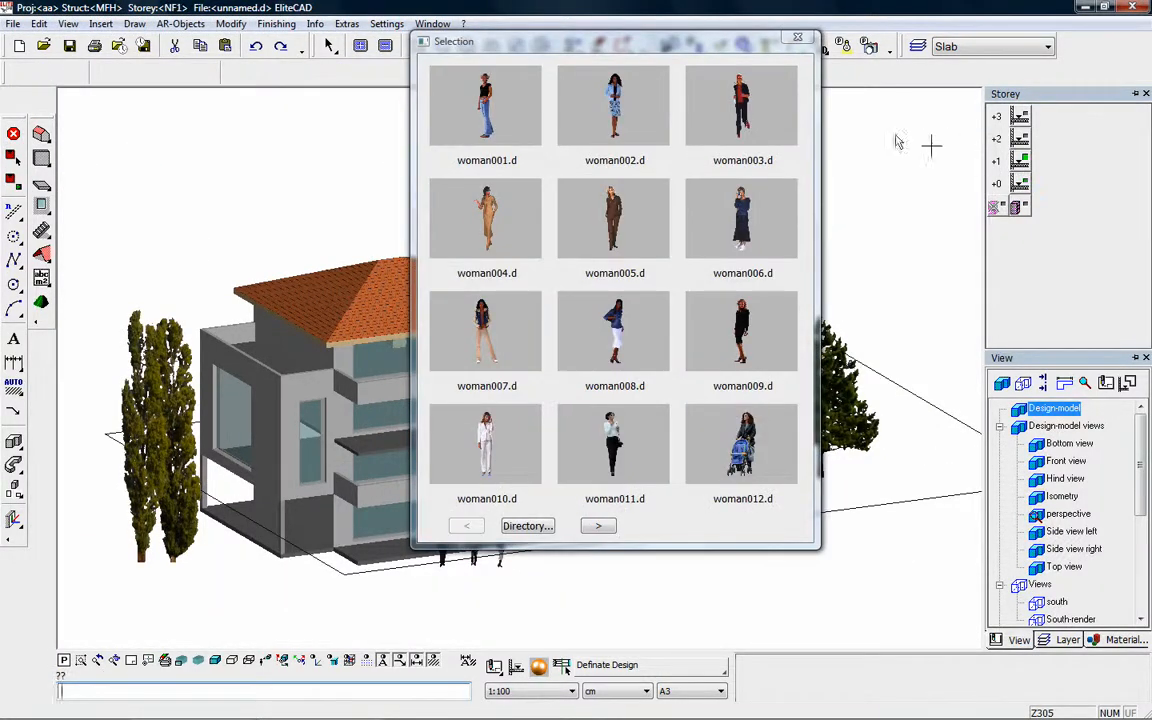
Place woman002 on the front balcony of storey NF1 and close the library selection
click(618, 123)
scroll(393, 490, up, 2)
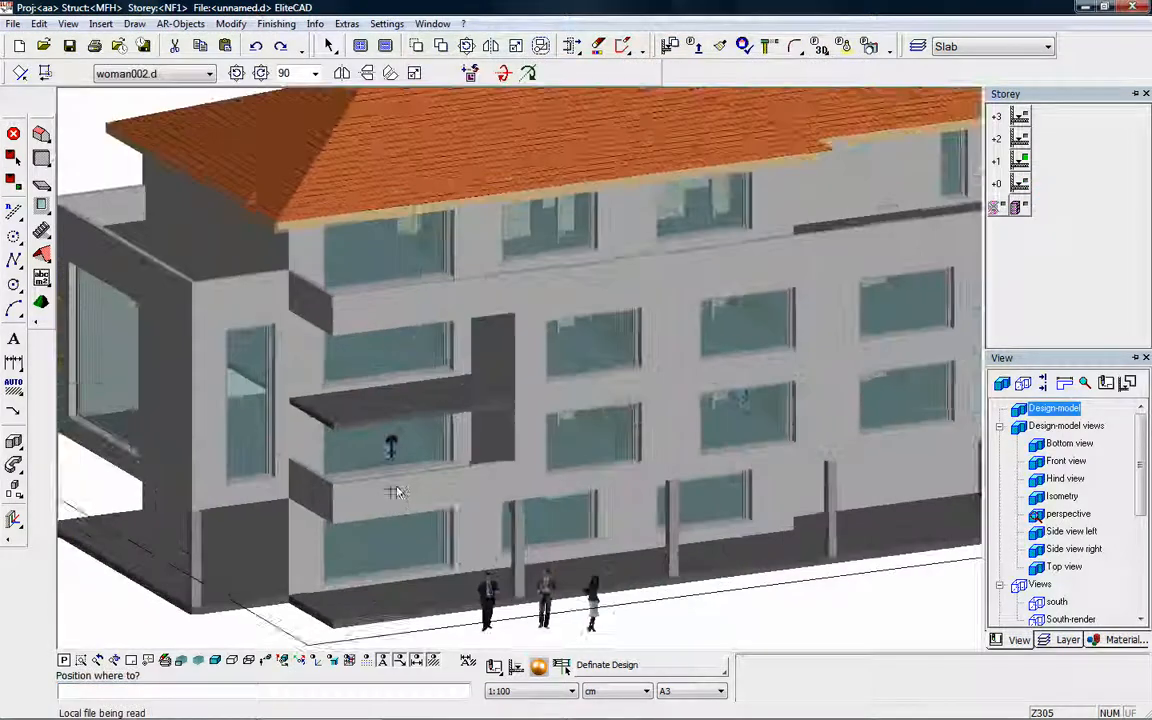
click(393, 497)
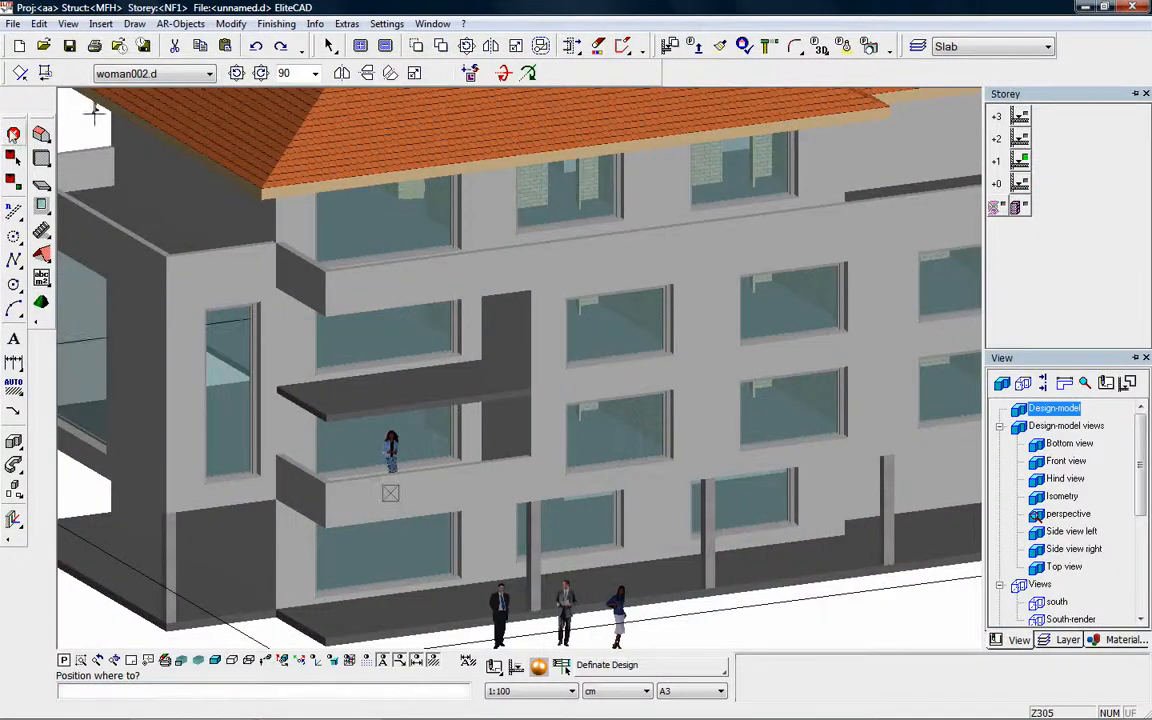
click(12, 134)
click(798, 38)
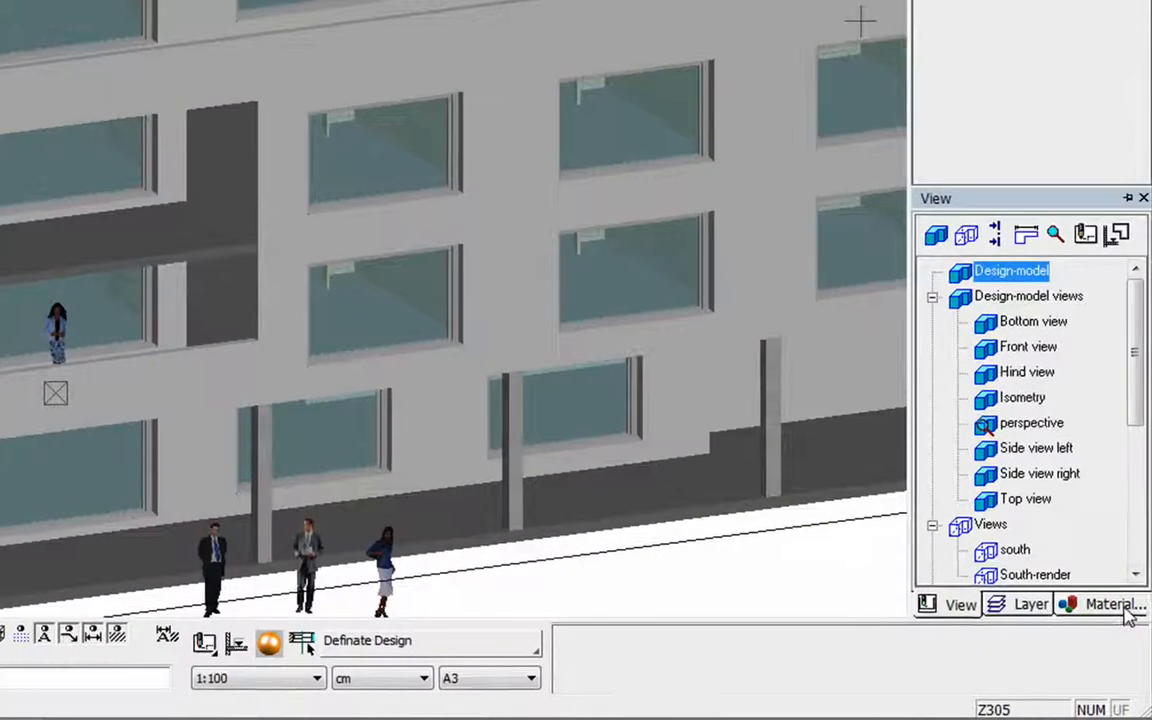
Browse the material library to the Stone/Masonry/Further folder
click(1128, 617)
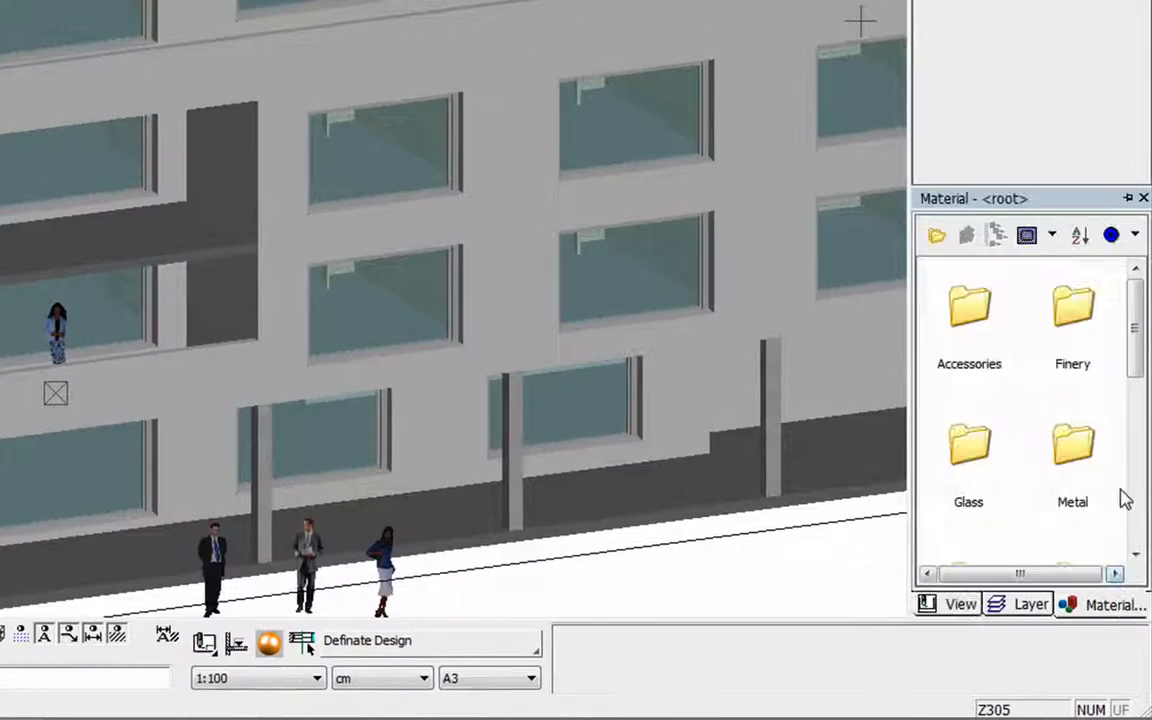
drag(1135, 285, 1139, 440)
double_click(1085, 370)
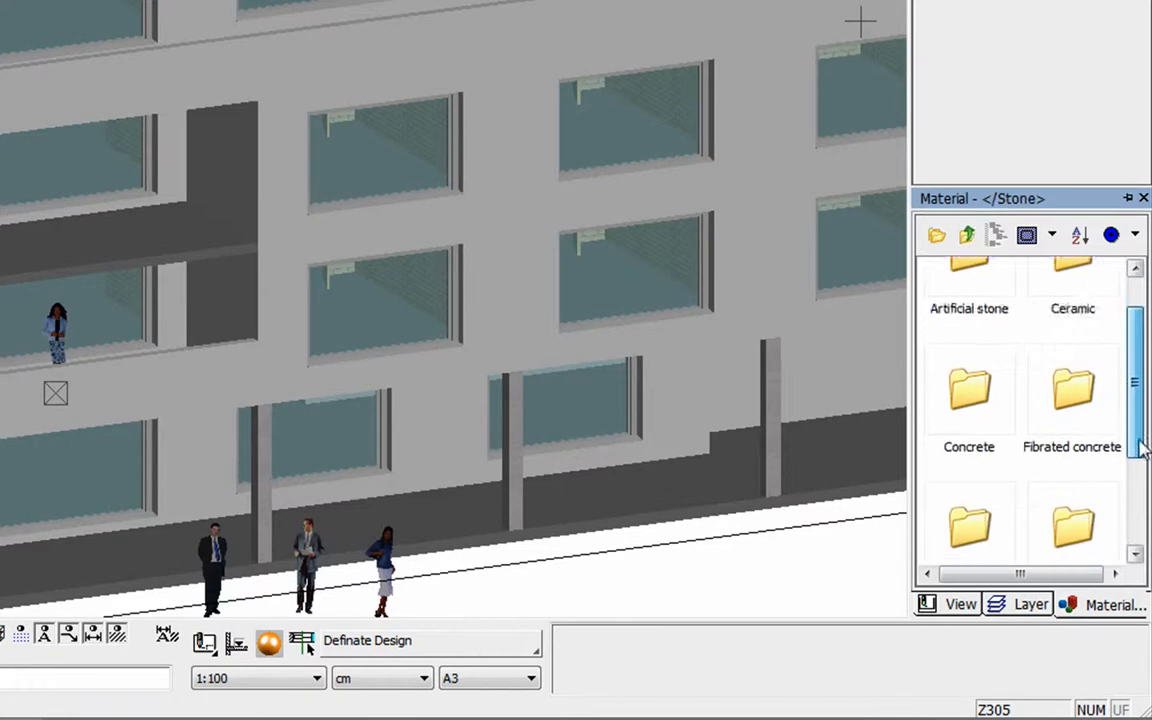
scroll(1000, 400, down, 3)
click(983, 427)
double_click(983, 427)
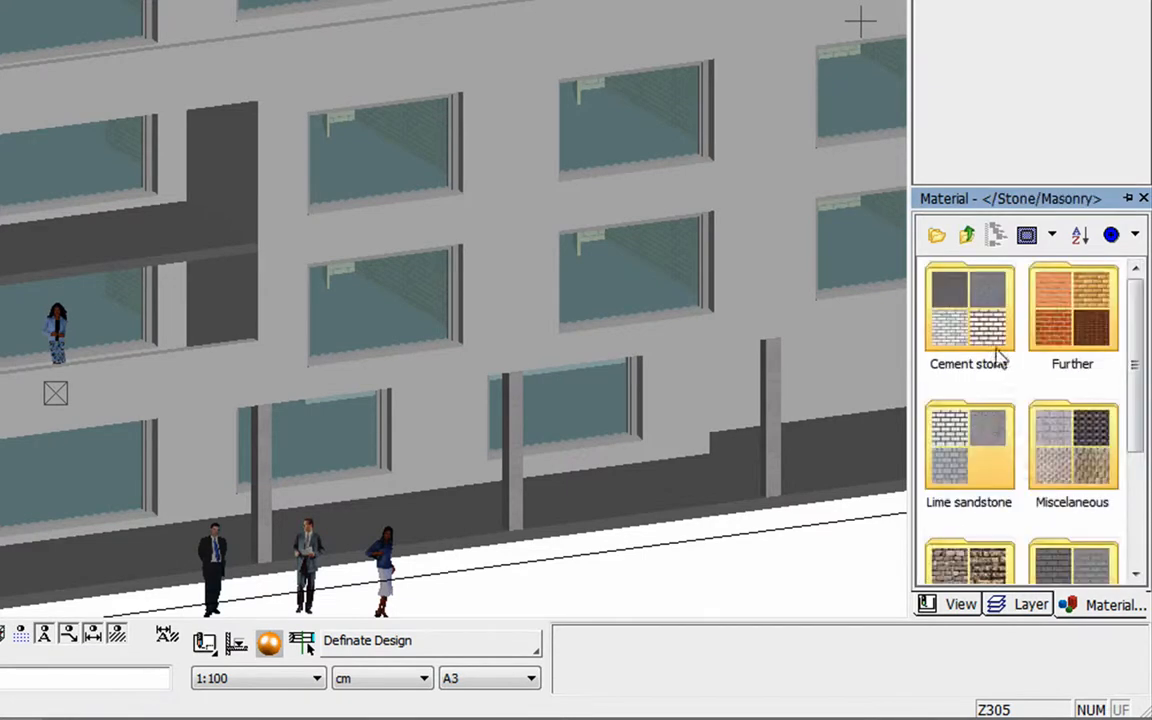
double_click(1072, 340)
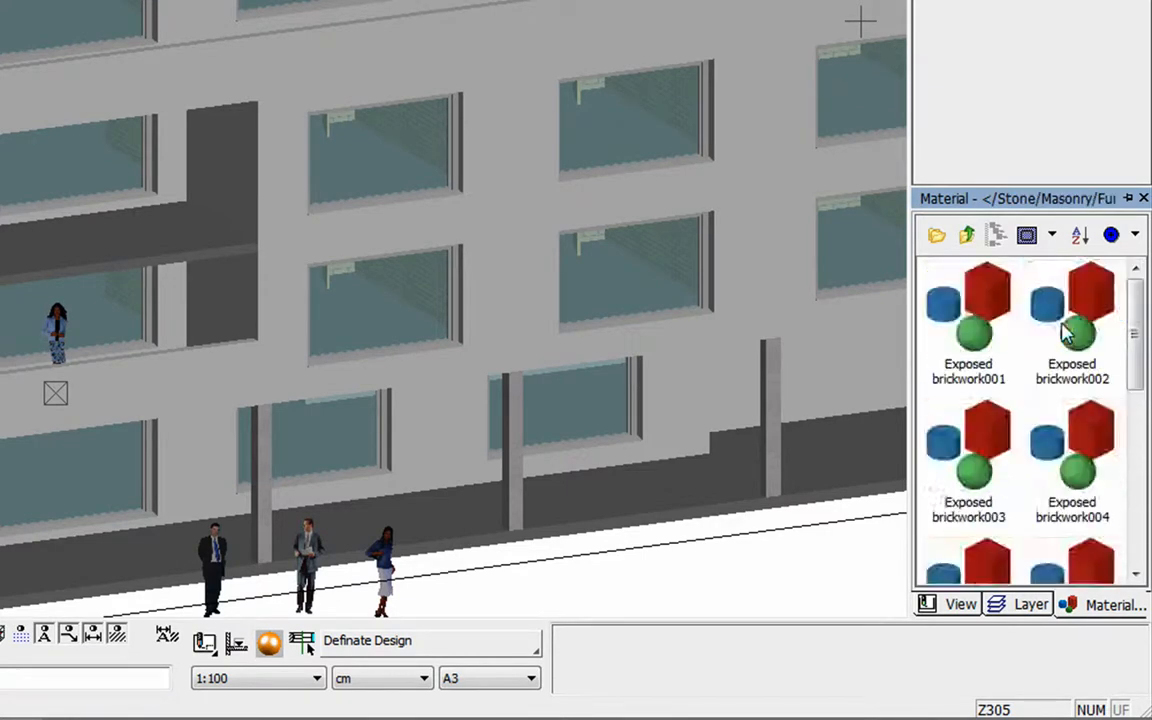
Show the materials as texture previews and apply Exposed brickwork001 to the building's outer walls
click(1114, 238)
click(977, 340)
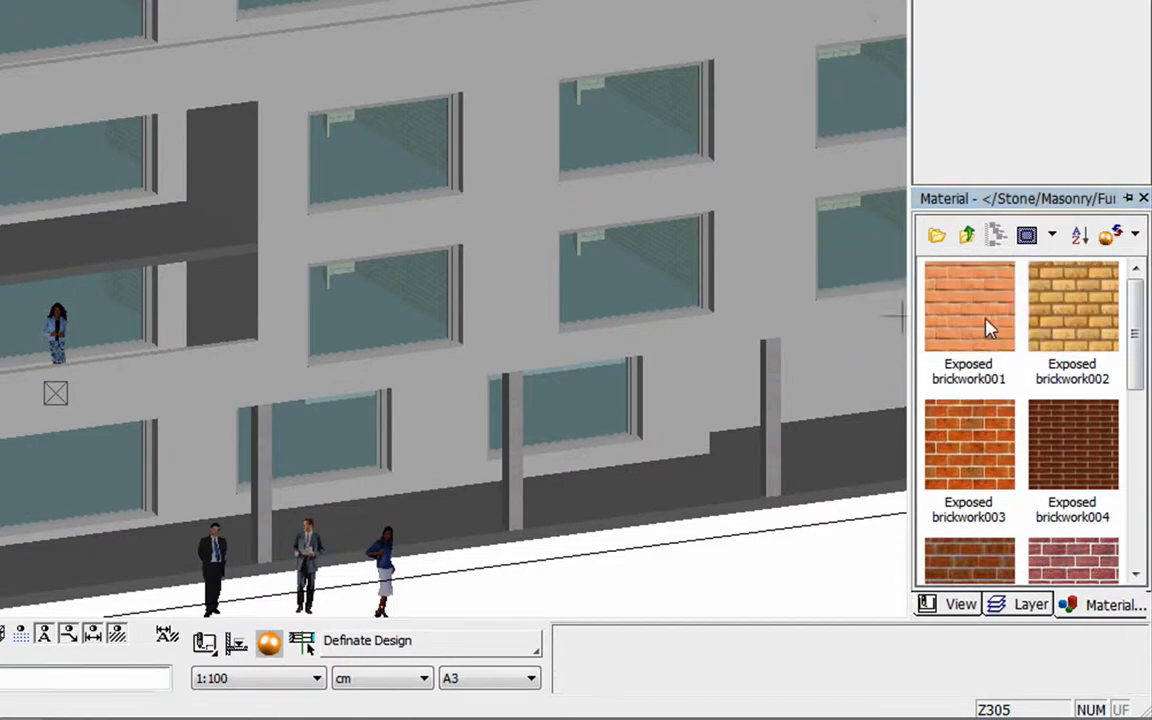
click(873, 360)
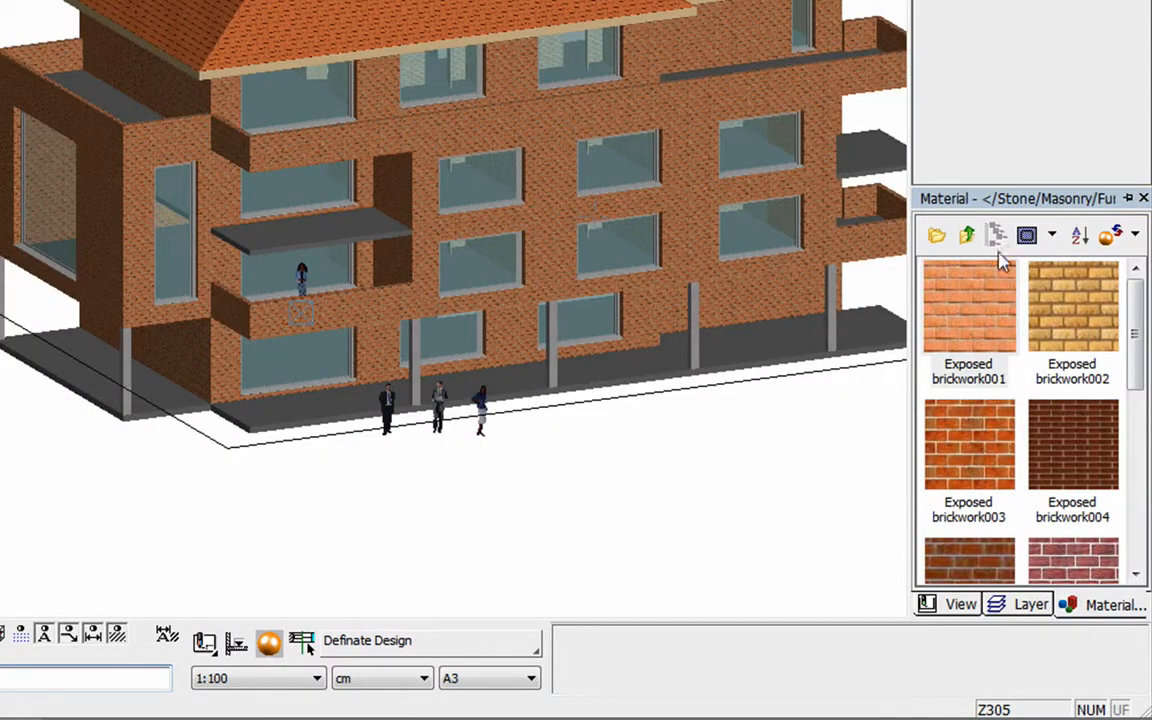
Apply a dark grey material from the Stone/Artificial stone folder to the building's roof
click(967, 238)
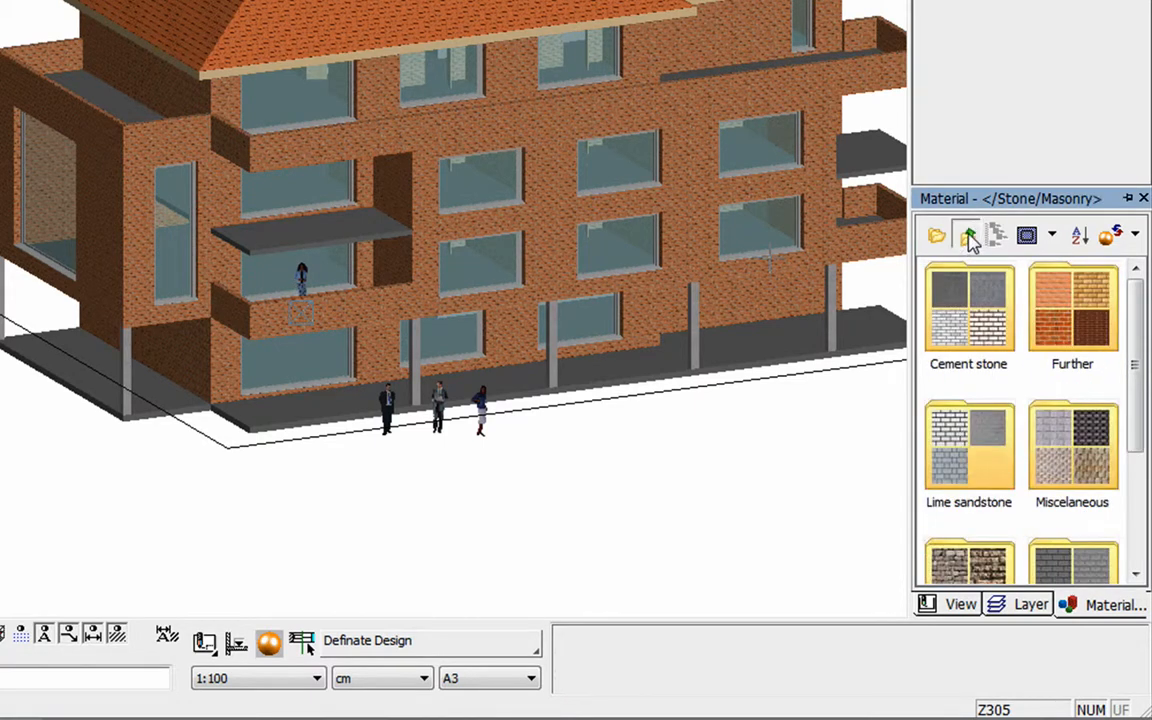
click(970, 240)
double_click(967, 309)
double_click(985, 322)
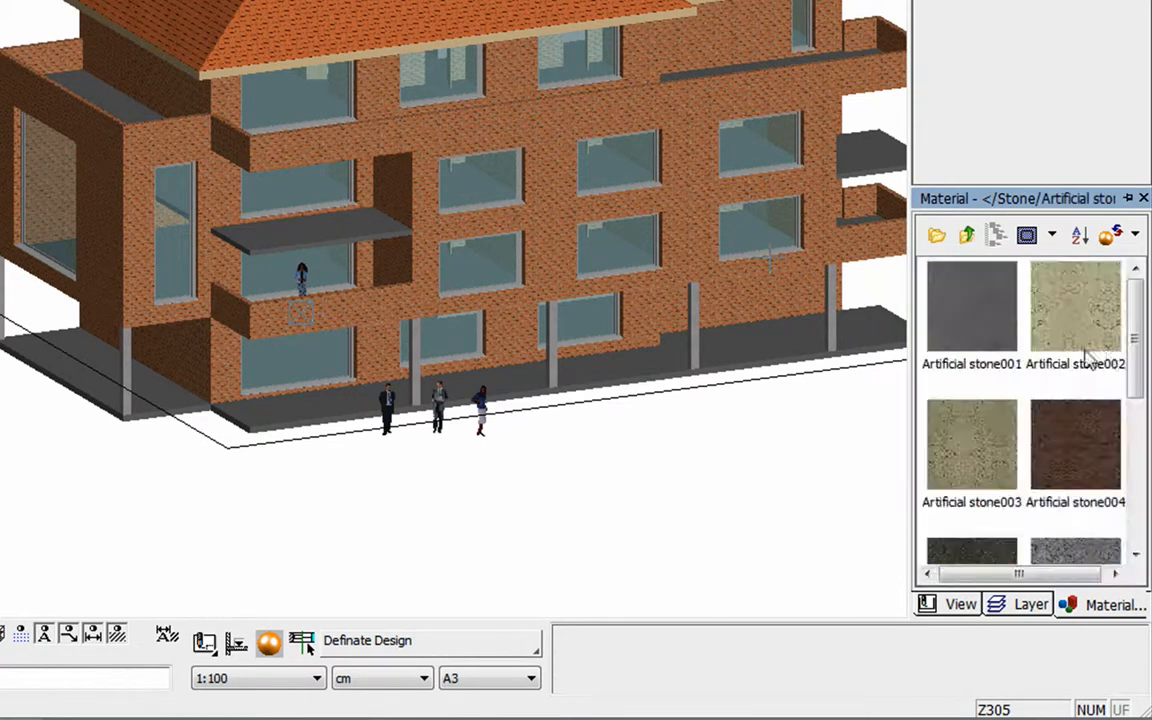
drag(1140, 376, 1140, 480)
drag(1086, 336, 552, 4)
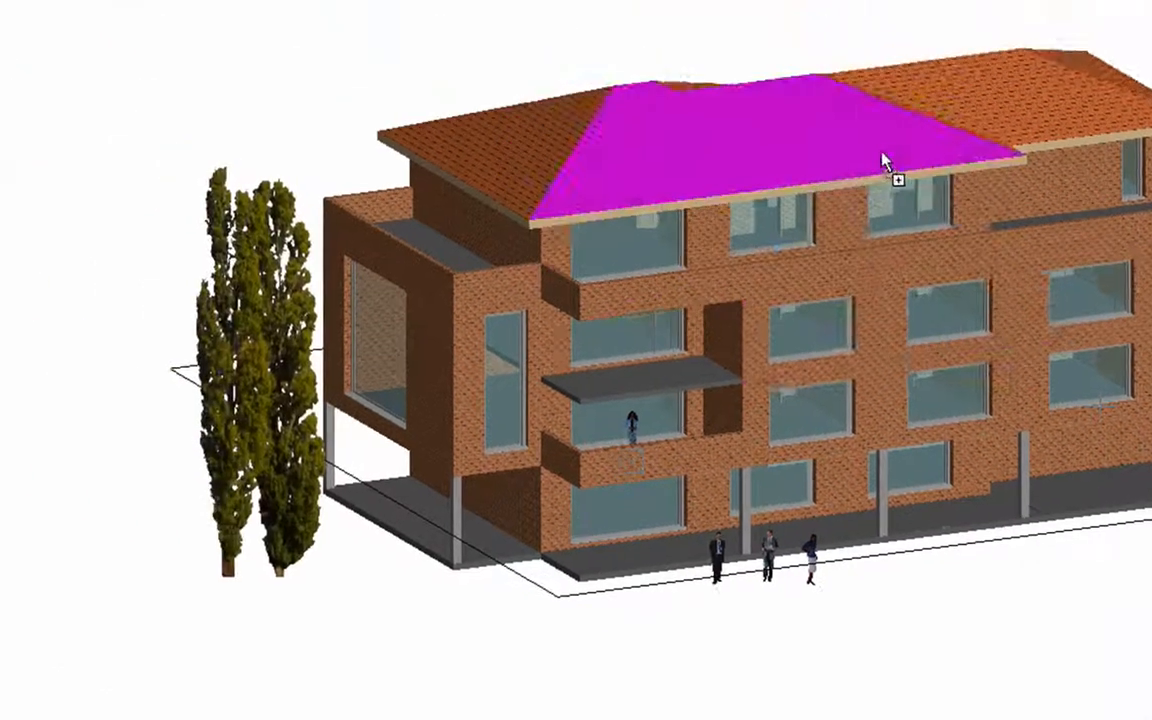
drag(881, 160, 883, 162)
Divide the wide top-floor window at the front corner into three asymmetric casements, non-symmetrical, with casement 2 set to 200
mouse_move(1150, 392)
middle_down()
mouse_move(1043, 372)
mouse_move(1150, 375)
middle_up()
middle_drag(756, 325, 543, 352)
scroll(555, 345, down, 1)
scroll(630, 497, up, 6)
middle_drag(768, 583, 887, 600)
click(564, 311)
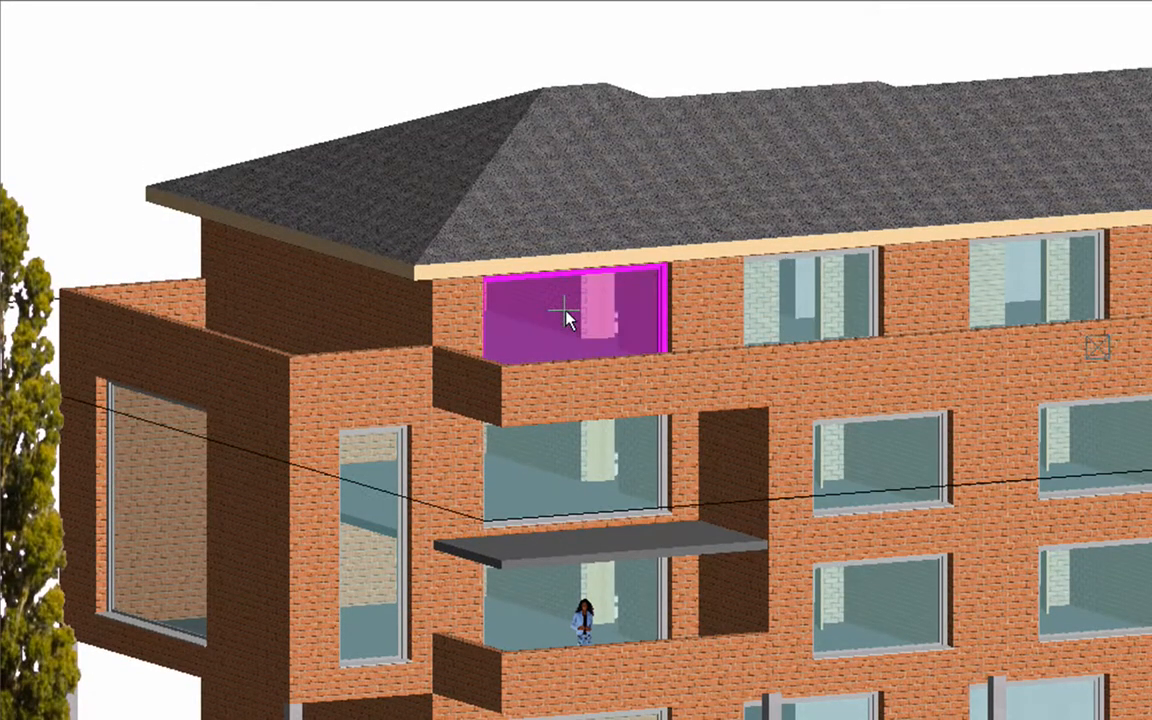
click(717, 1)
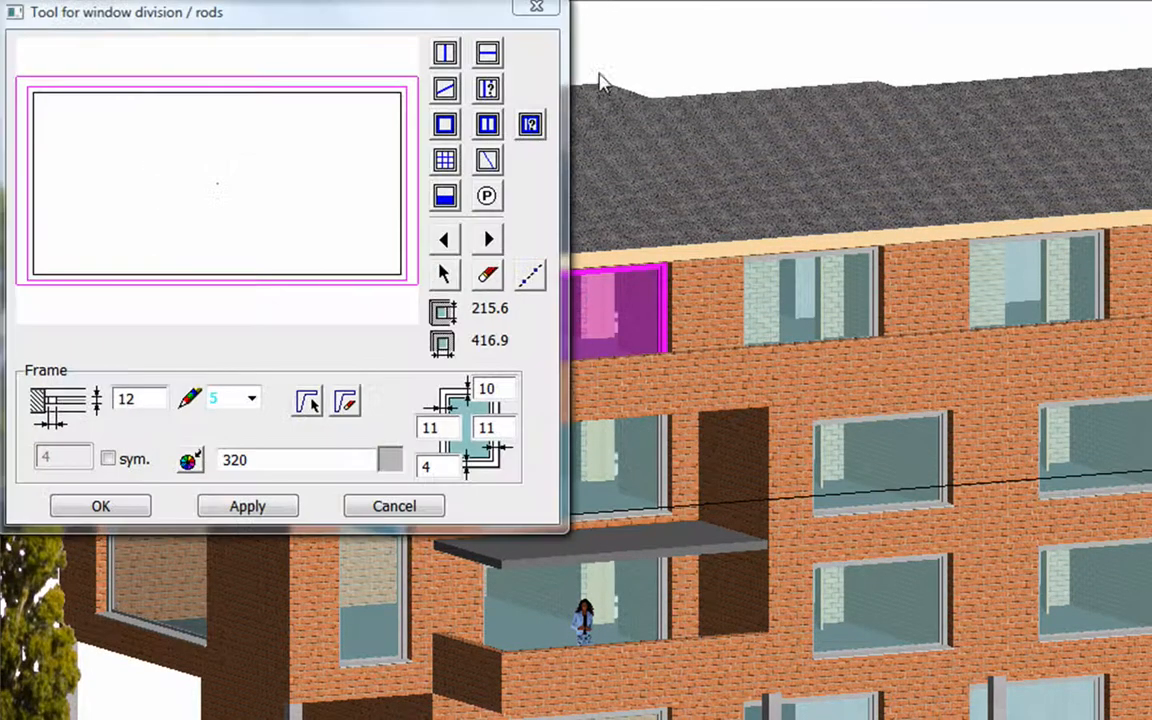
click(533, 128)
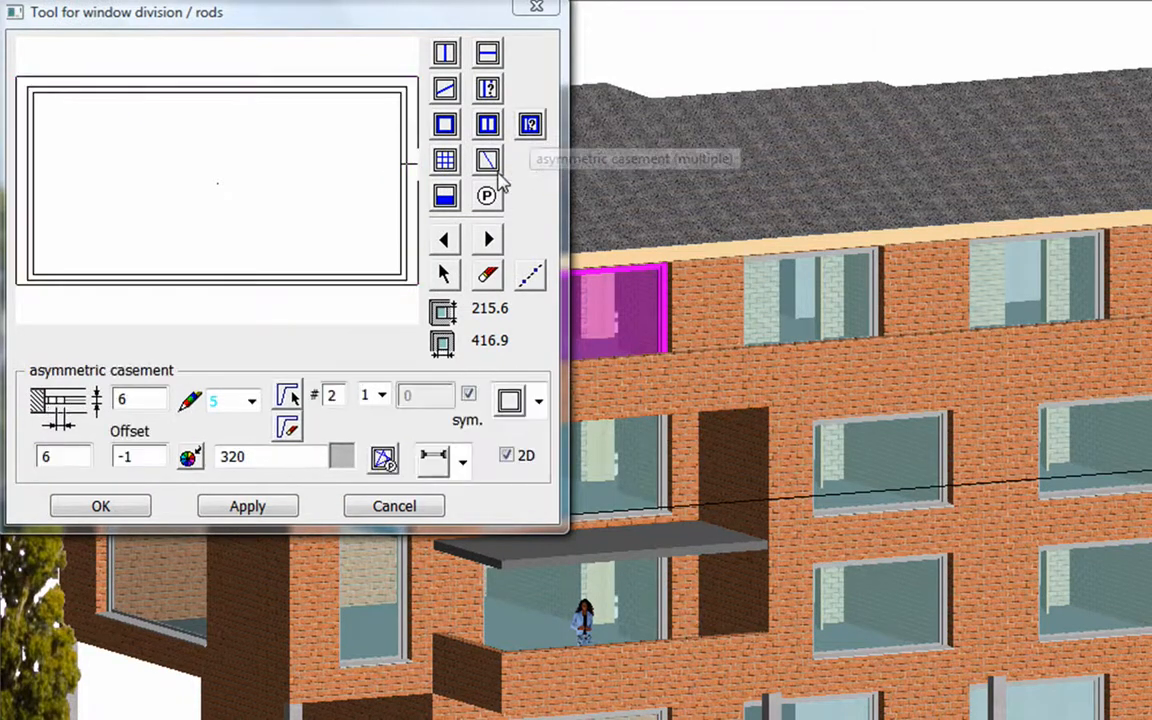
click(382, 395)
click(376, 431)
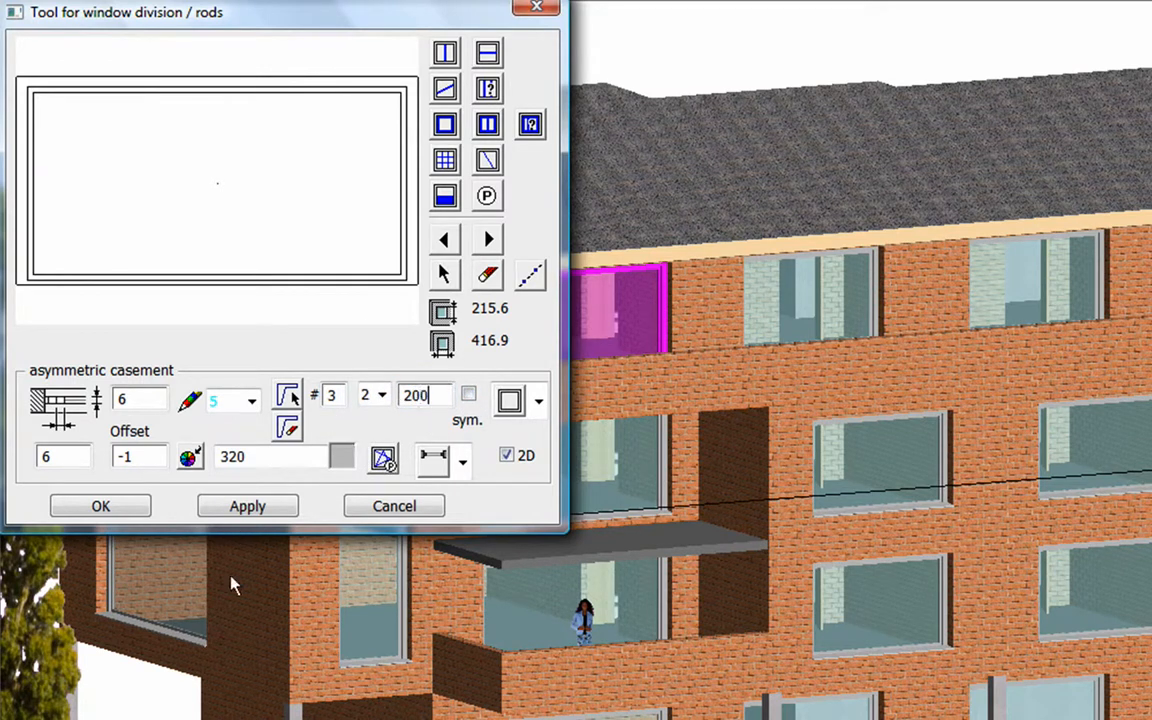
click(248, 508)
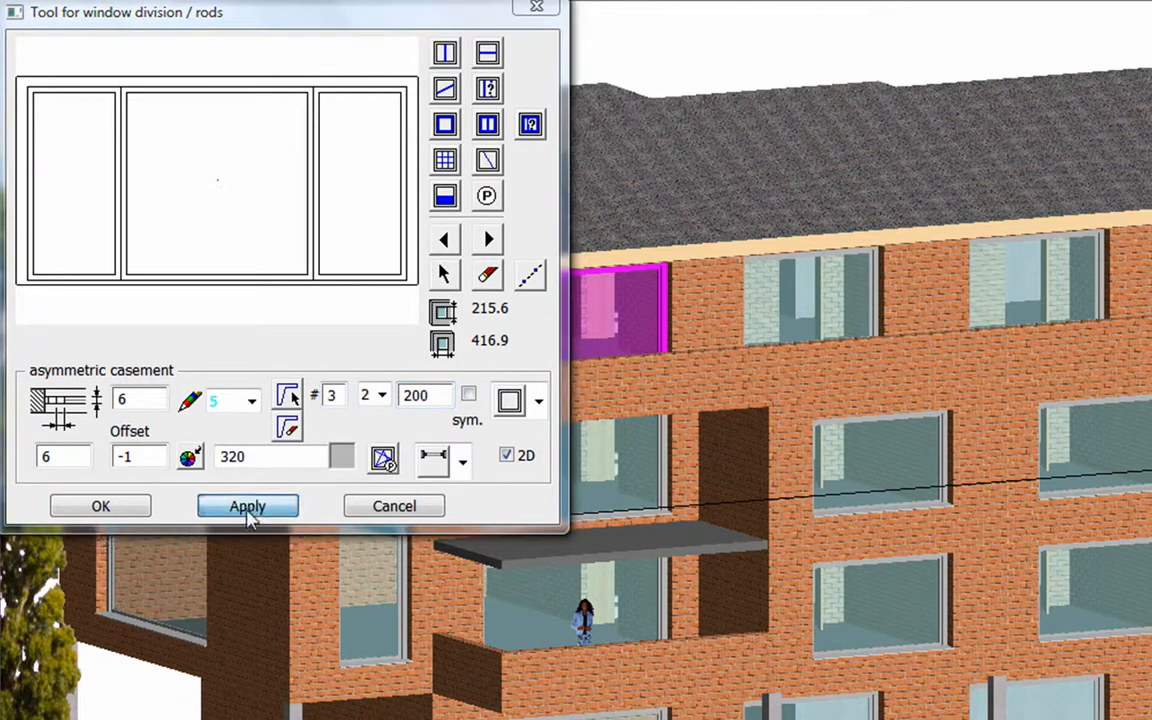
click(110, 508)
Copy the divided window's casement division to the two wide balcony windows directly below it
click(946, 10)
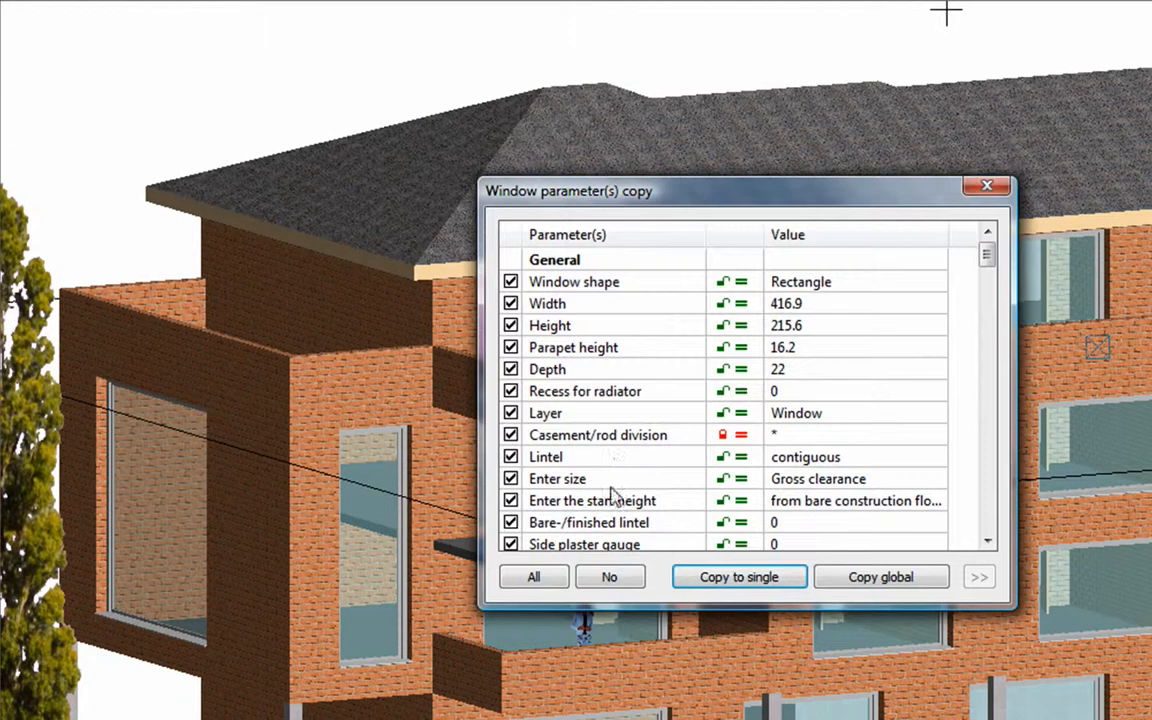
click(768, 582)
click(602, 470)
click(607, 612)
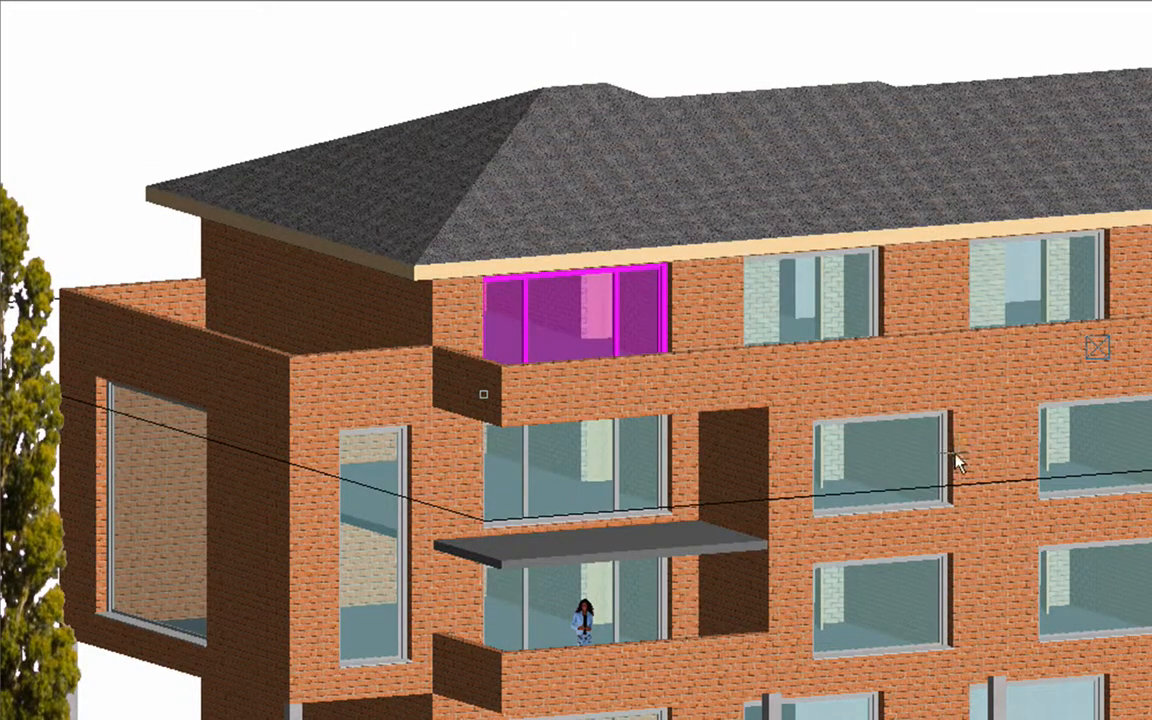
Divide the front window beside the balconies on storey NF2 into three symmetric casements
scroll(953, 464, down, 1)
middle_drag(948, 472, 755, 531)
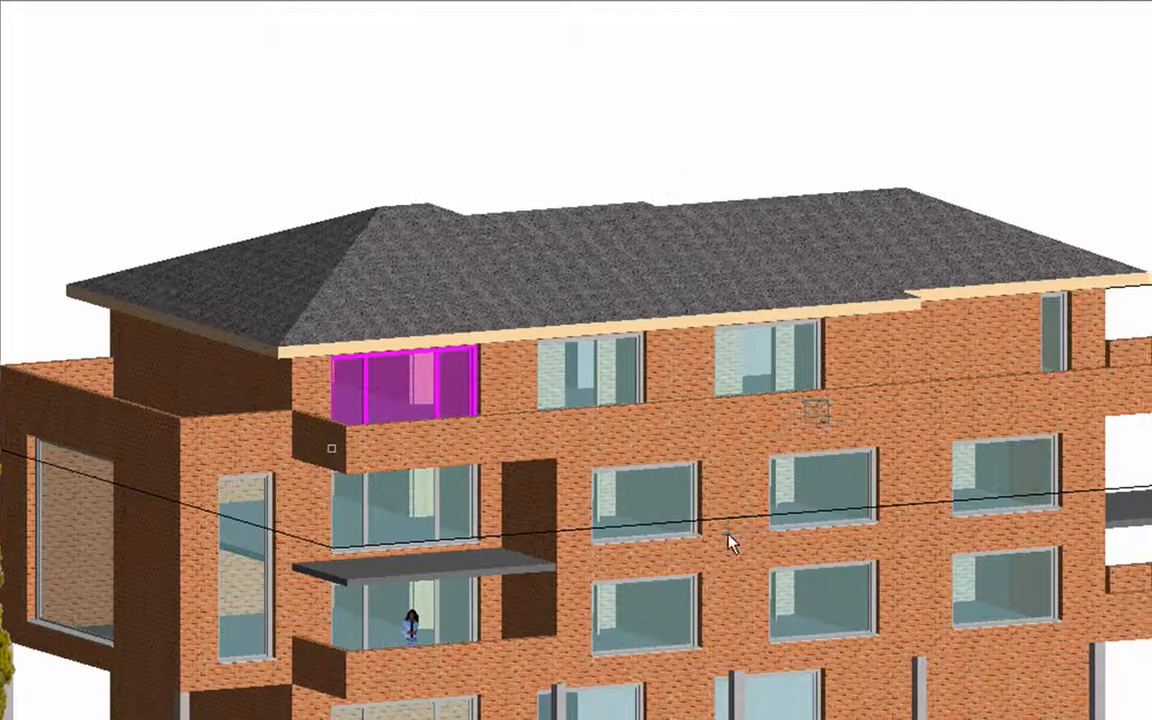
click(660, 502)
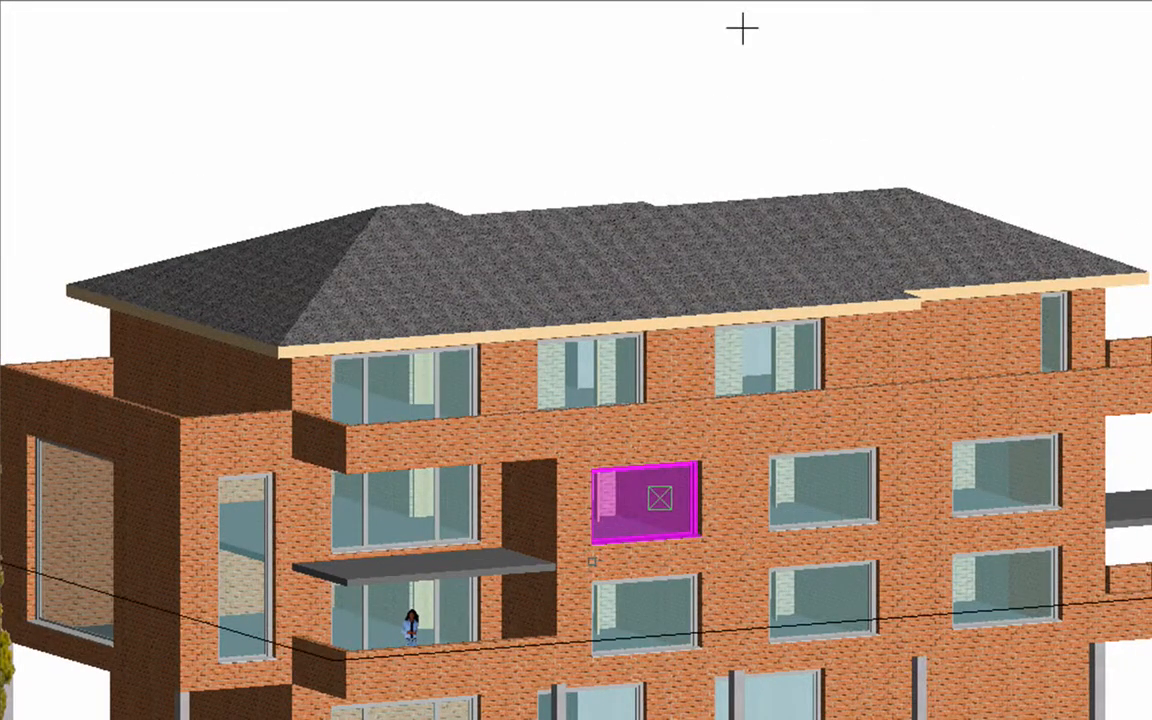
click(531, 126)
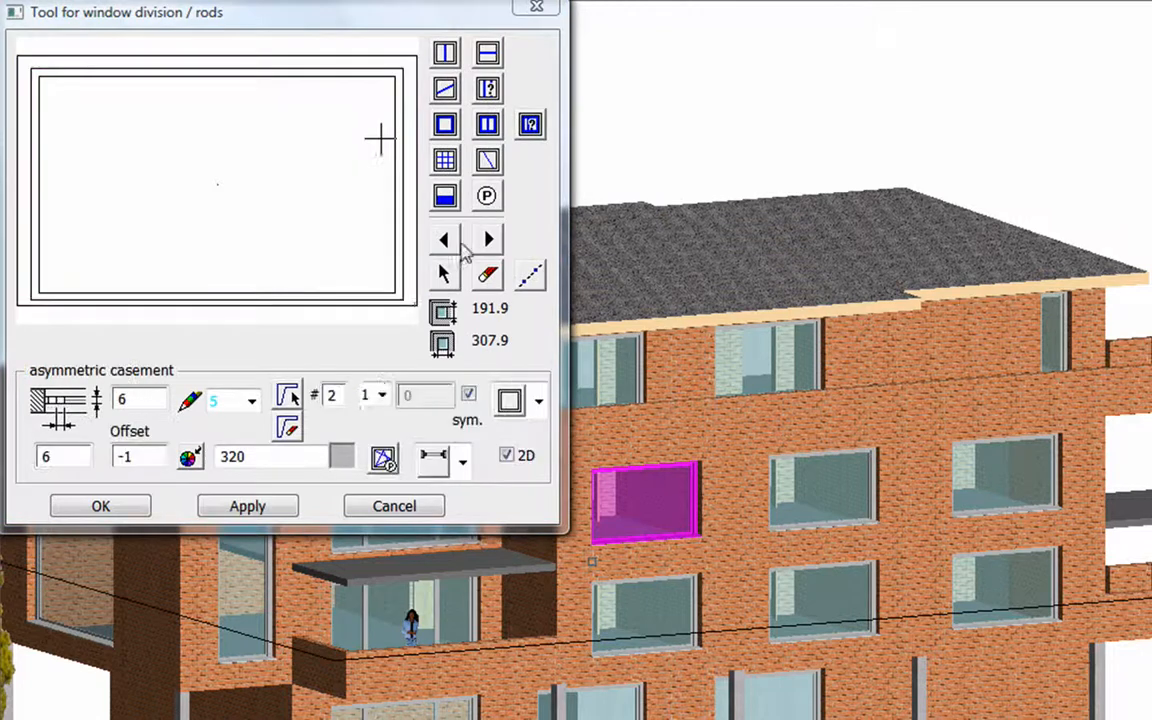
drag(339, 396, 250, 416)
text(3)
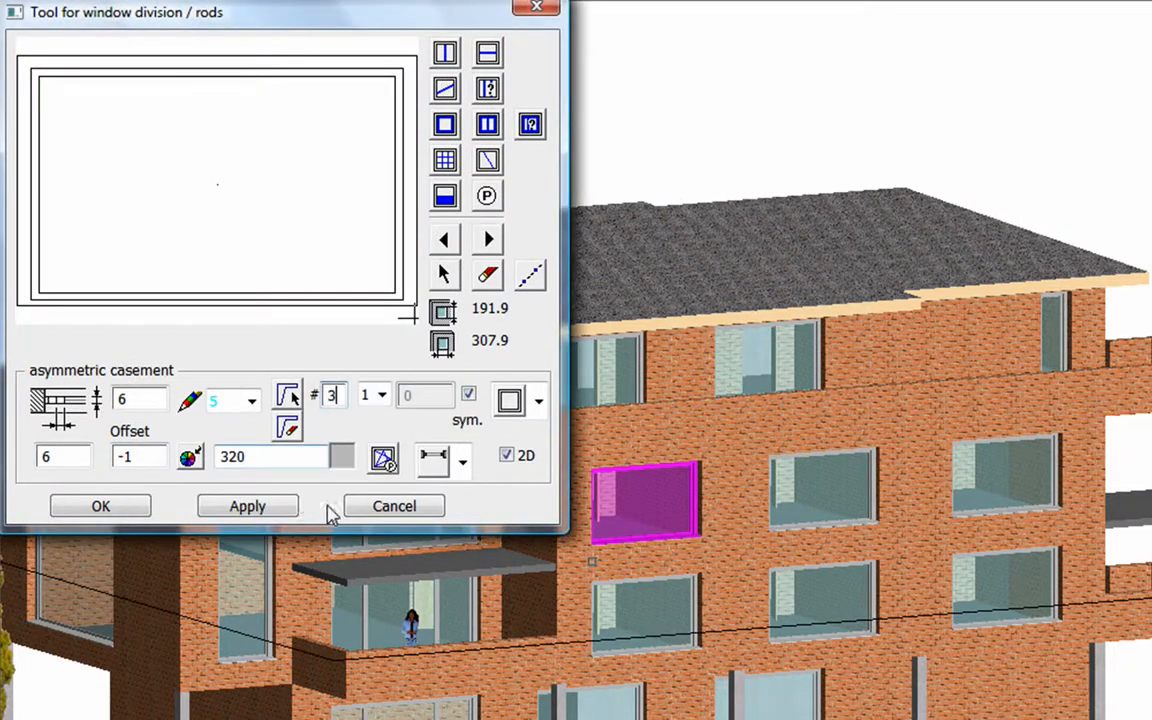
click(249, 503)
click(117, 511)
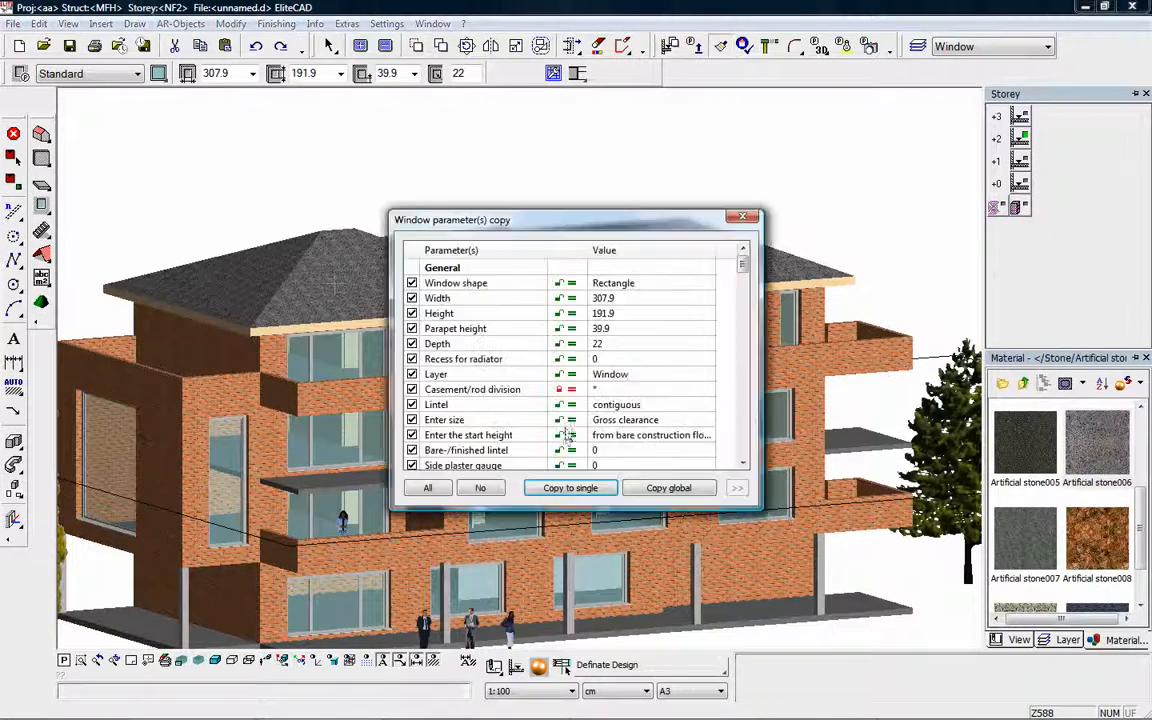
Copy the three-casement division to the other front windows of the same size on storeys NF1 and NF2
click(570, 487)
click(622, 509)
click(630, 428)
click(757, 425)
click(752, 506)
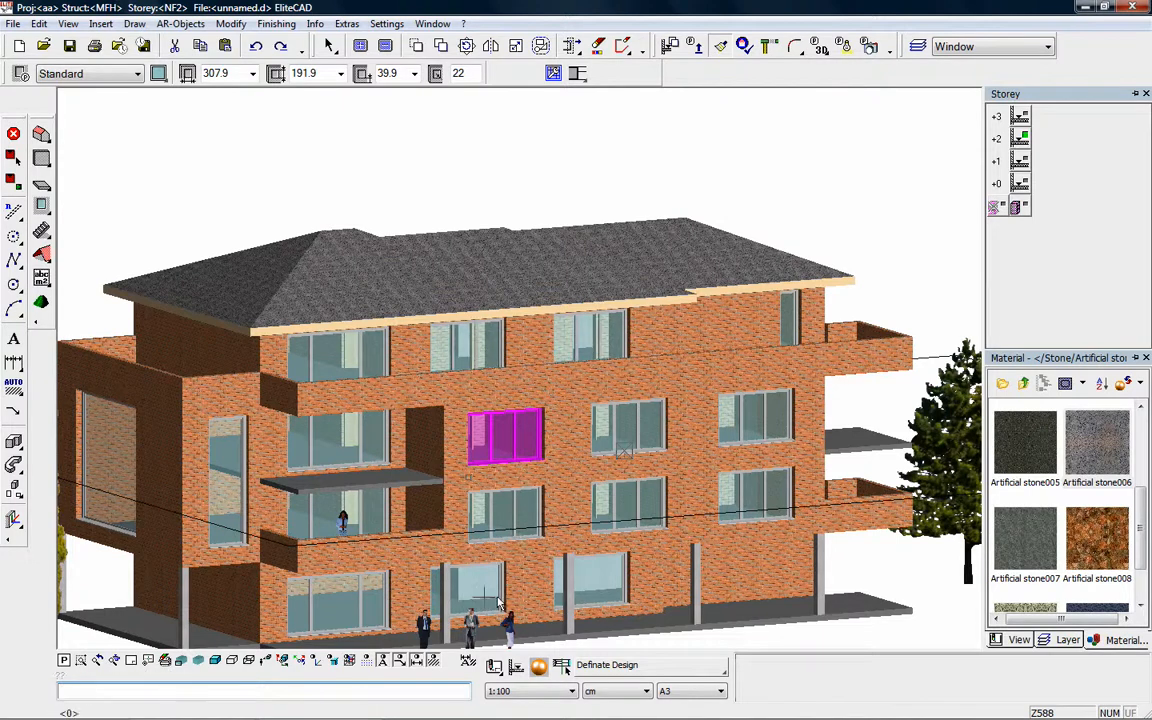
key(Escape)
Copy the rightmost front window of storey NF2 into storey GF and then into storey TF1
click(1019, 184)
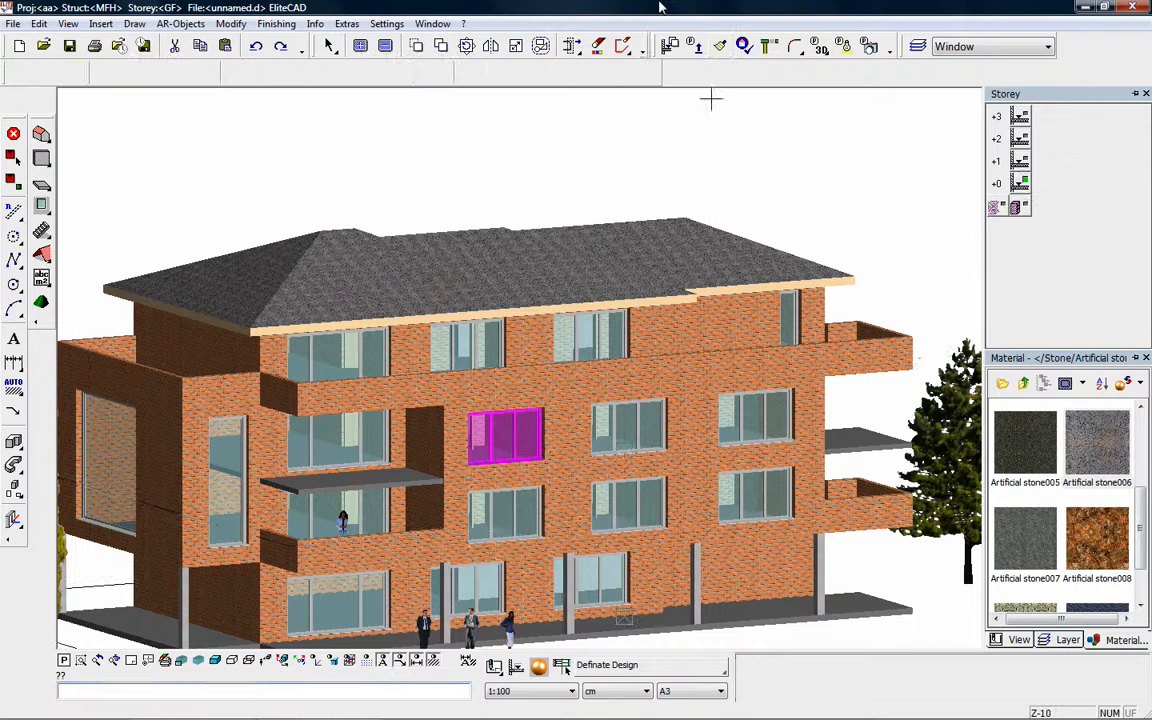
click(704, 50)
click(766, 428)
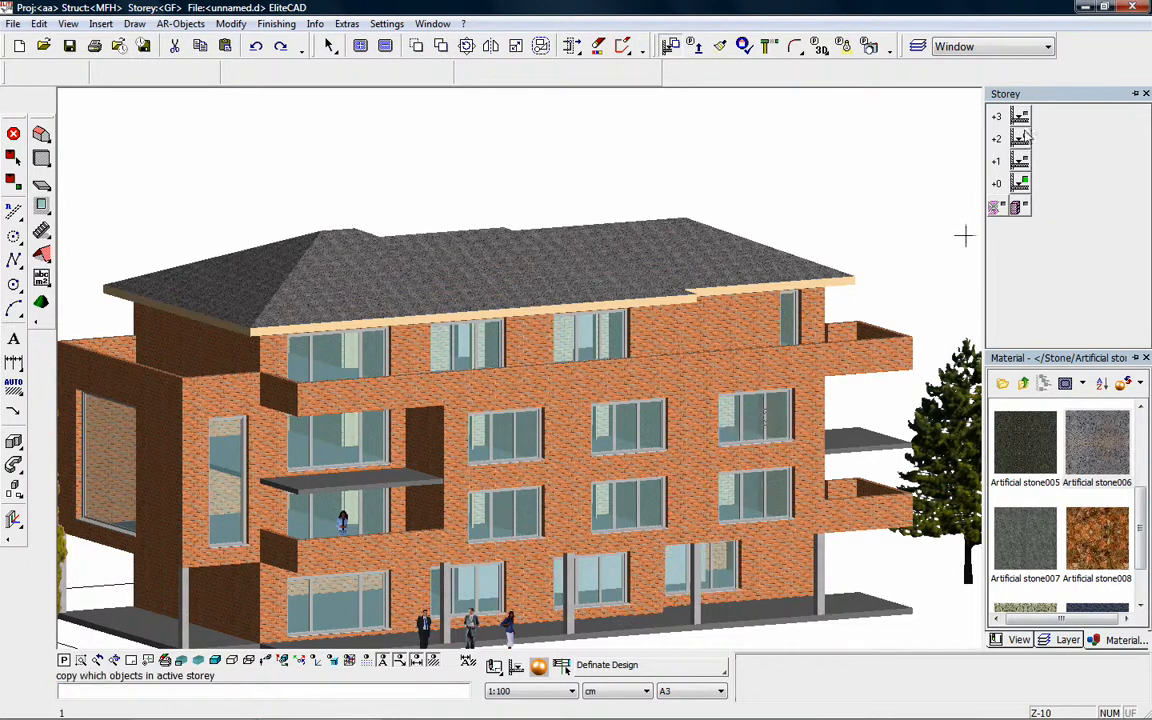
click(1022, 118)
click(670, 48)
click(760, 440)
middle_drag(783, 383, 706, 381)
middle_drag(732, 434, 590, 420)
scroll(709, 444, down, 3)
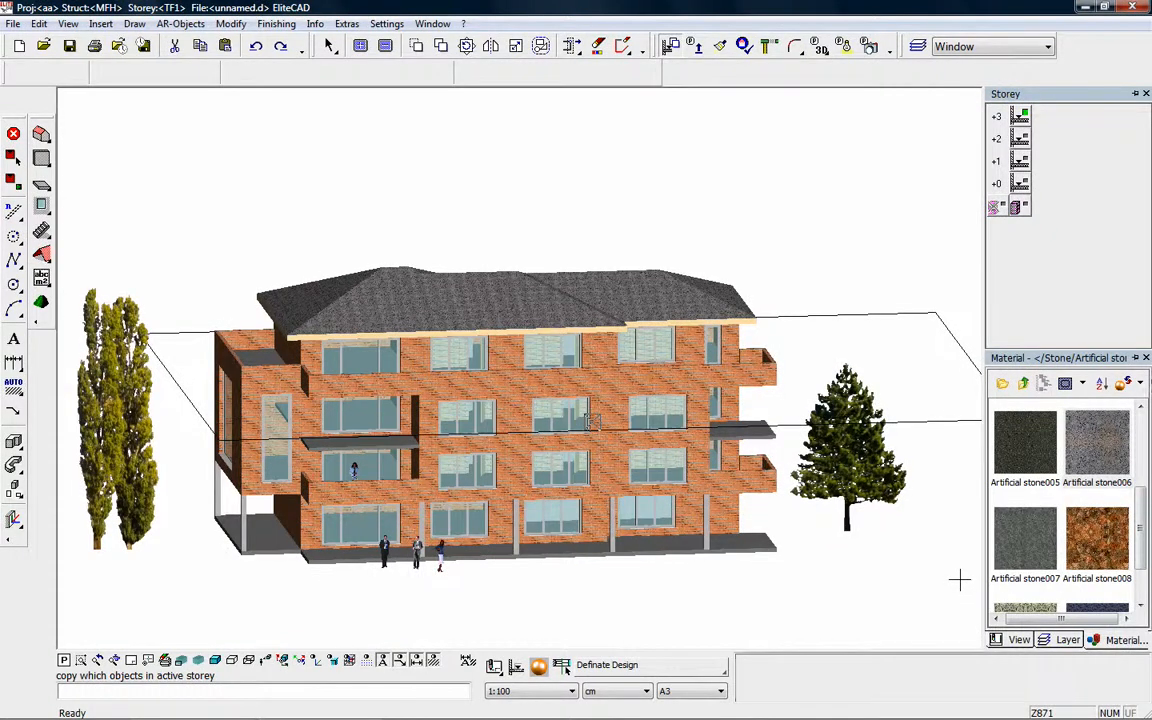
Open the Plan for permission plot and update its views and radiosity
click(1018, 640)
scroll(1070, 580, down, 4)
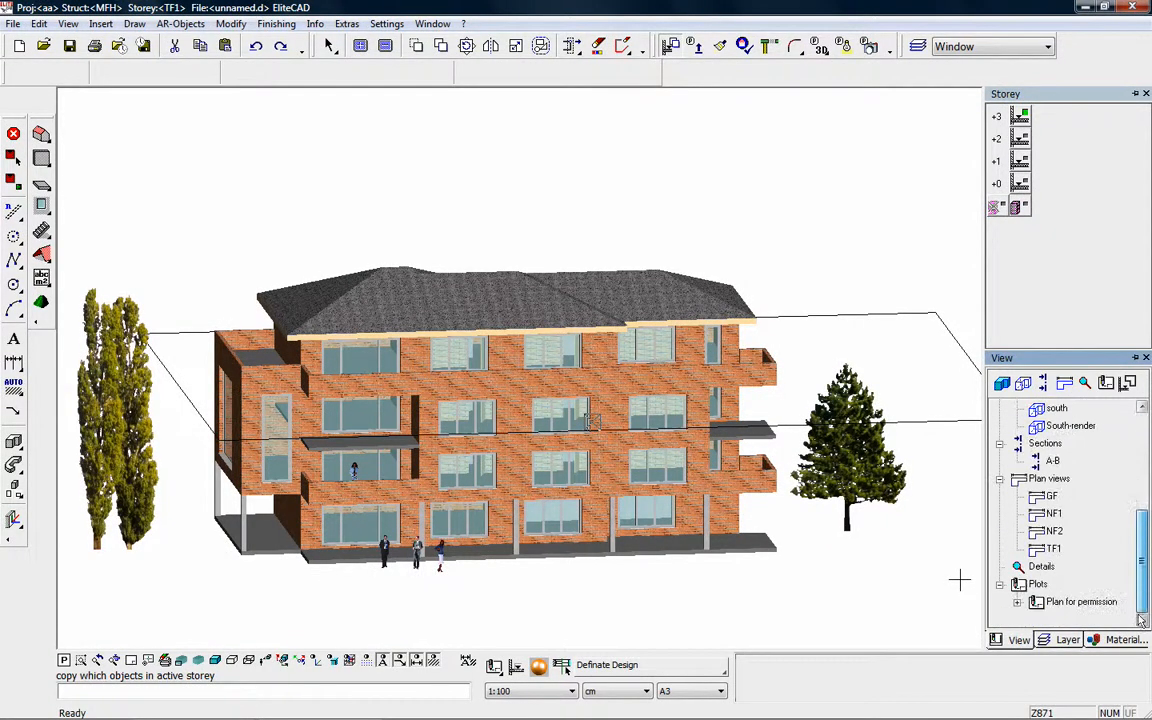
double_click(1082, 602)
right_click(1082, 602)
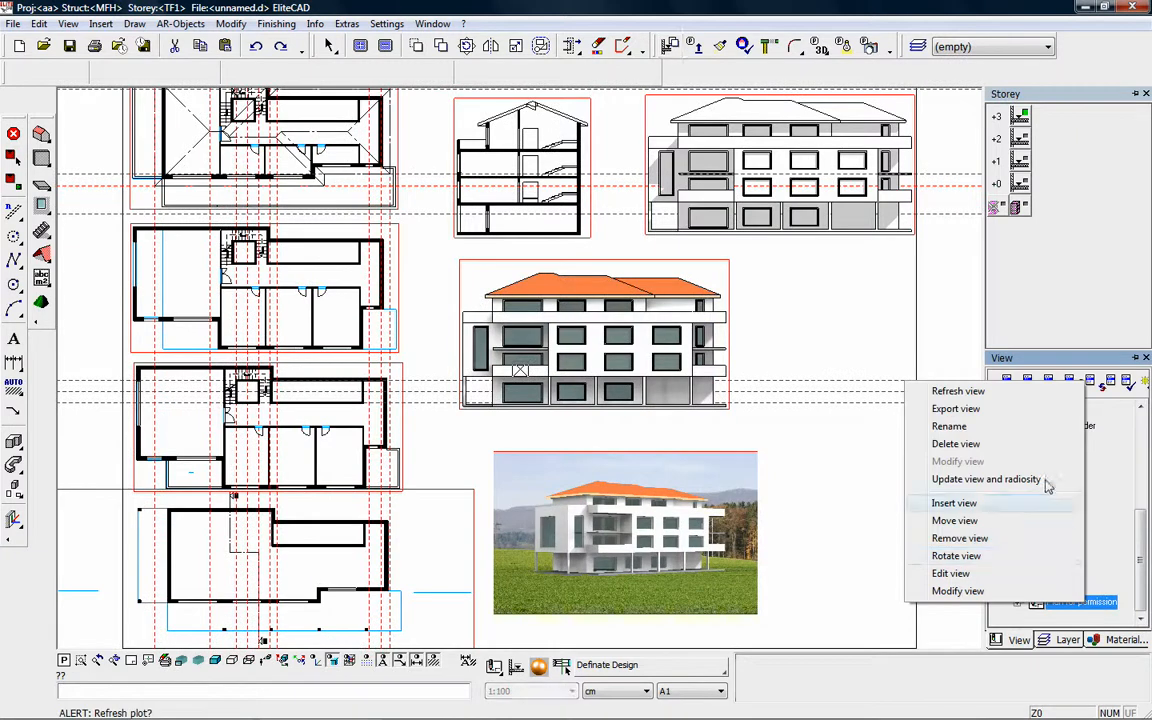
click(1036, 482)
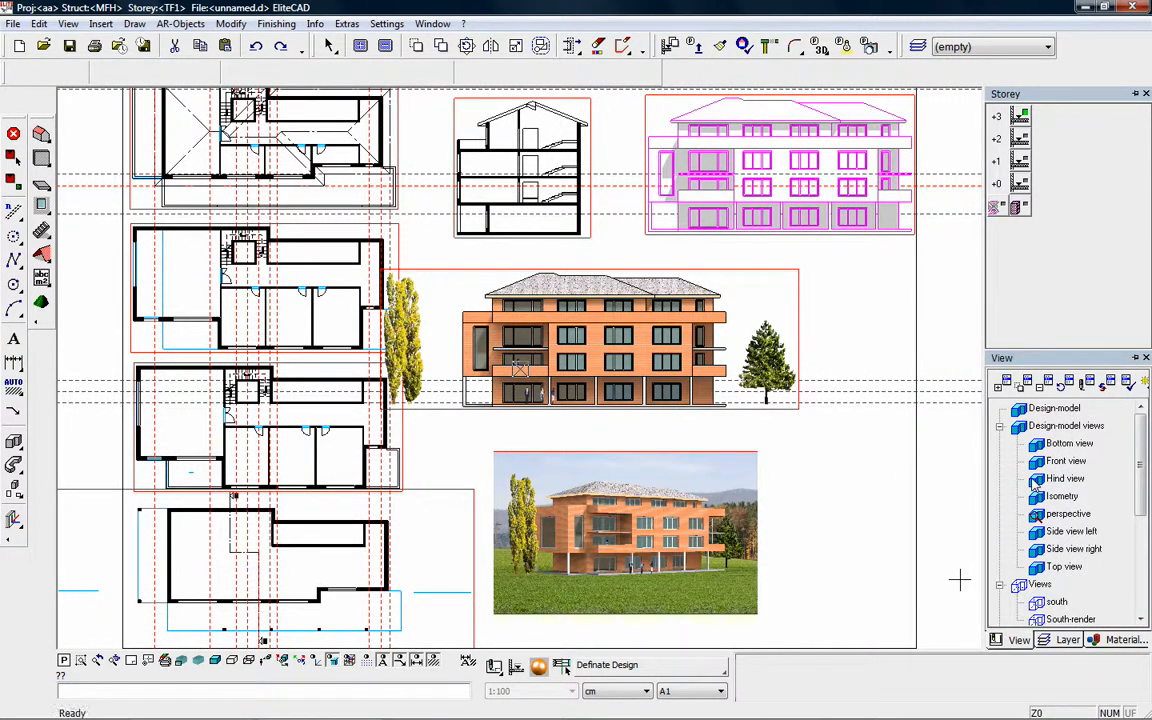
Activate the NF2 plan on the plot and place a horizontal dimension chain below it through the outer wall corners
middle_drag(426, 446, 568, 449)
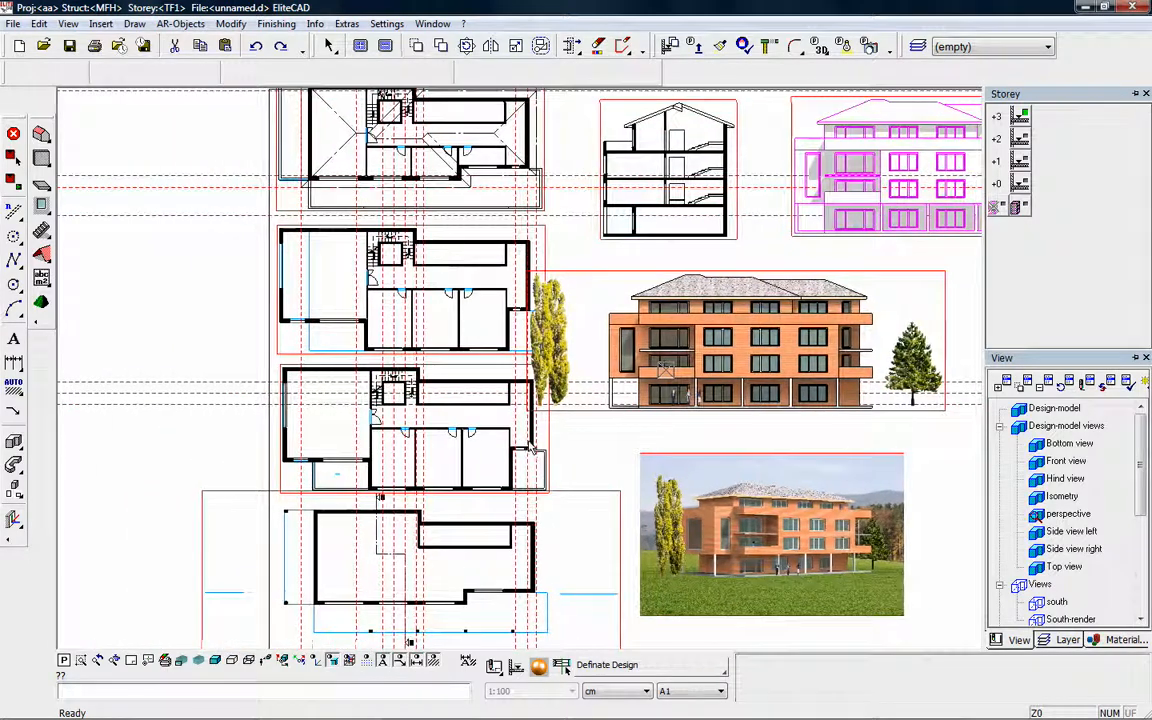
scroll(531, 386, up, 4)
mouse_move(546, 398)
middle_down()
mouse_move(673, 499)
mouse_move(791, 541)
middle_up()
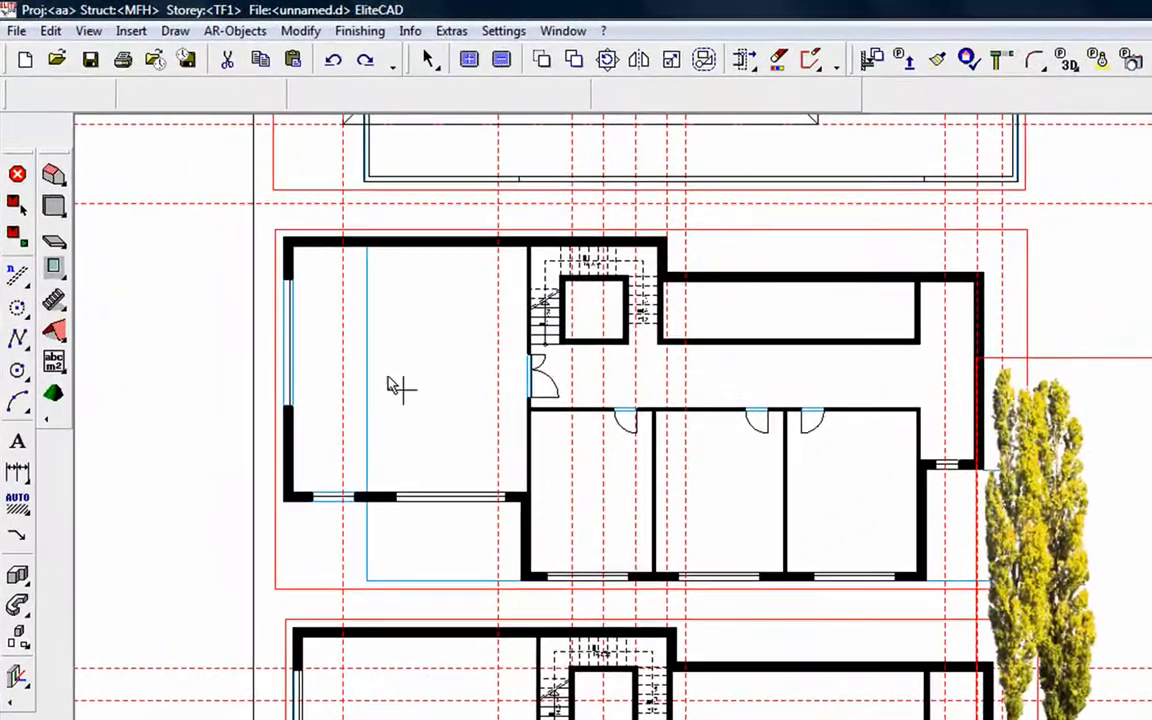
click(288, 228)
click(18, 470)
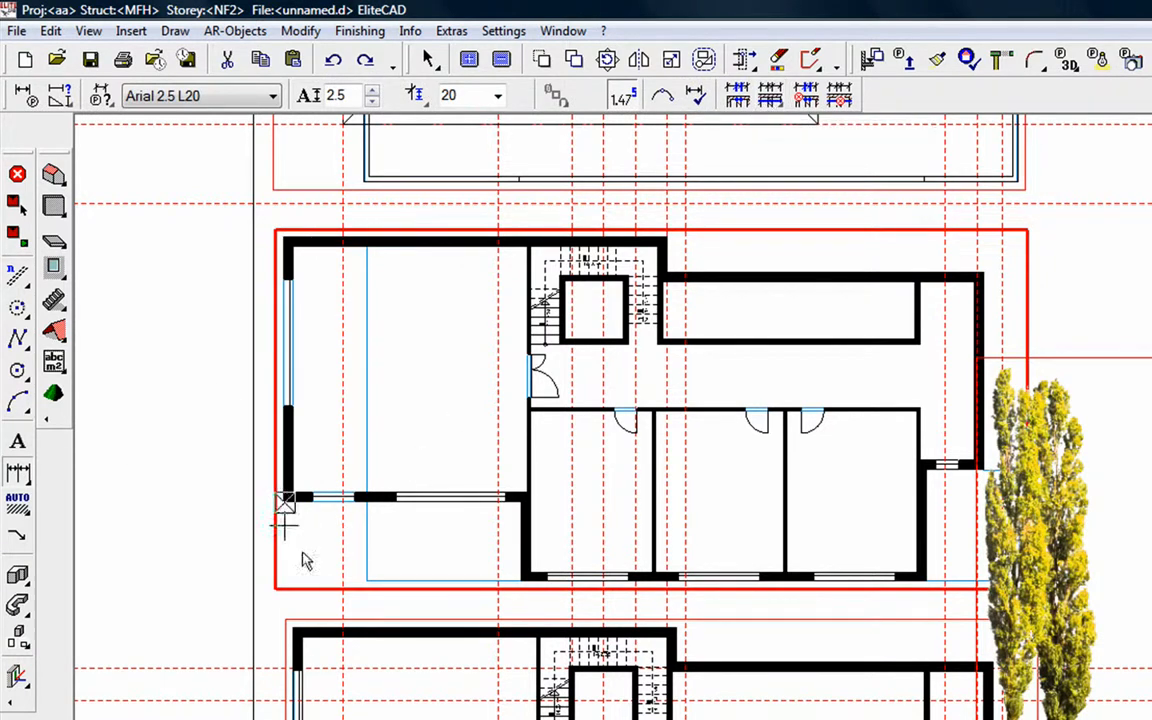
click(522, 587)
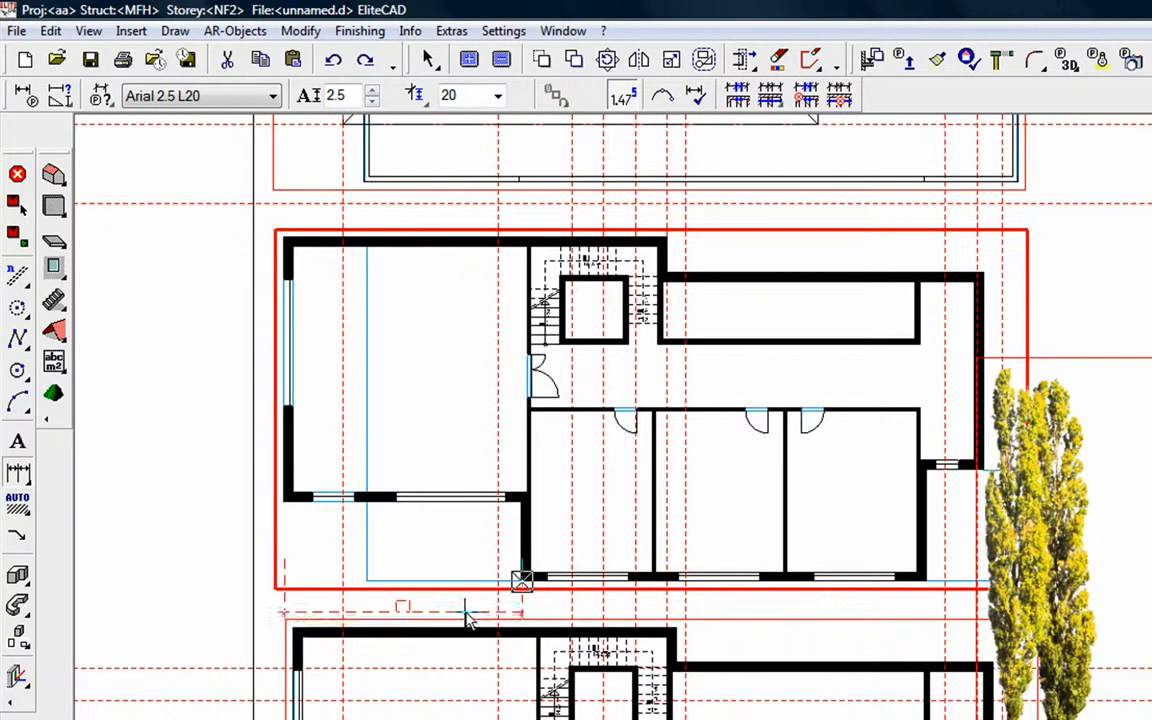
click(466, 612)
click(927, 584)
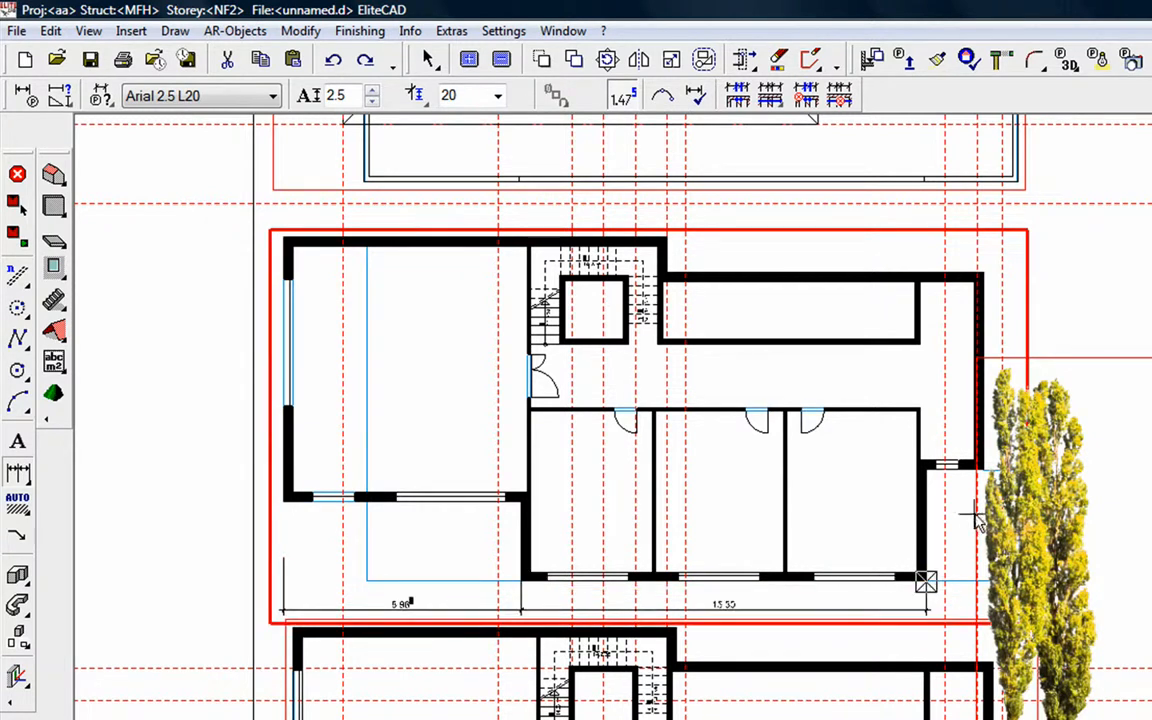
click(988, 484)
Add a vertical dimension chain on the left side of the NF2 plan through its outer wall corners
click(15, 483)
click(522, 587)
click(285, 499)
click(202, 535)
click(285, 245)
Switch the active plot view from the NF2 plan to the coloured south elevation
scroll(135, 475, down, 1)
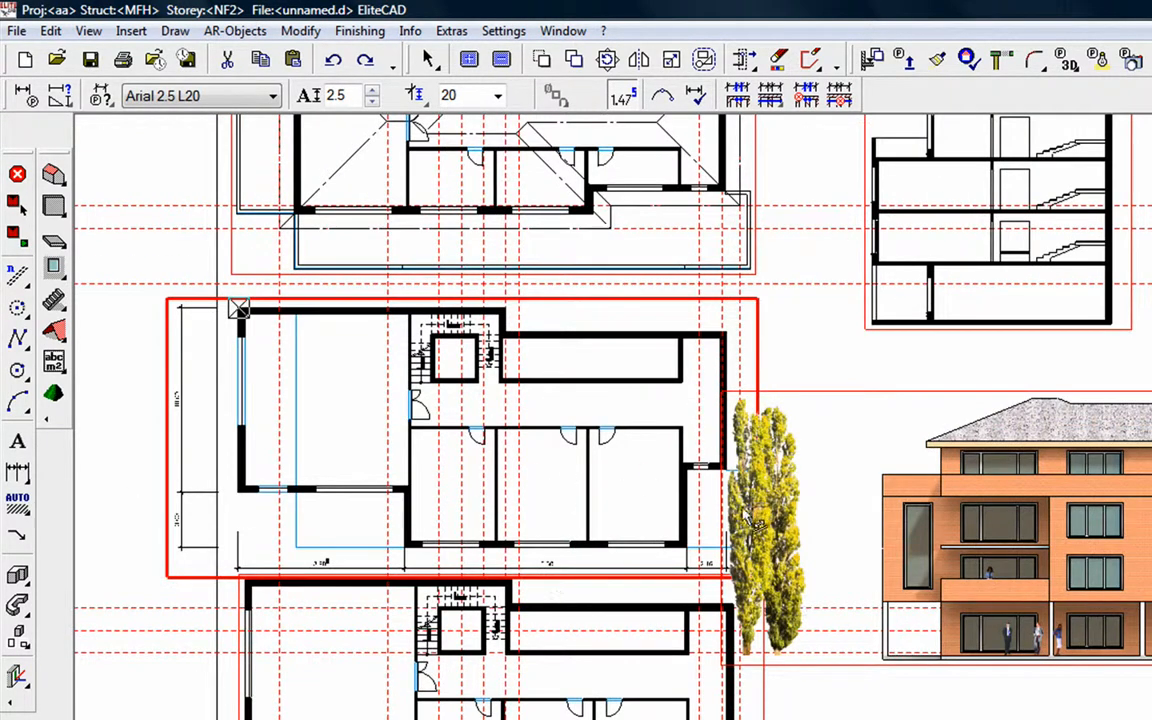
middle_drag(908, 545, 603, 545)
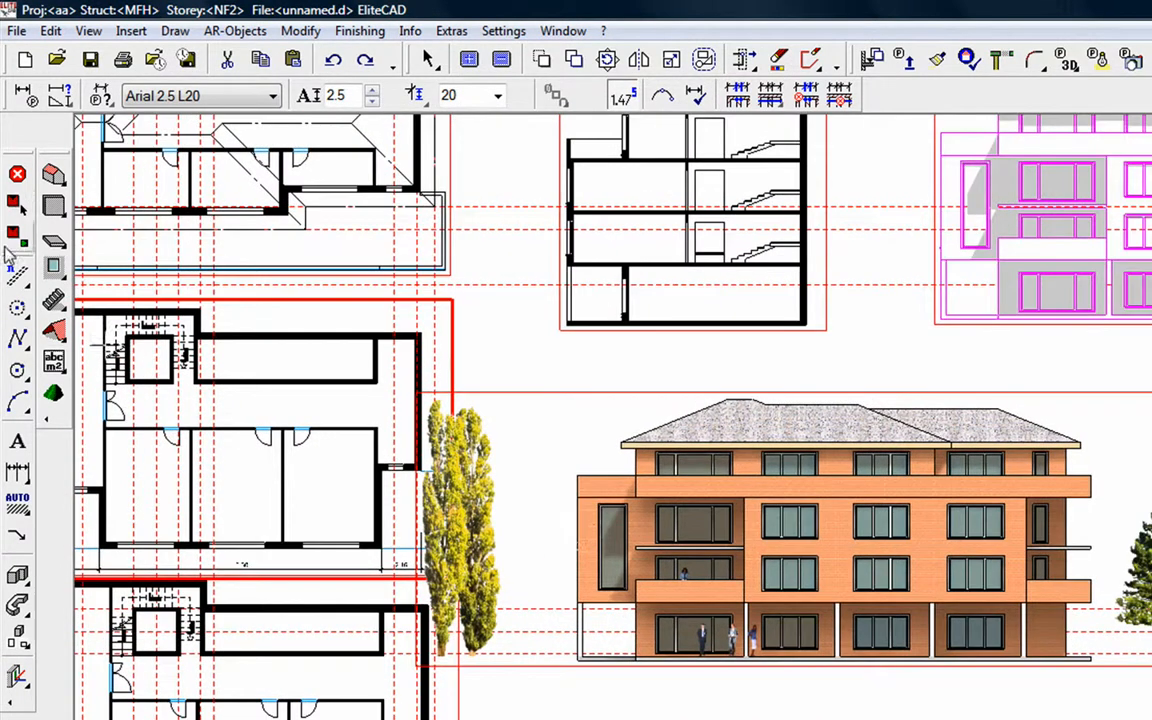
click(13, 233)
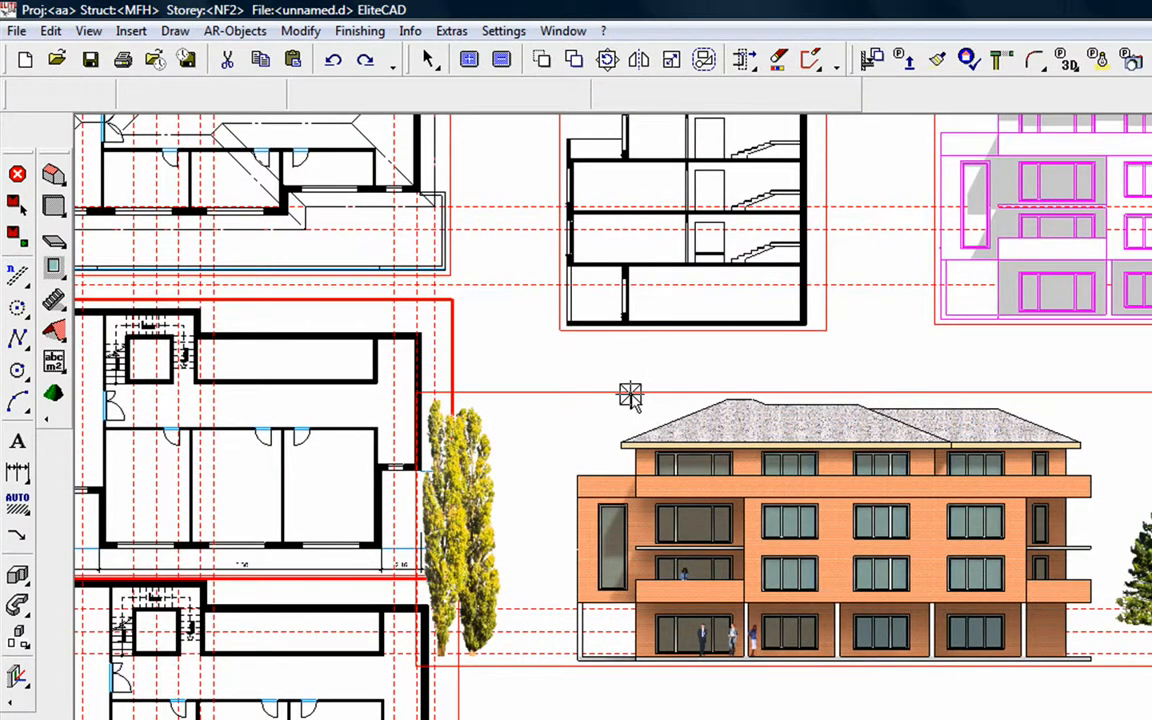
scroll(630, 394, down, 2)
click(626, 351)
scroll(666, 336, up, 3)
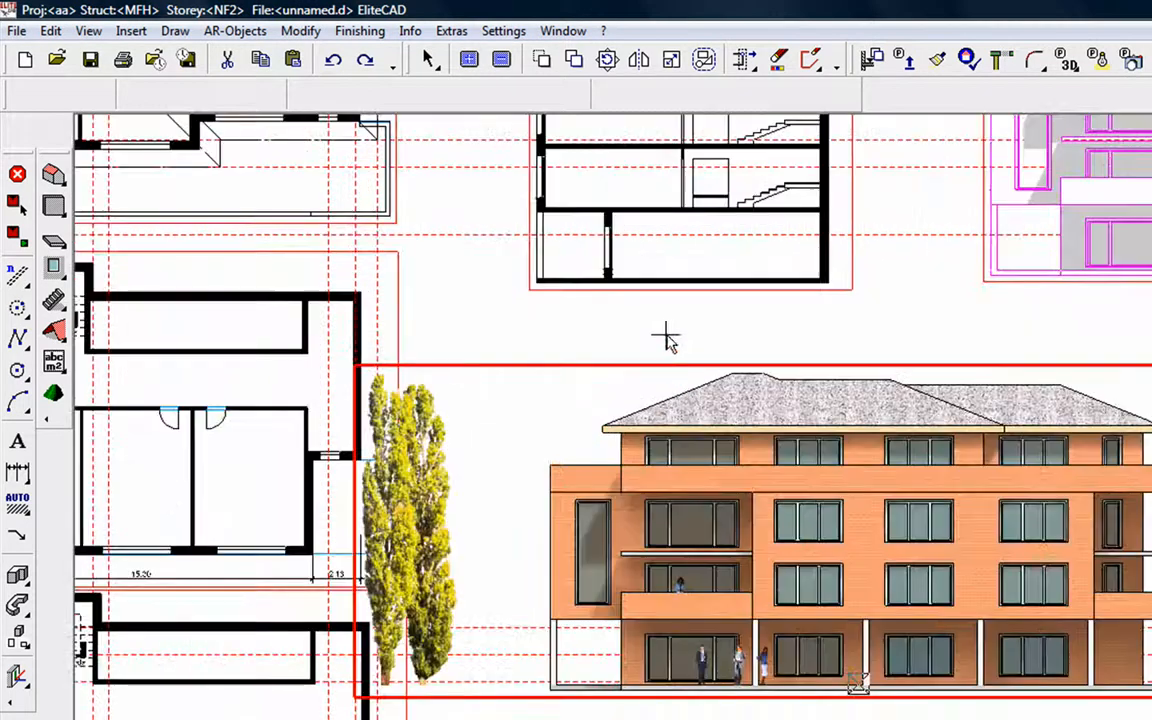
Place level marks between the poplars and the south elevation for the ground, overhang underside, upper parapet and roof ridge
drag(17, 470, 305, 470)
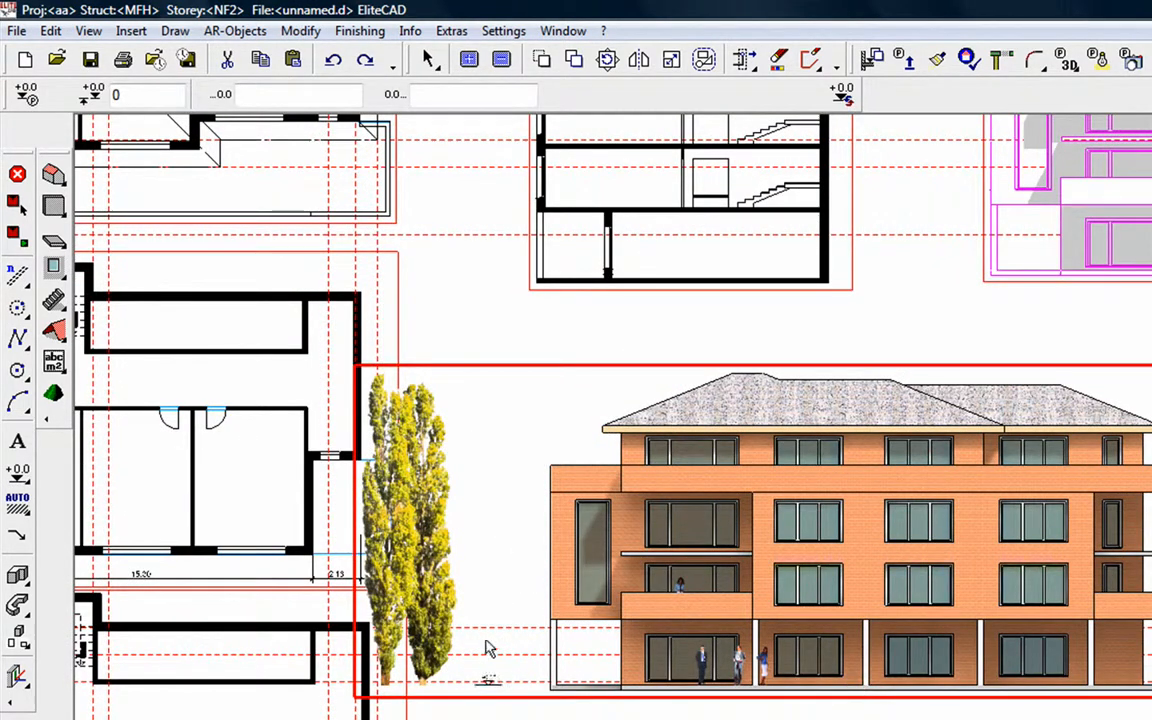
click(547, 630)
click(488, 699)
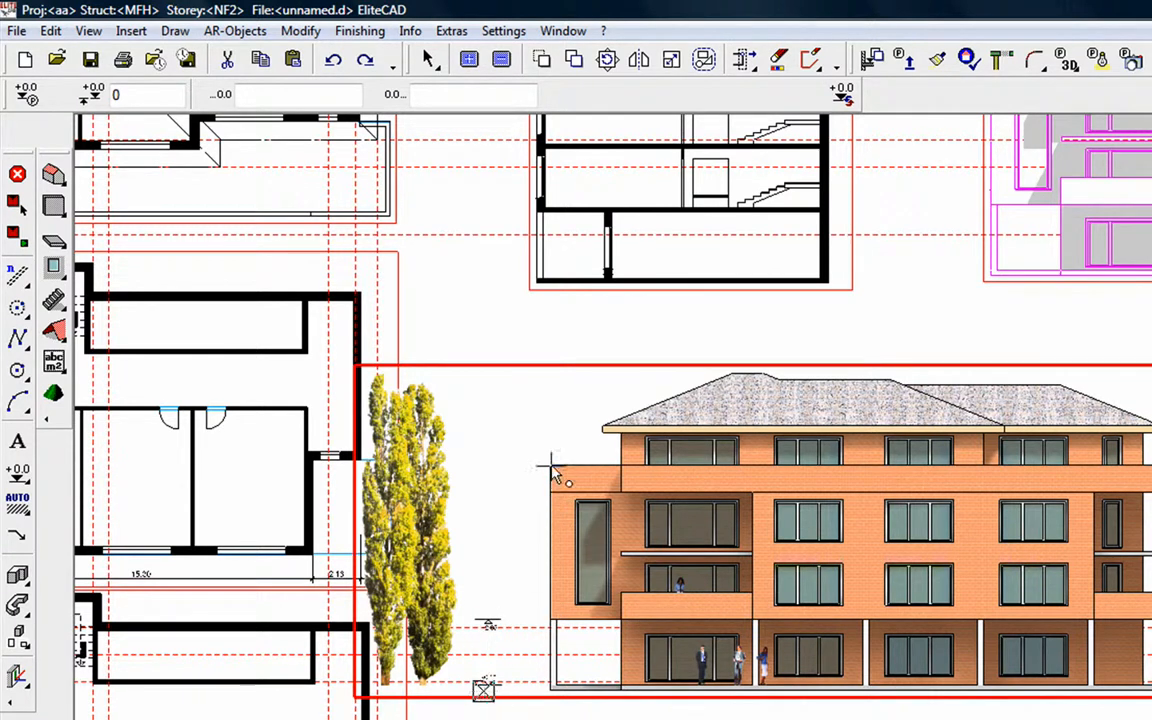
click(552, 470)
click(490, 623)
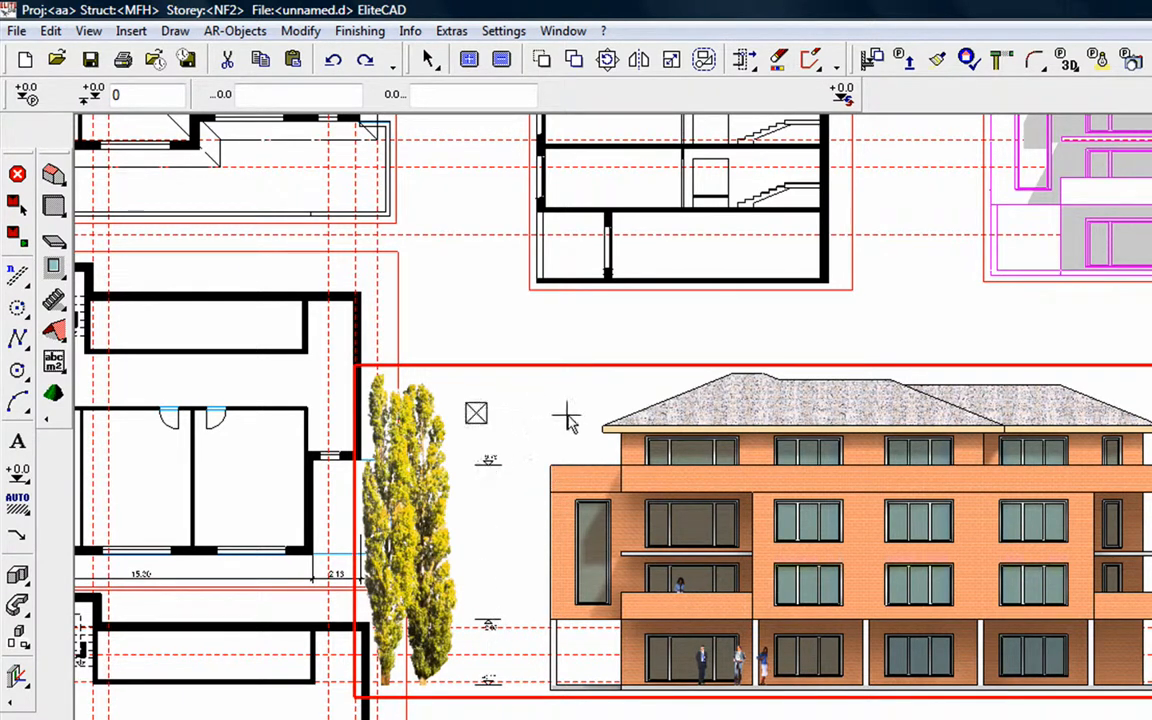
click(730, 373)
click(490, 466)
click(474, 342)
scroll(518, 393, up, 4)
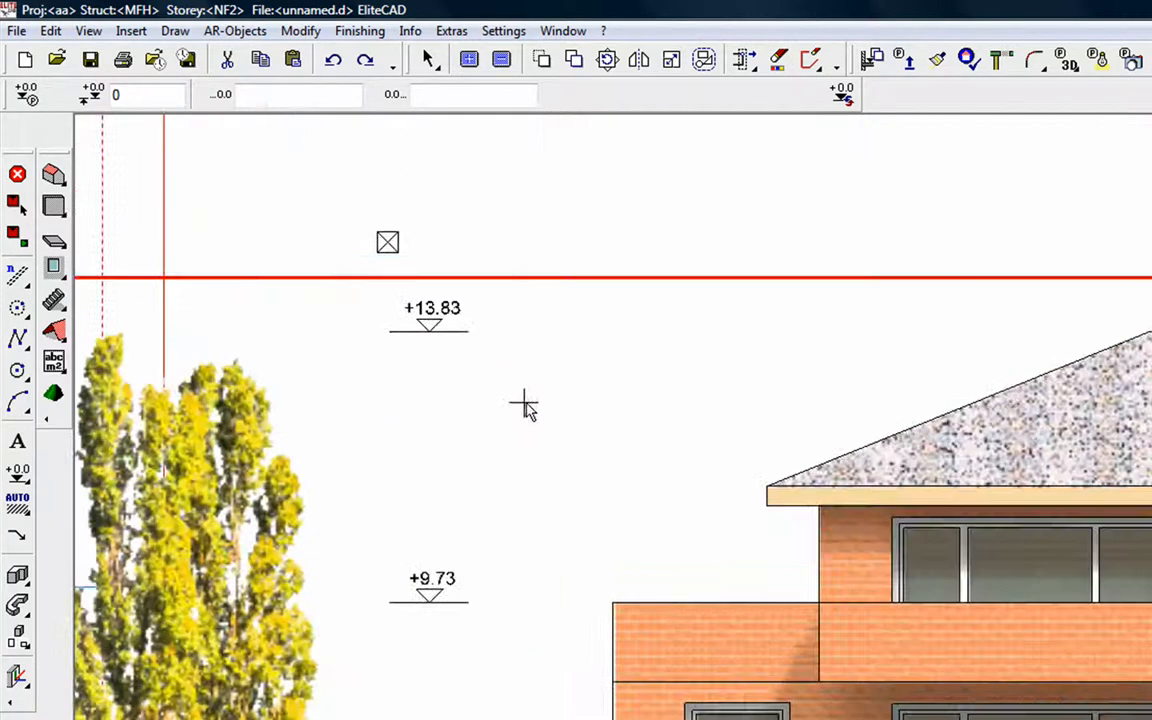
Leave the permission plot and open the Design-model view
scroll(517, 410, down, 2)
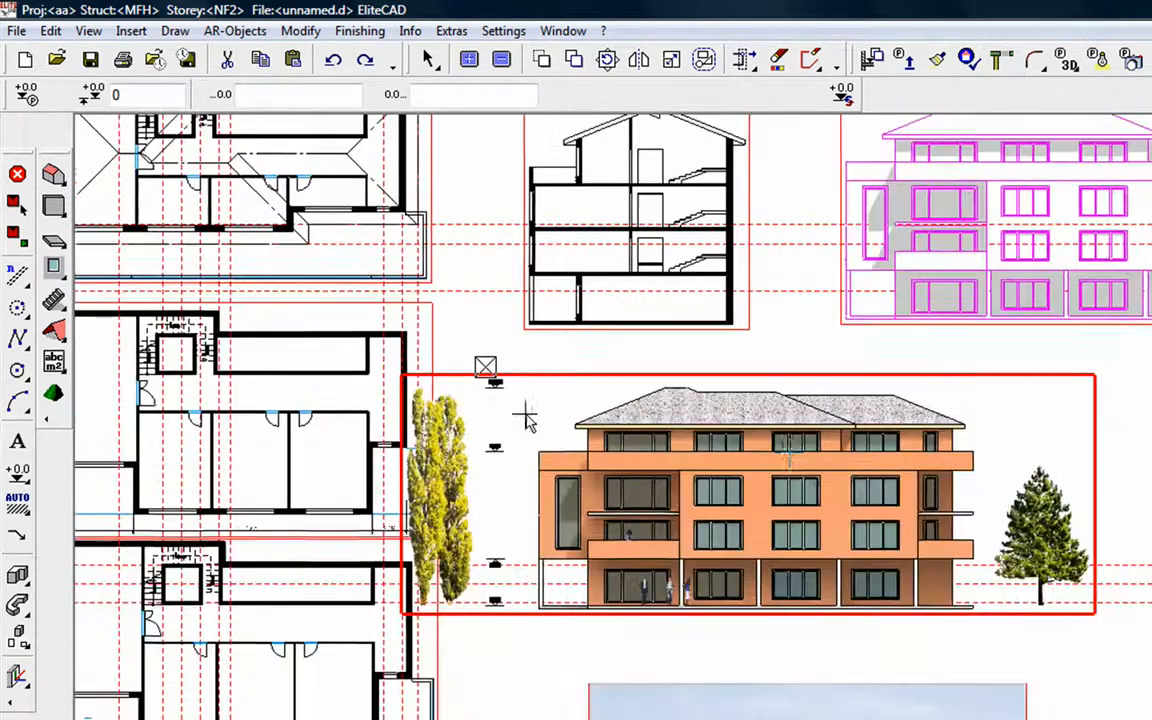
scroll(761, 442, down, 1)
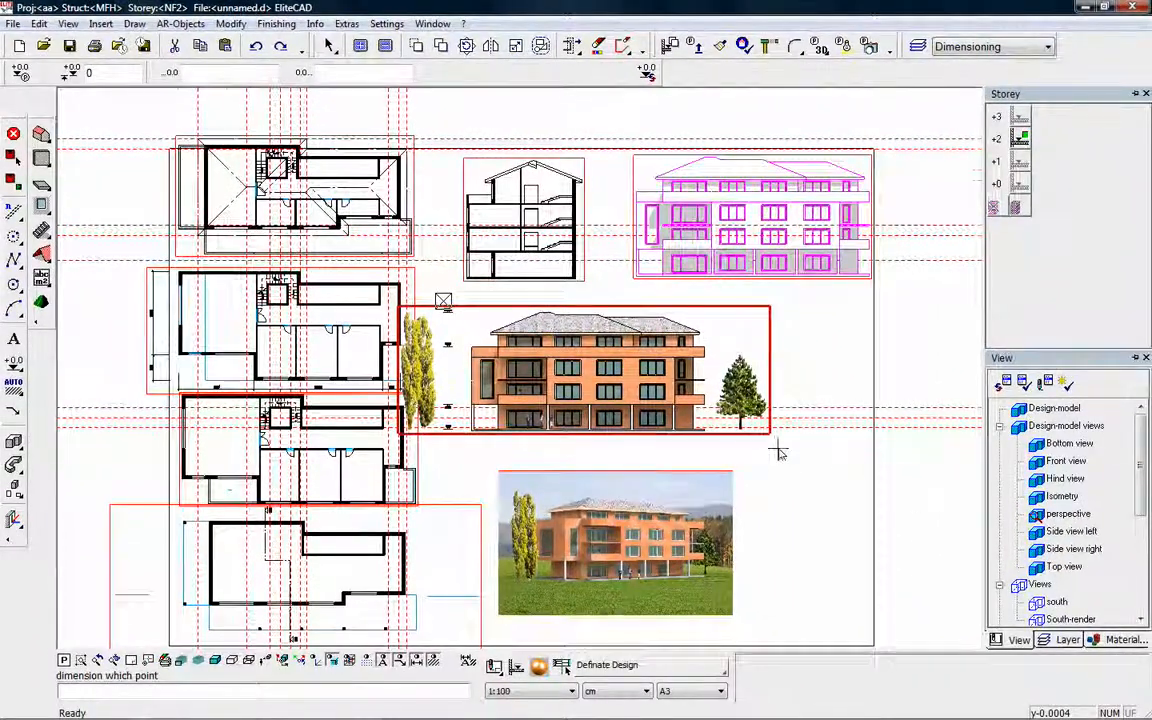
middle_drag(771, 450, 735, 478)
click(1052, 410)
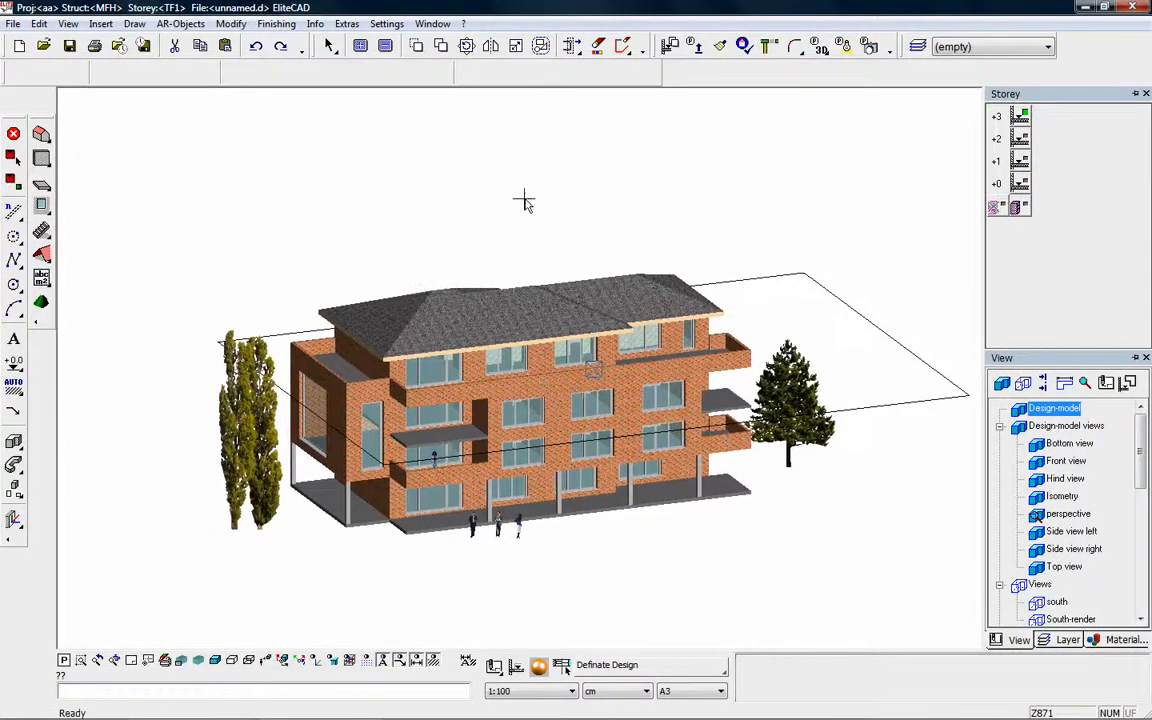
Open the project book and preview the Areas and volumes of buildings DIN 277 report for project aa with the Great Britain norm
click(346, 23)
mouse_move(400, 84)
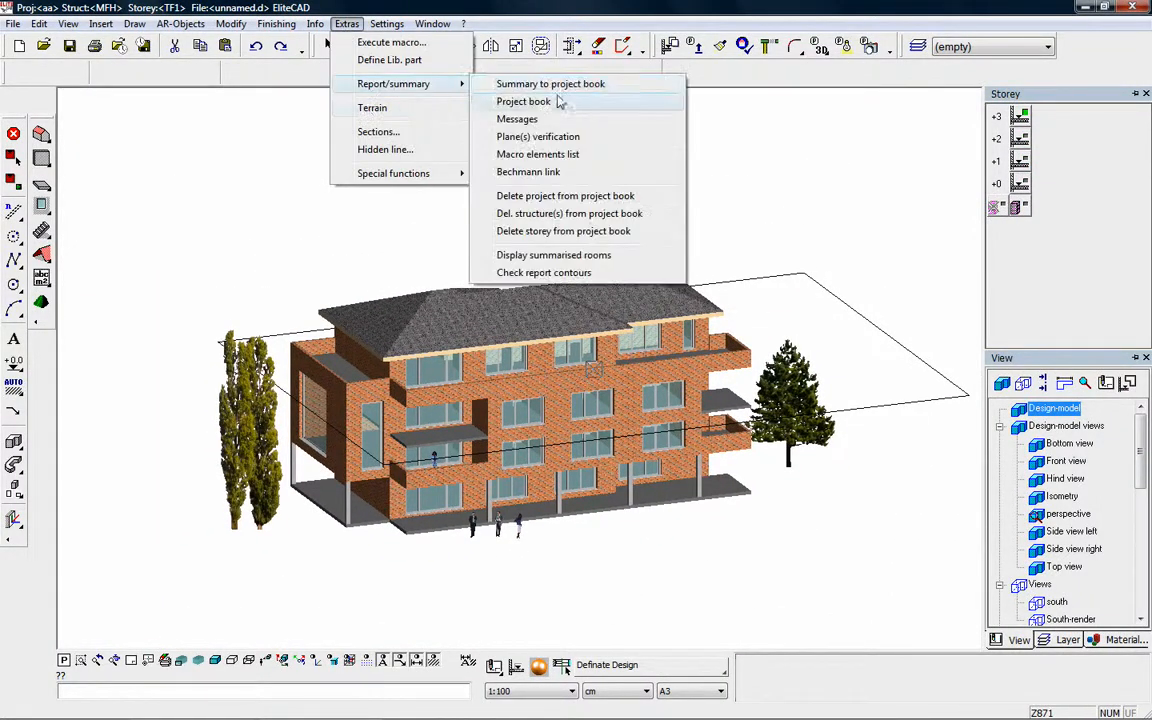
click(524, 102)
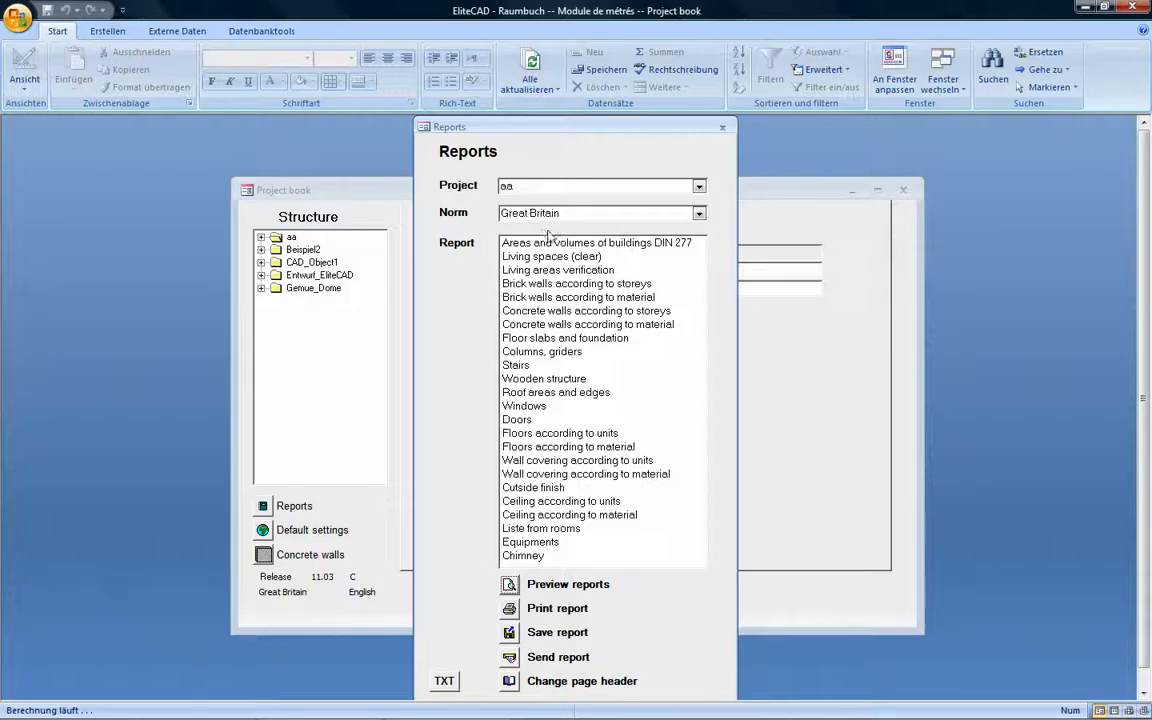
click(547, 243)
click(508, 584)
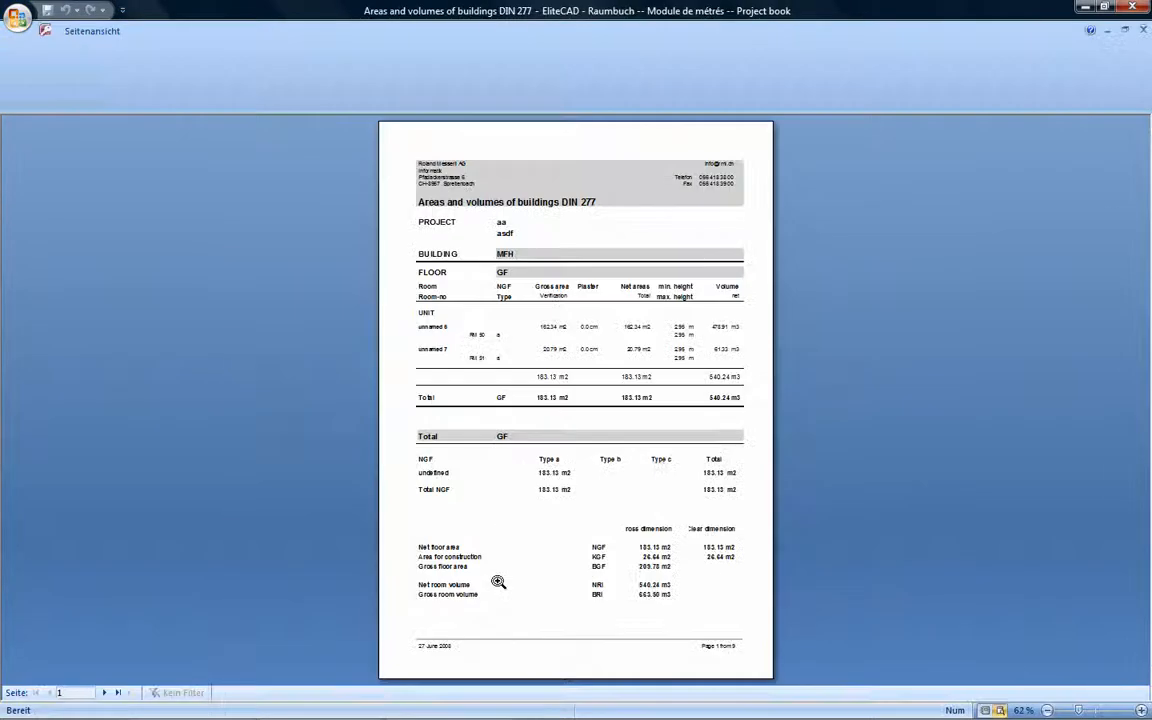
Examine the areas and volumes on the report's first and last pages, and close the project book
click(609, 361)
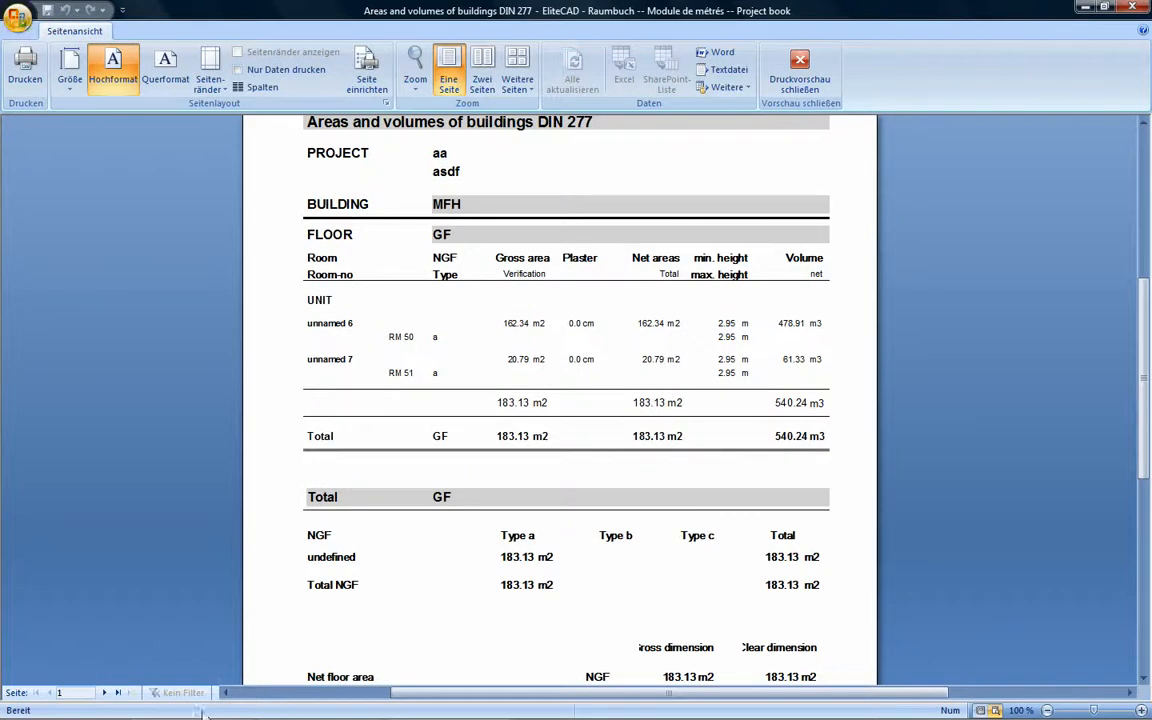
scroll(484, 585, down, 3)
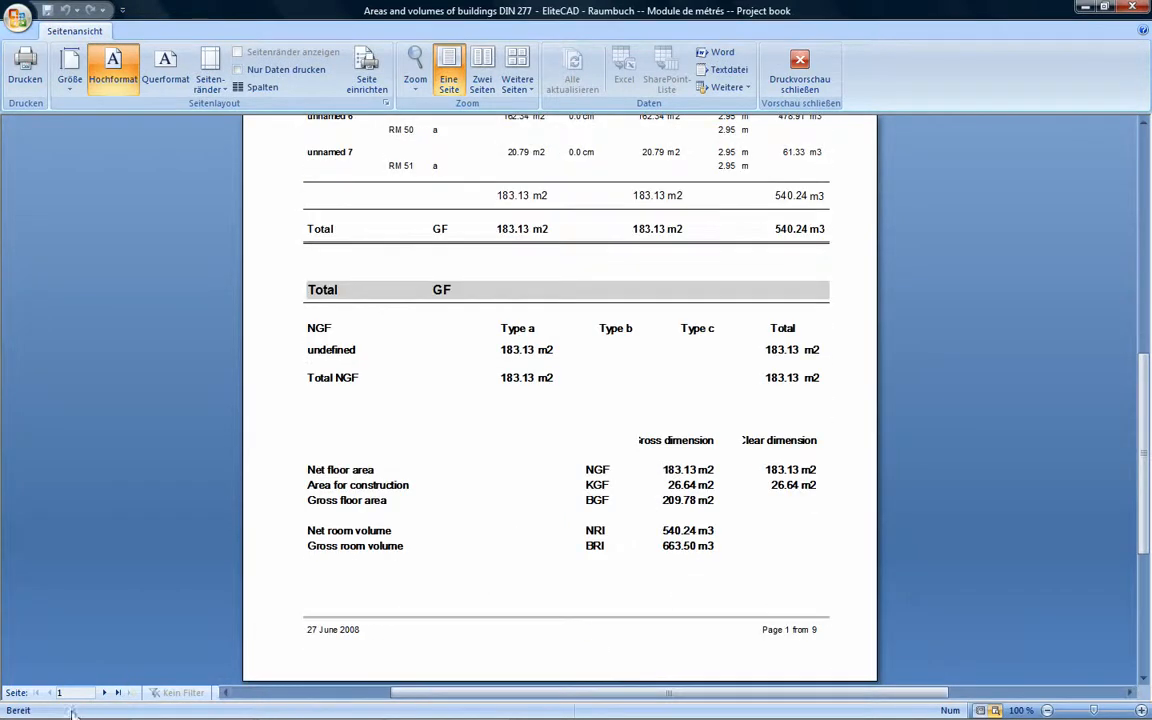
click(118, 693)
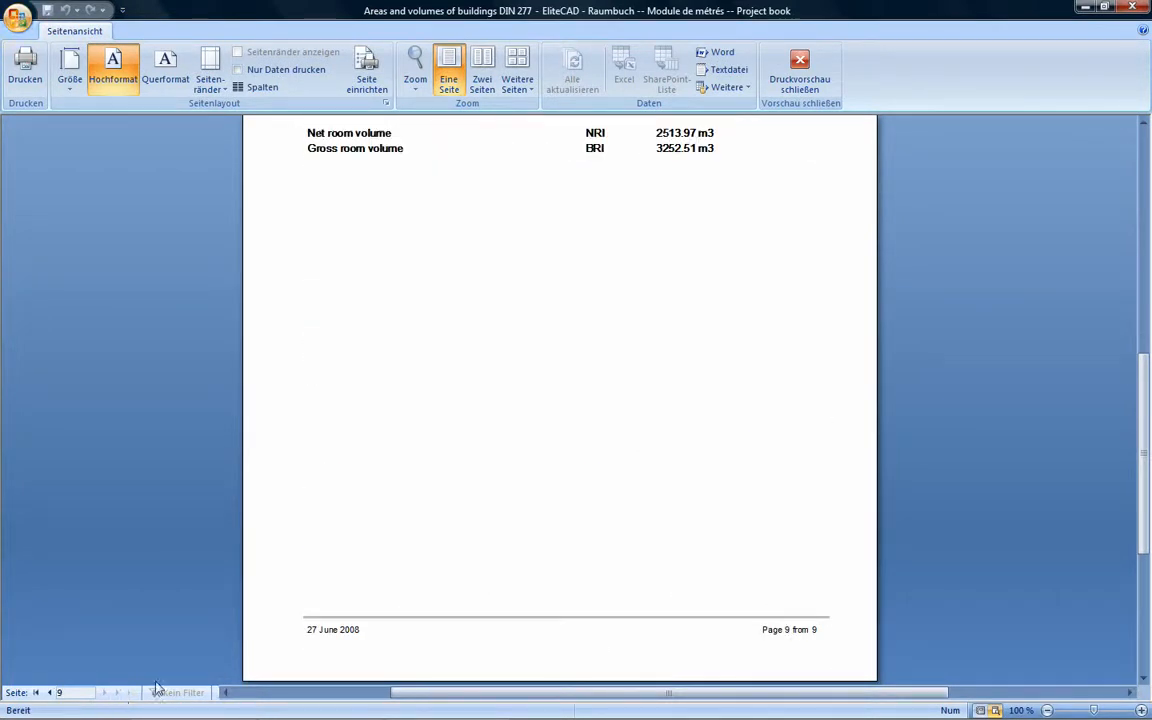
scroll(617, 314, up, 5)
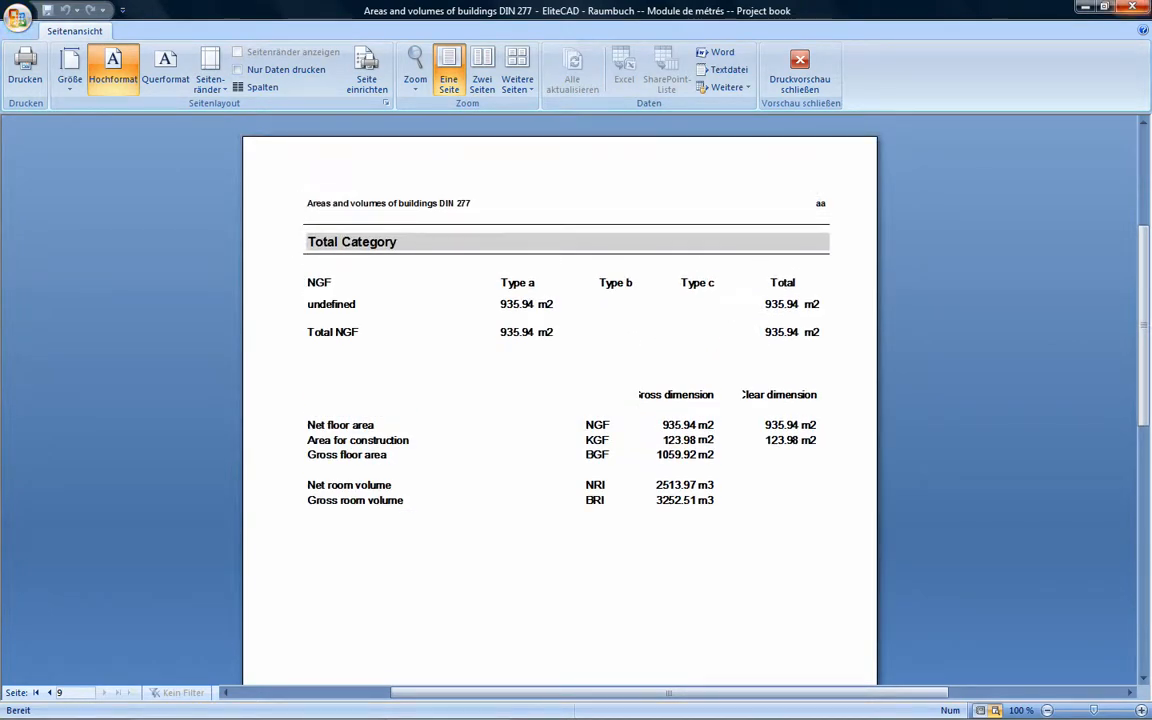
click(1141, 10)
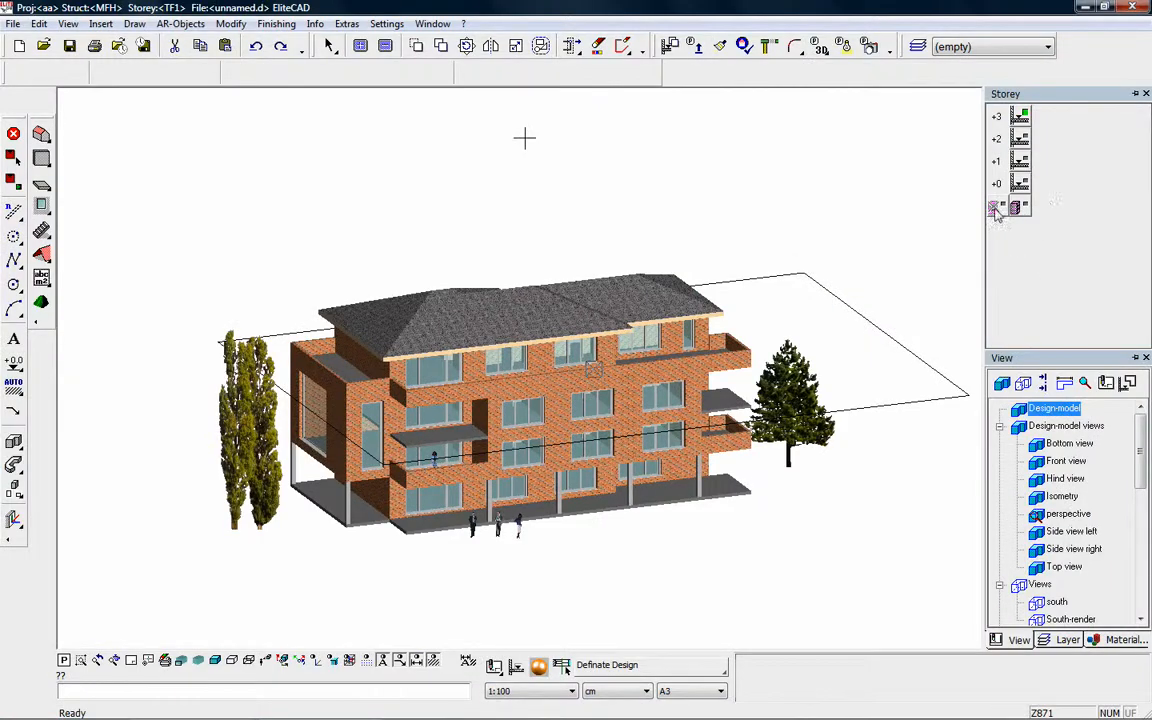
Isolate the ground floor storey GF of the MFH structure
click(995, 209)
right_click(1029, 189)
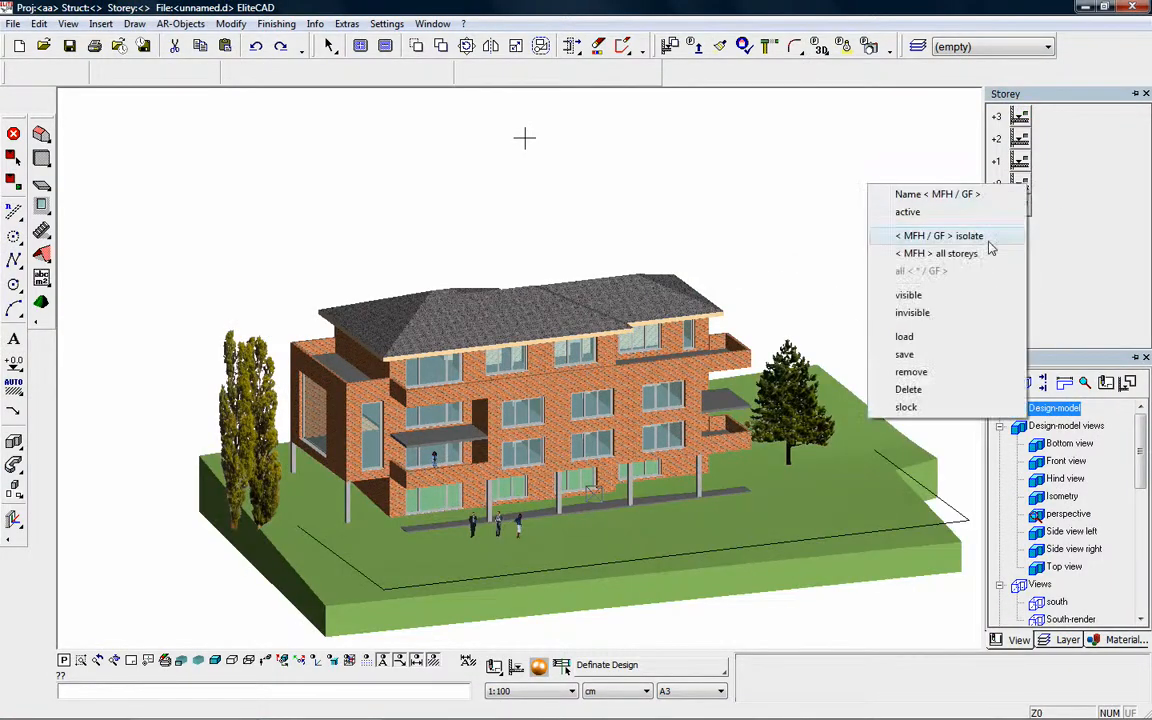
click(985, 239)
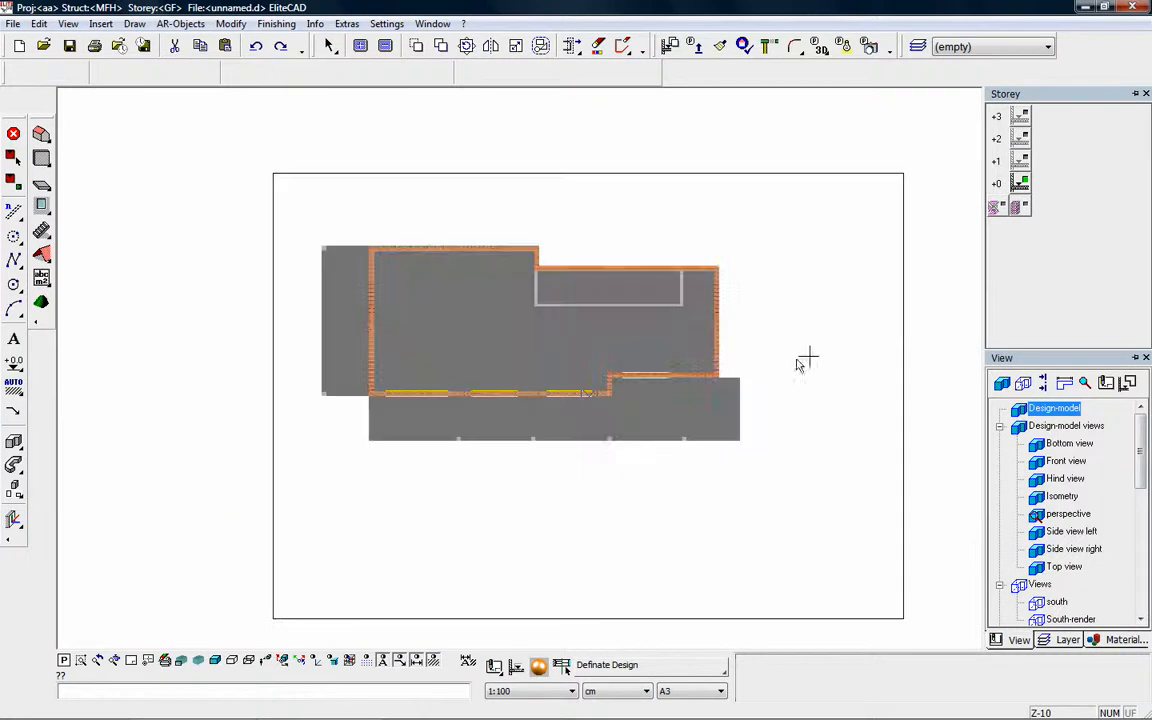
Show only the ground floor slab and draw a parallel contour just outside its outline
click(360, 47)
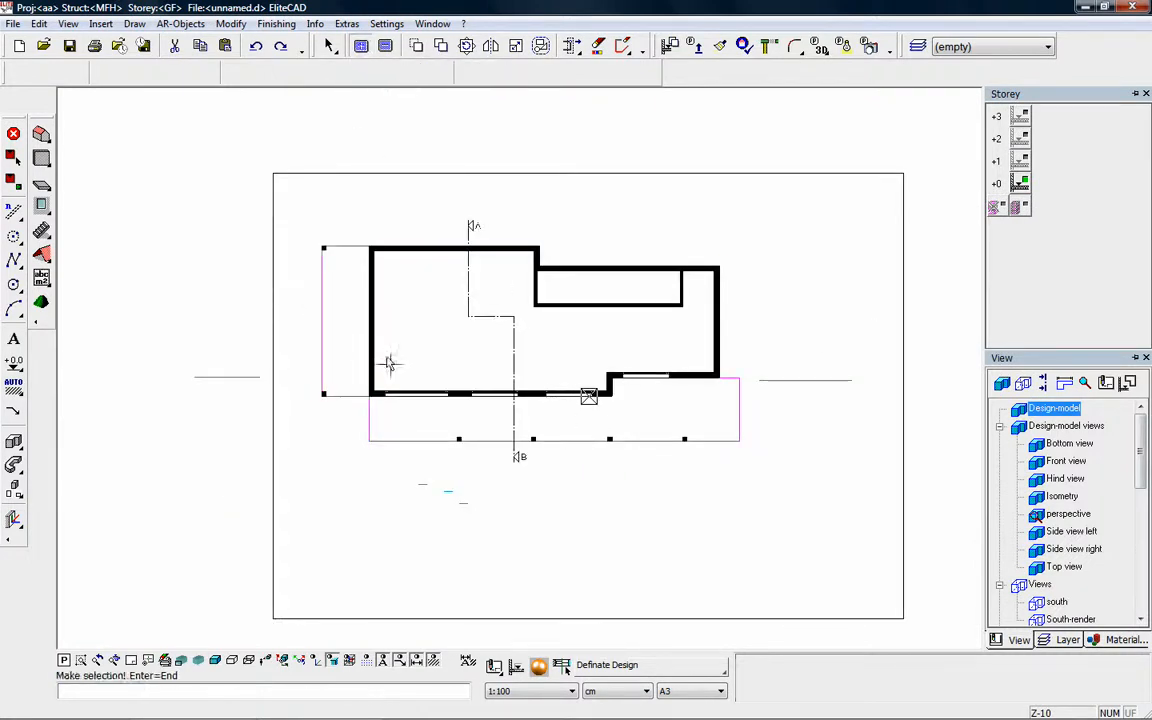
click(323, 345)
scroll(168, 159, up, 4)
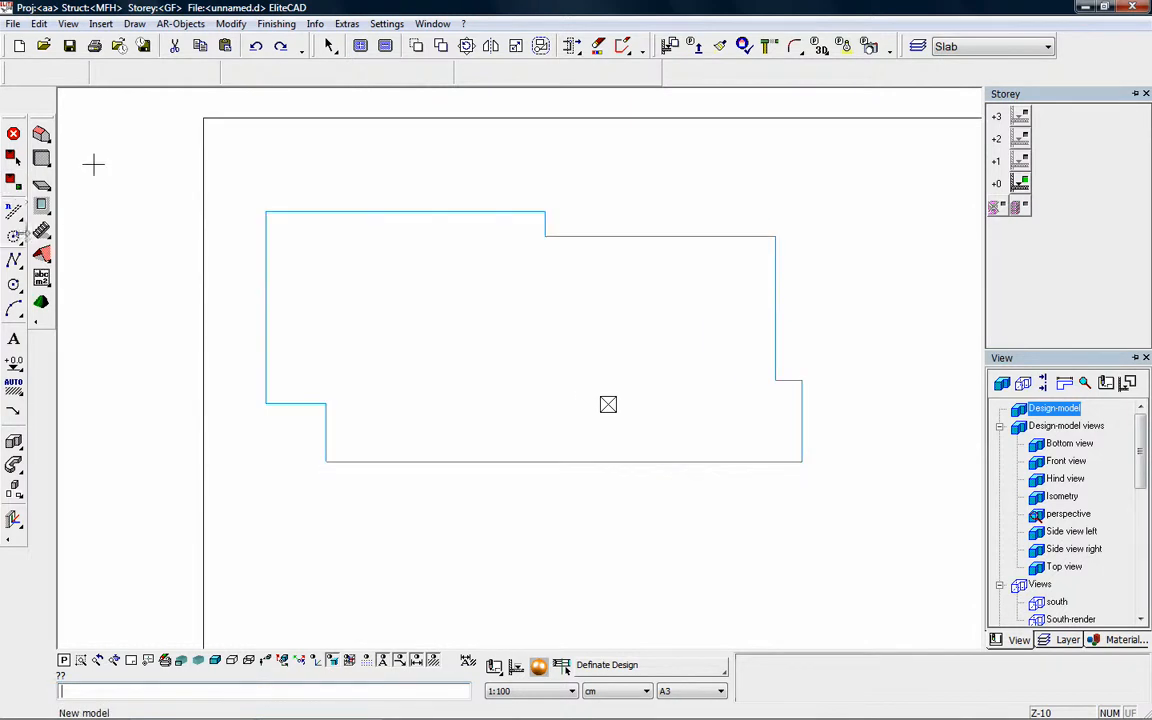
click(13, 259)
click(141, 259)
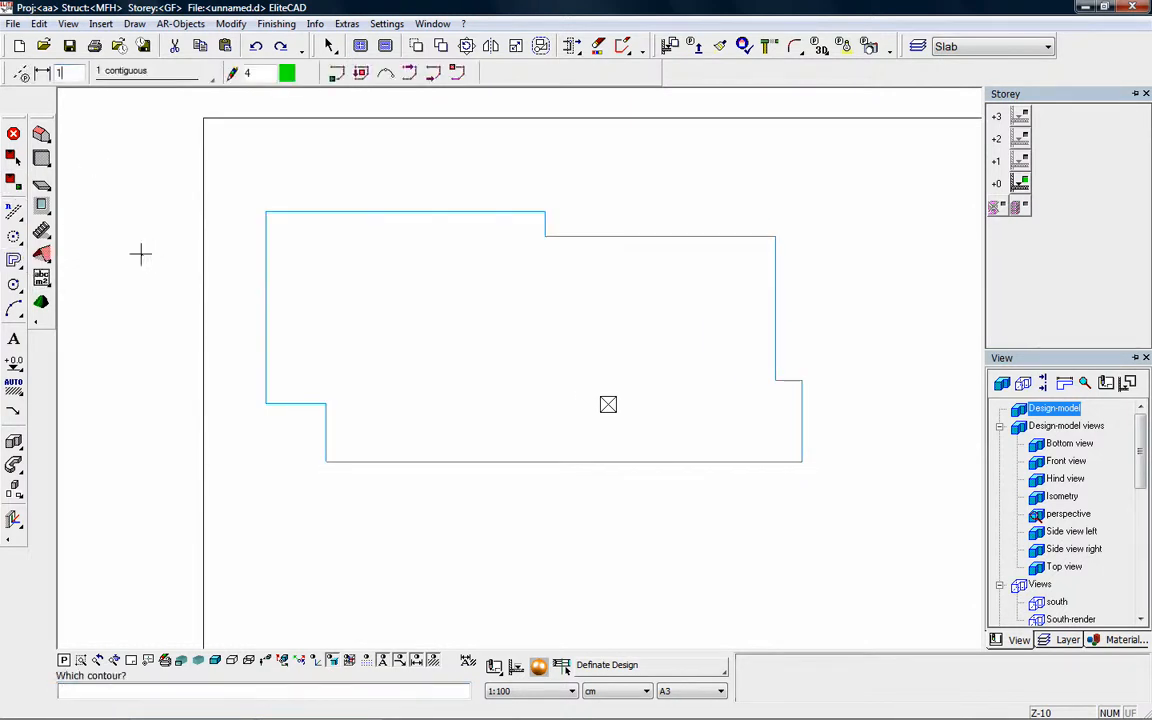
click(360, 213)
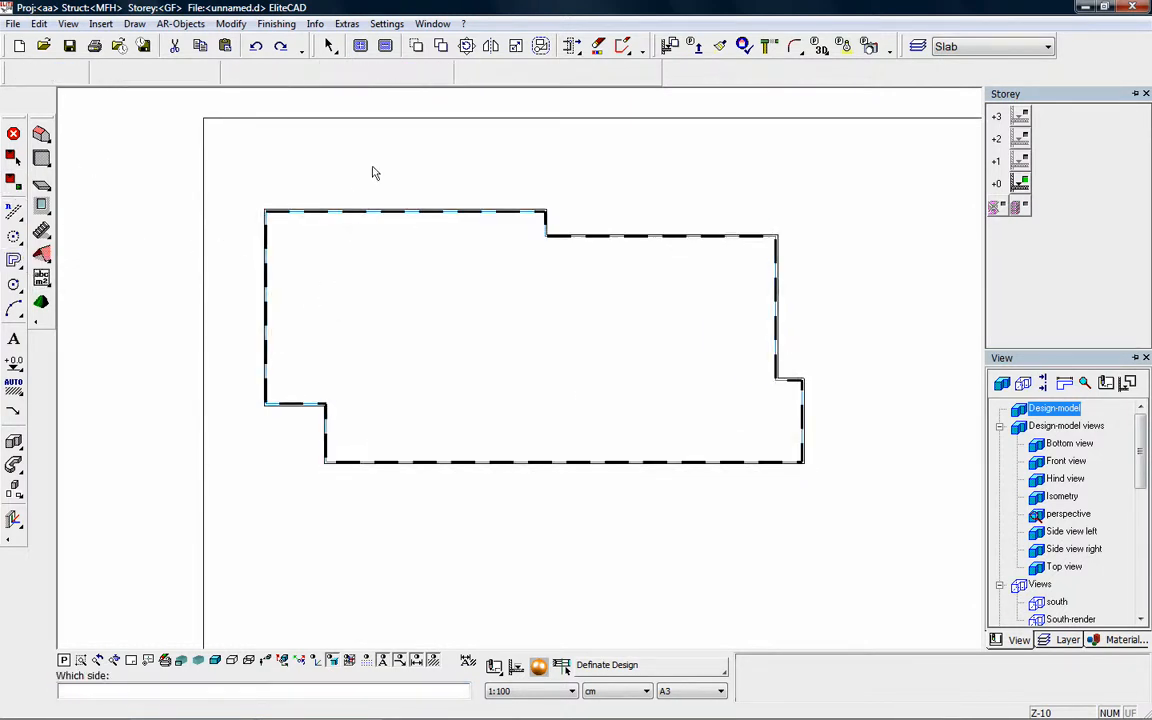
Create a terrain excavation from the outer slab contour with a 45° inclination angle, 70° descent angle, 50 width dimension and Loam001 sides and surface
click(41, 303)
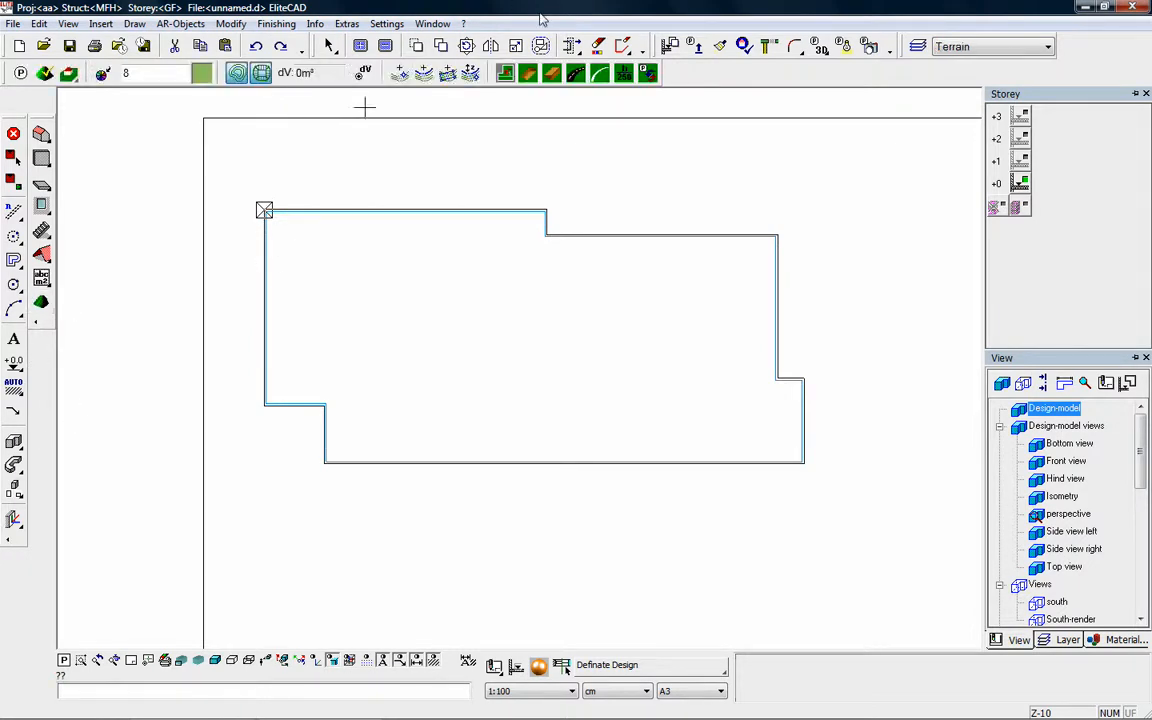
click(529, 75)
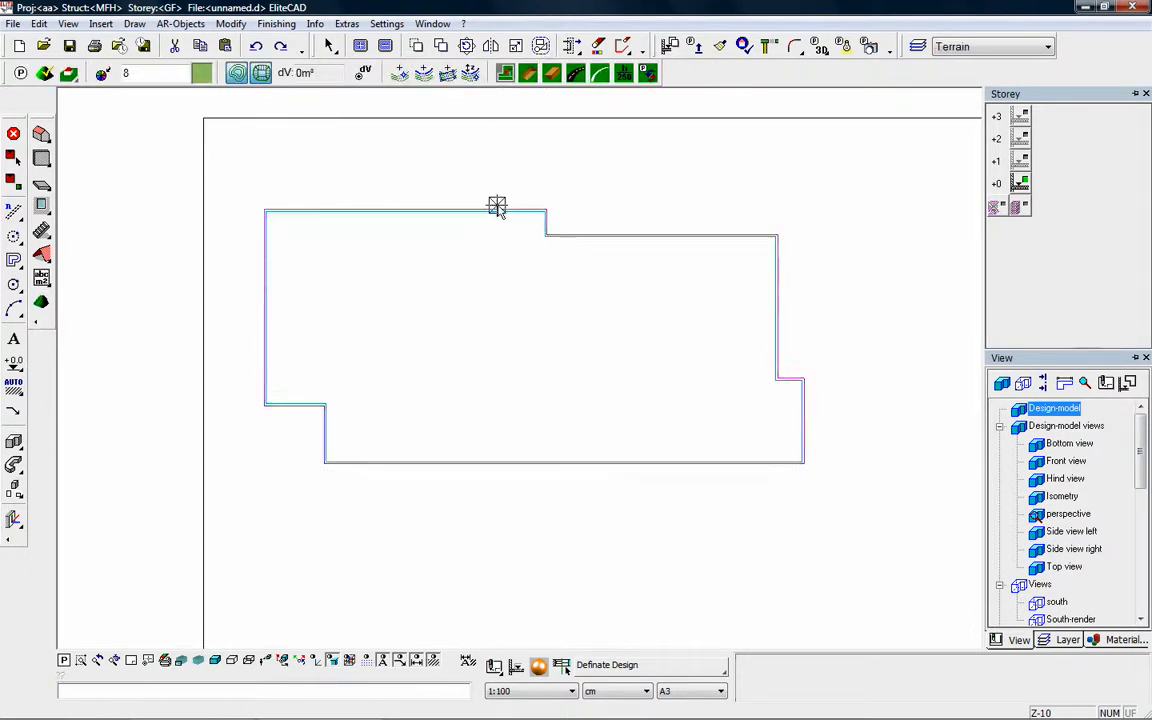
click(497, 208)
double_click(133, 168)
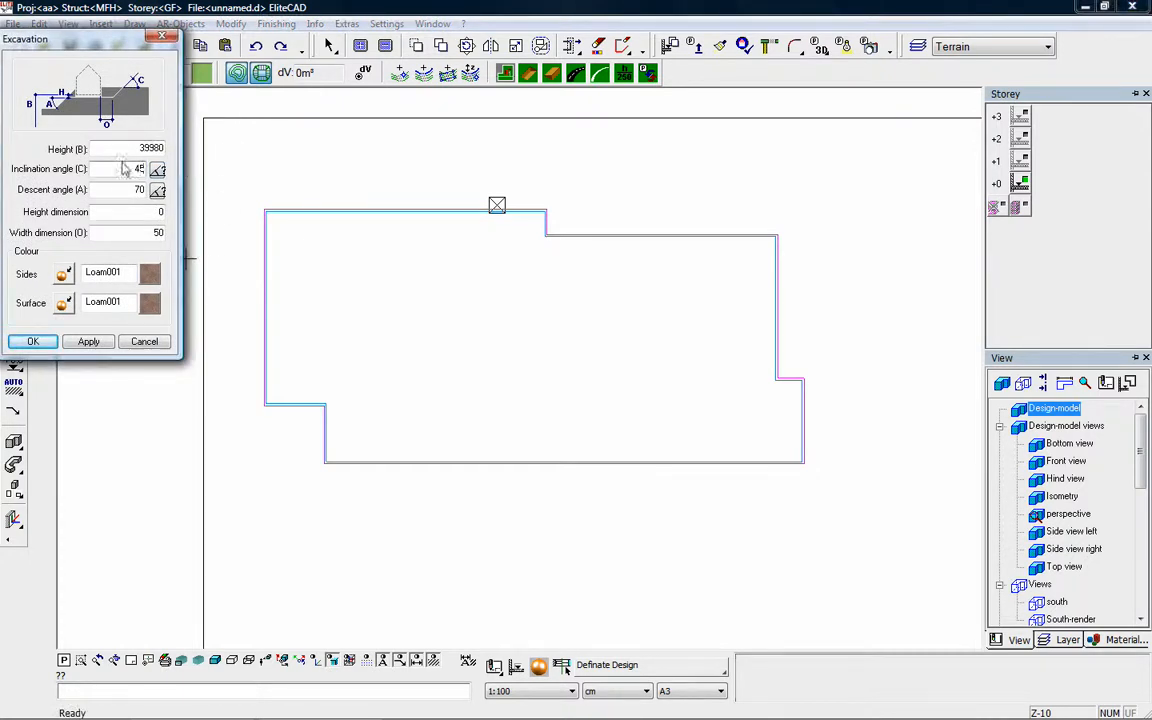
click(95, 343)
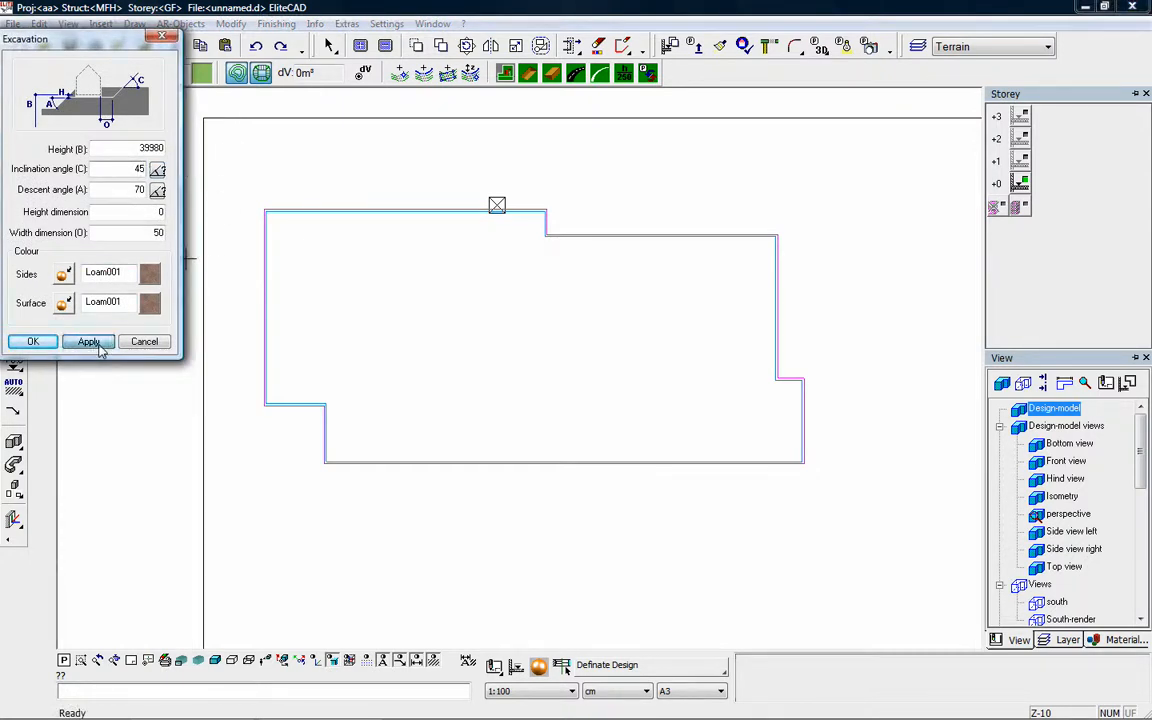
click(33, 341)
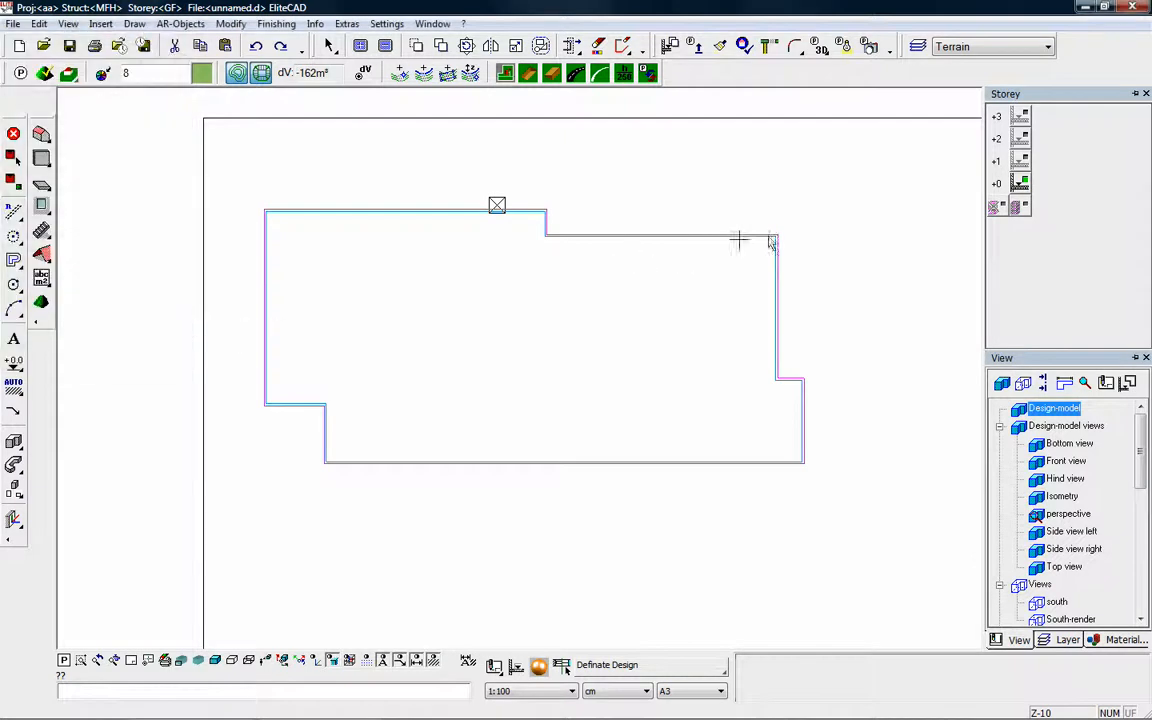
Show the terrain around the ground floor in 3D and switch the terrain mode to display the full excavation
click(993, 210)
middle_drag(660, 281, 694, 210)
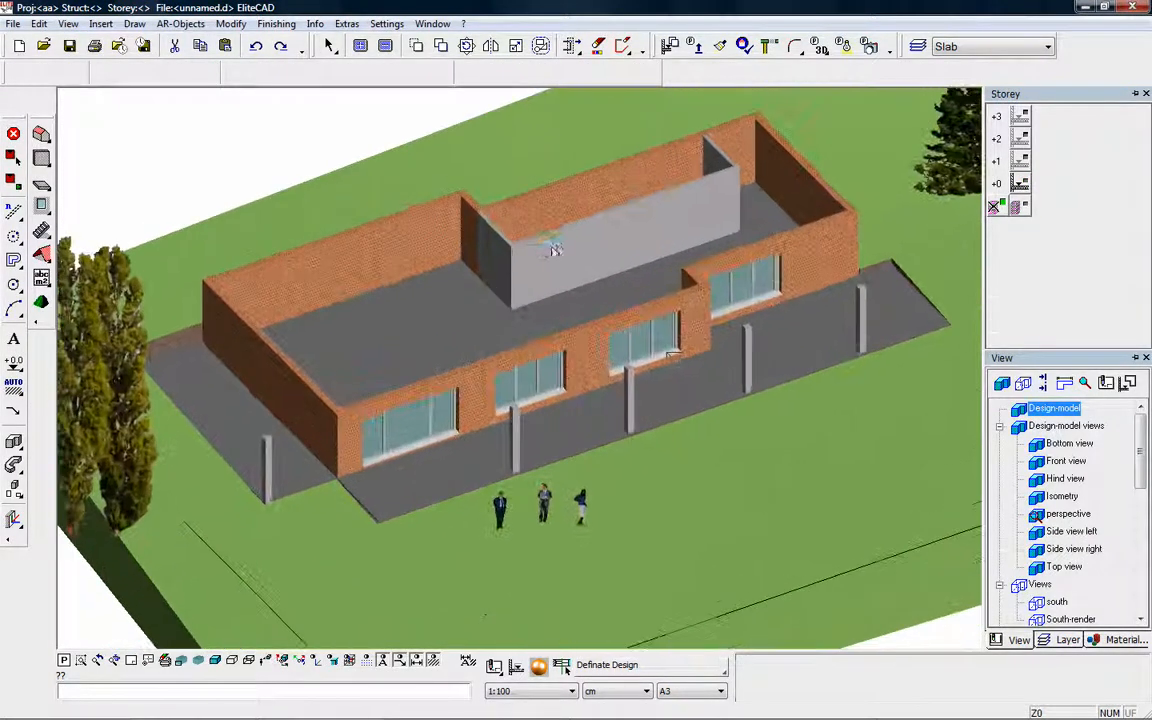
click(41, 305)
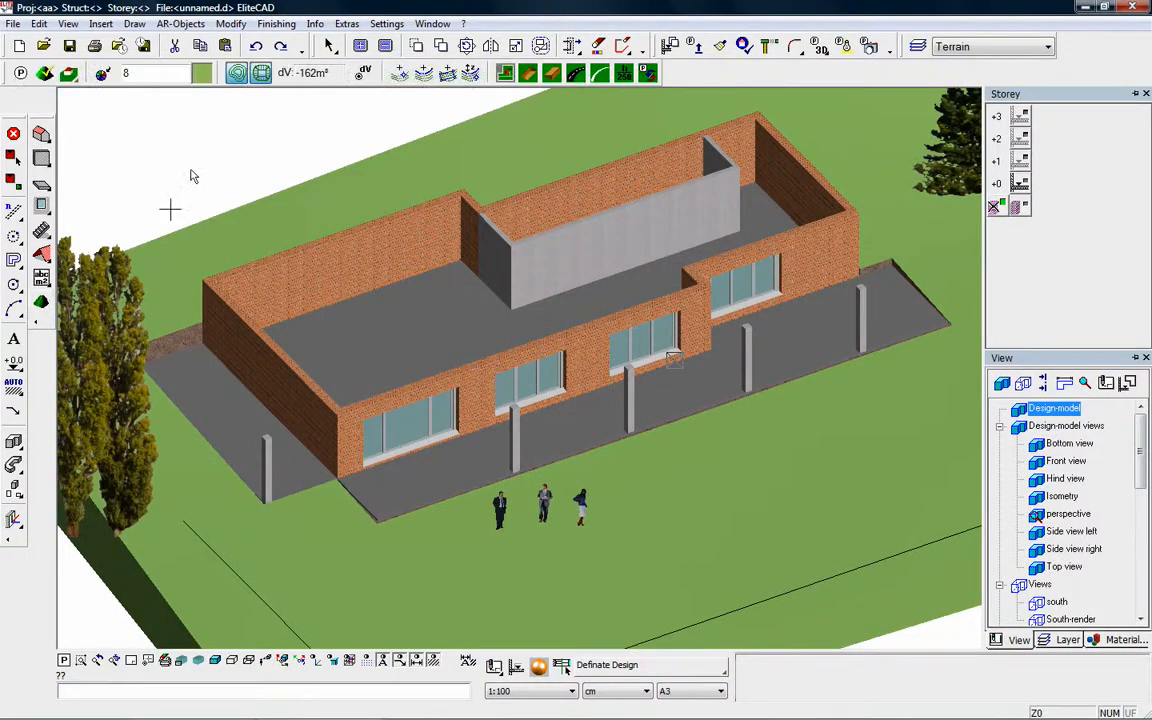
click(69, 78)
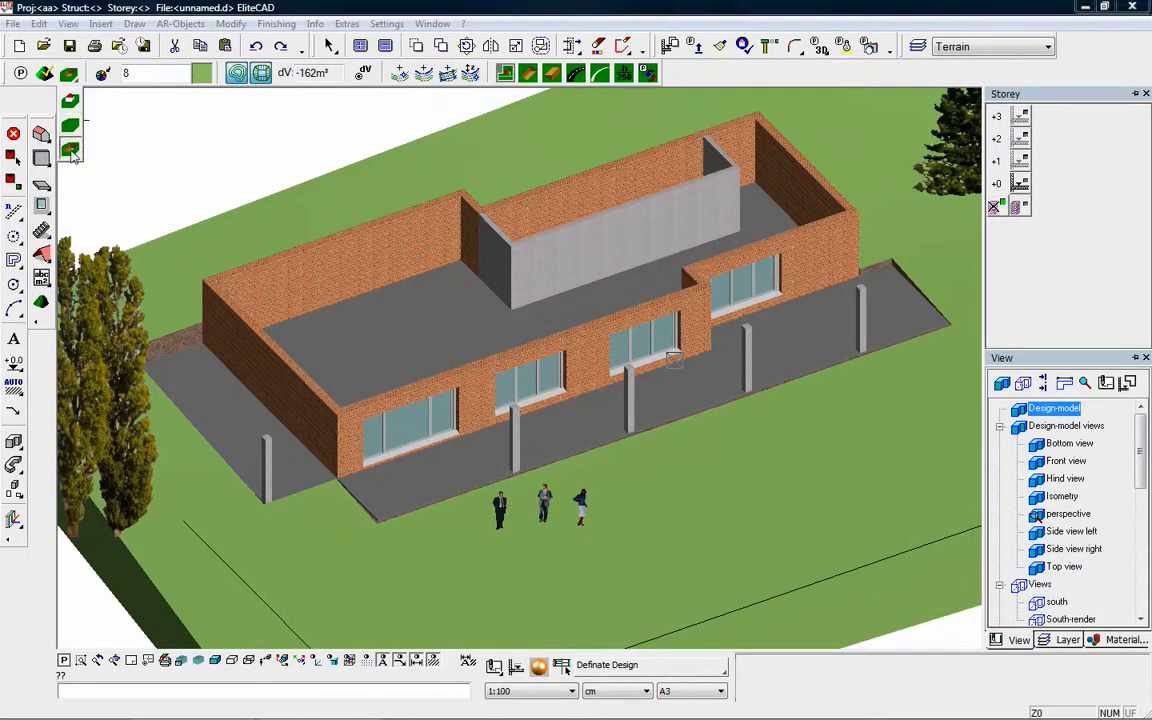
click(71, 149)
middle_drag(301, 284, 350, 280)
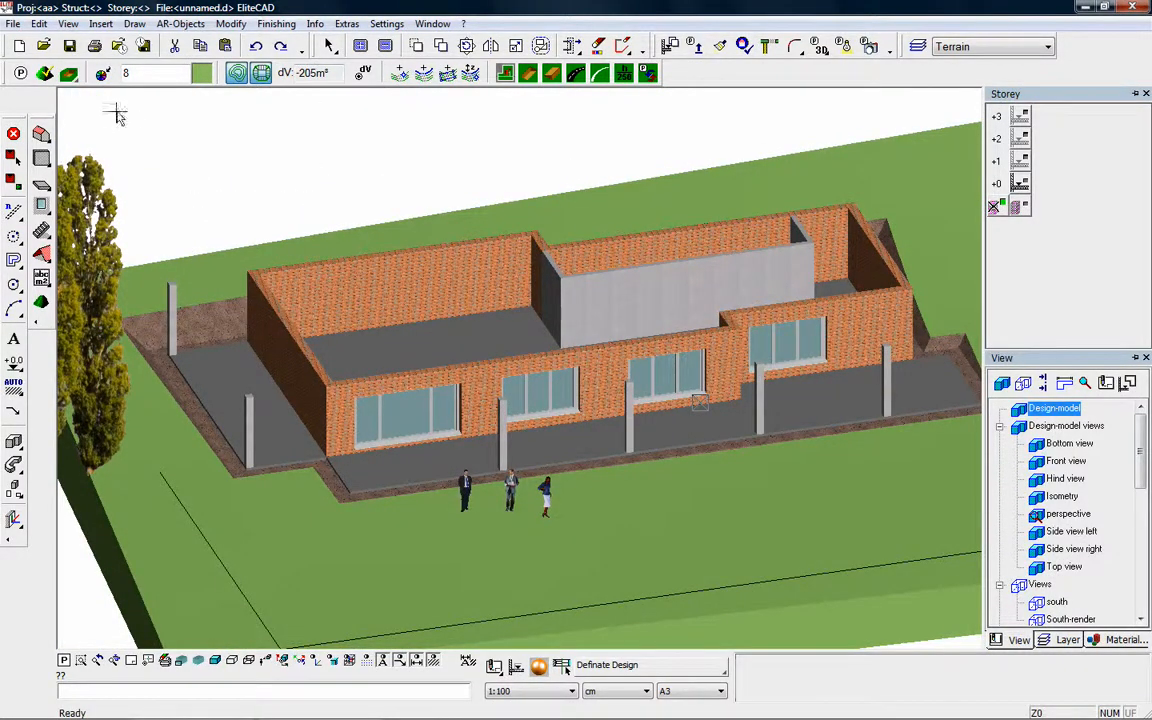
Set the terrain mode to with structures and view the ground floor on the whole plot
click(68, 73)
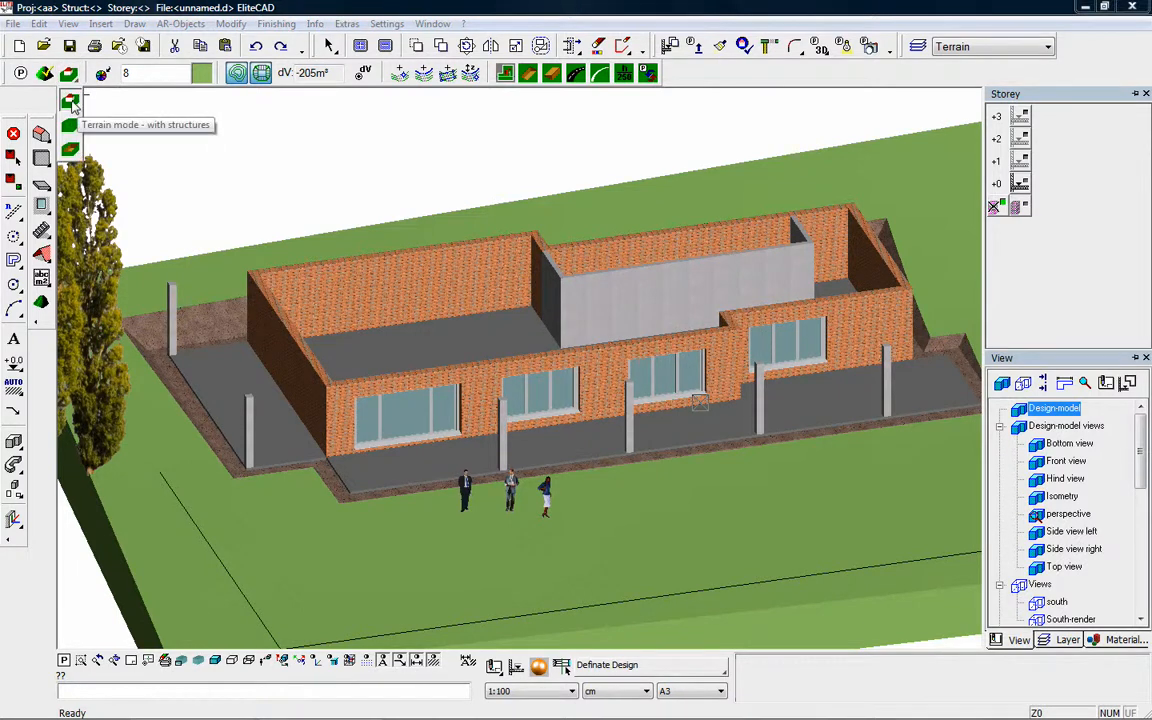
click(70, 100)
scroll(431, 255, down, 3)
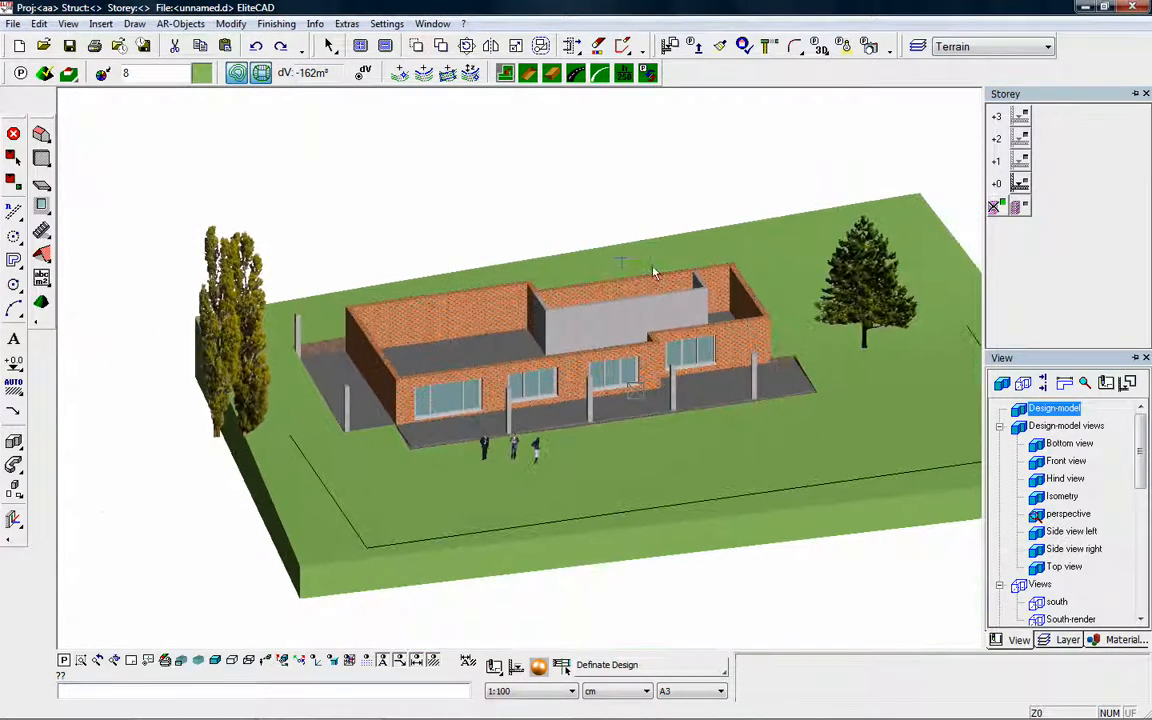
middle_drag(645, 299, 561, 303)
Display all storeys of the MFH structure together with the terrain
right_click(1020, 187)
click(945, 256)
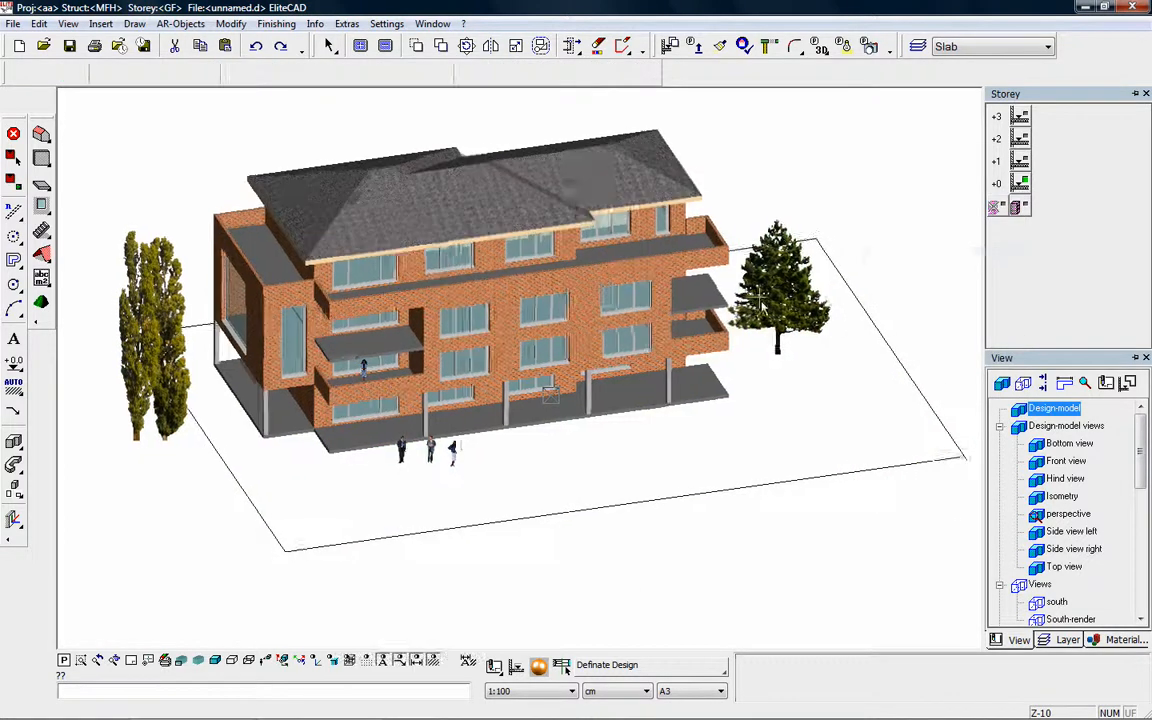
click(994, 207)
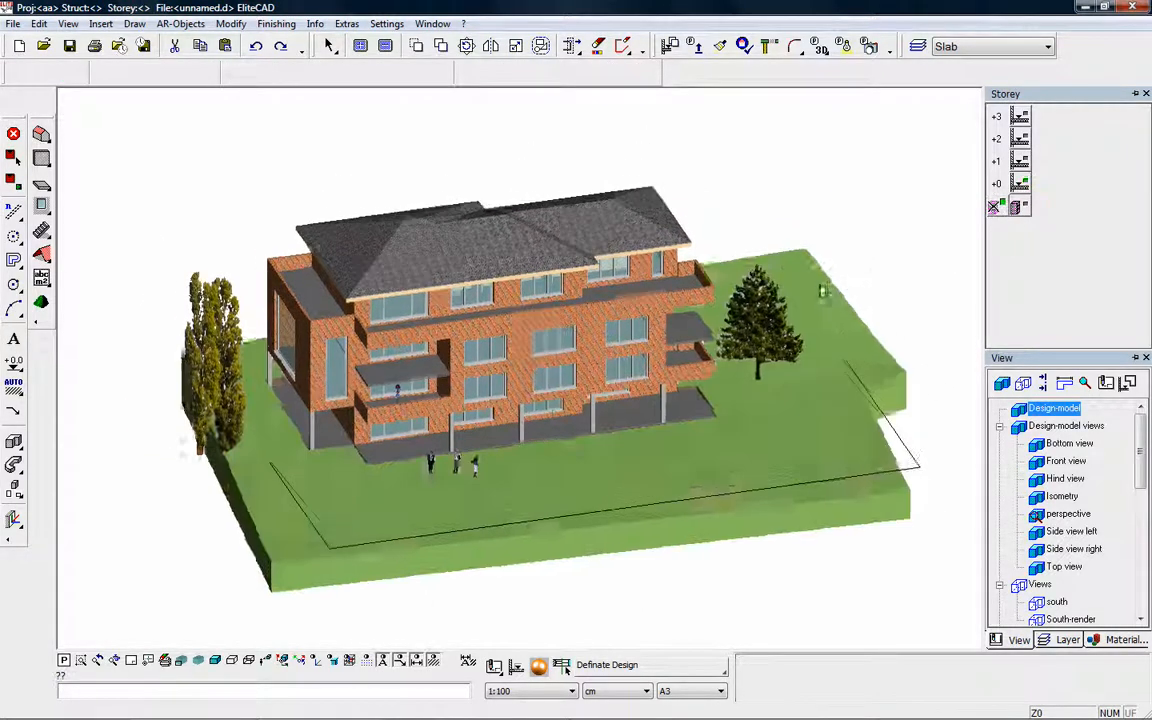